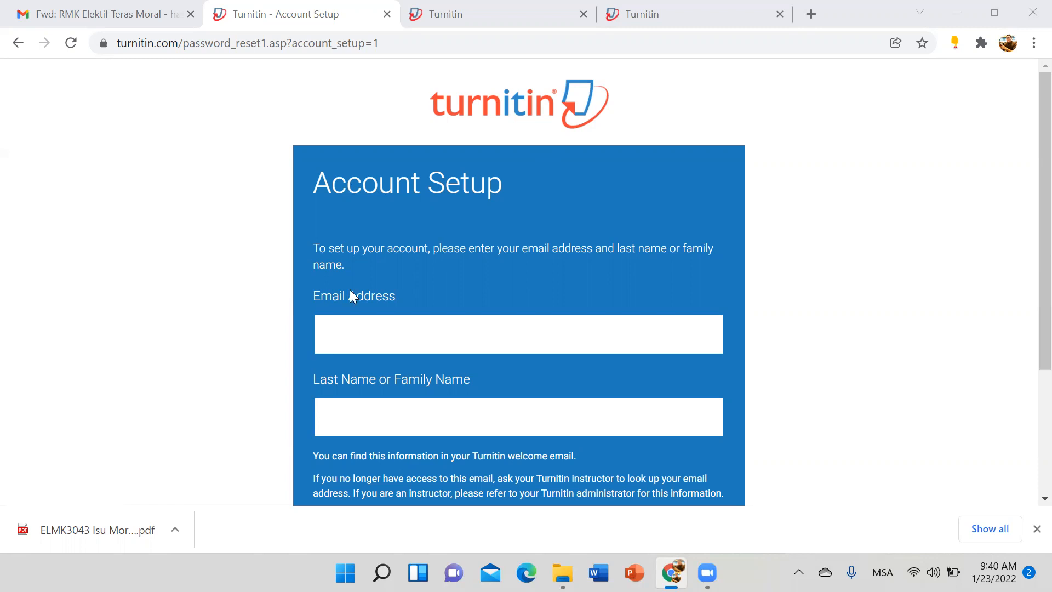
Step: Leave the email and last name fields blank and go to the instructor home page tab
click(635, 341)
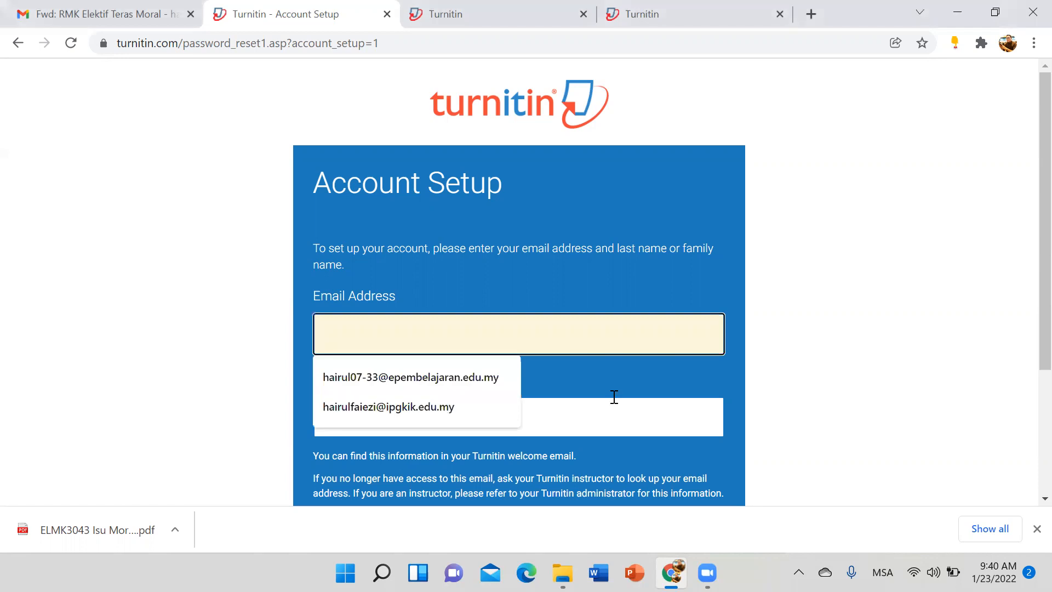
click(471, 428)
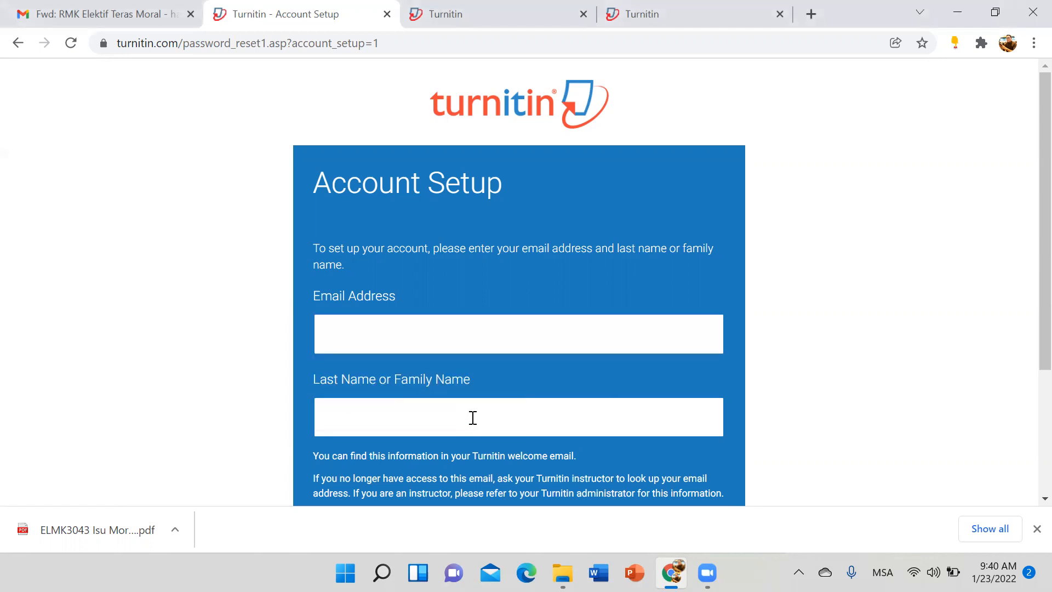
click(472, 417)
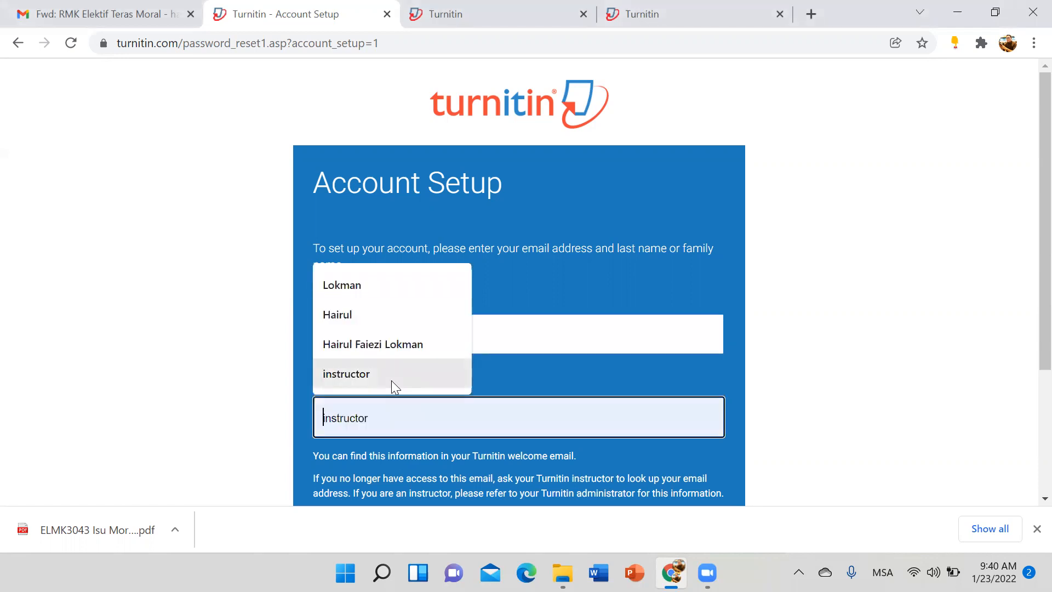
click(898, 313)
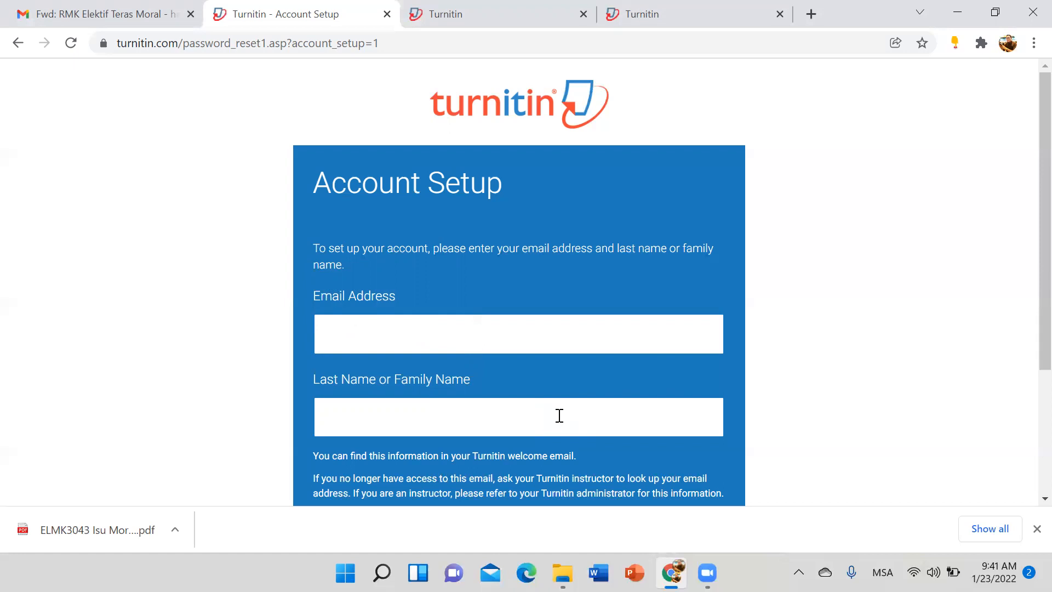
click(443, 26)
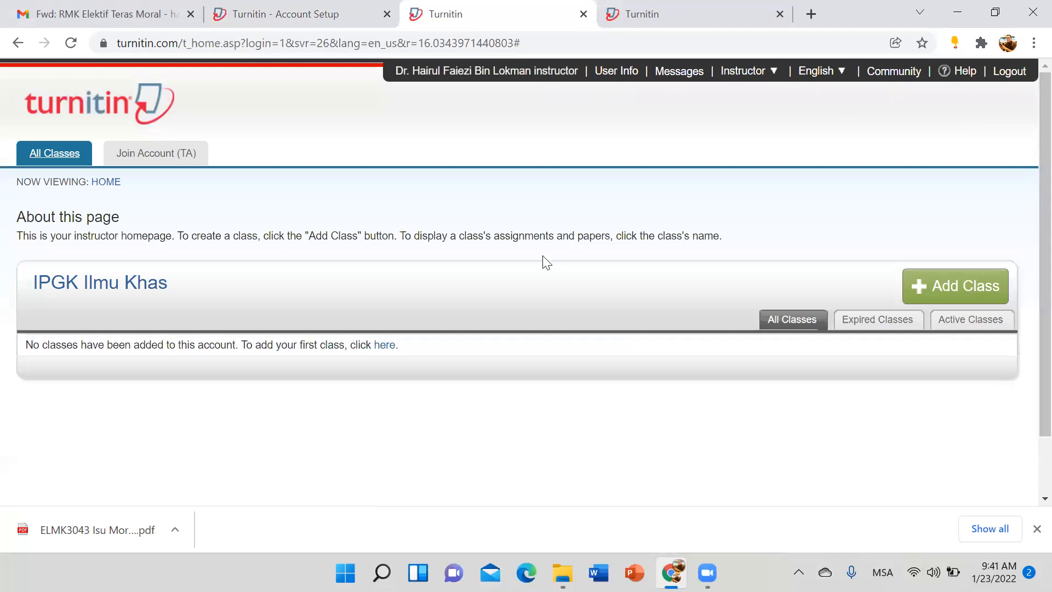
Step: Open the account's user information settings and scroll through the form
click(439, 71)
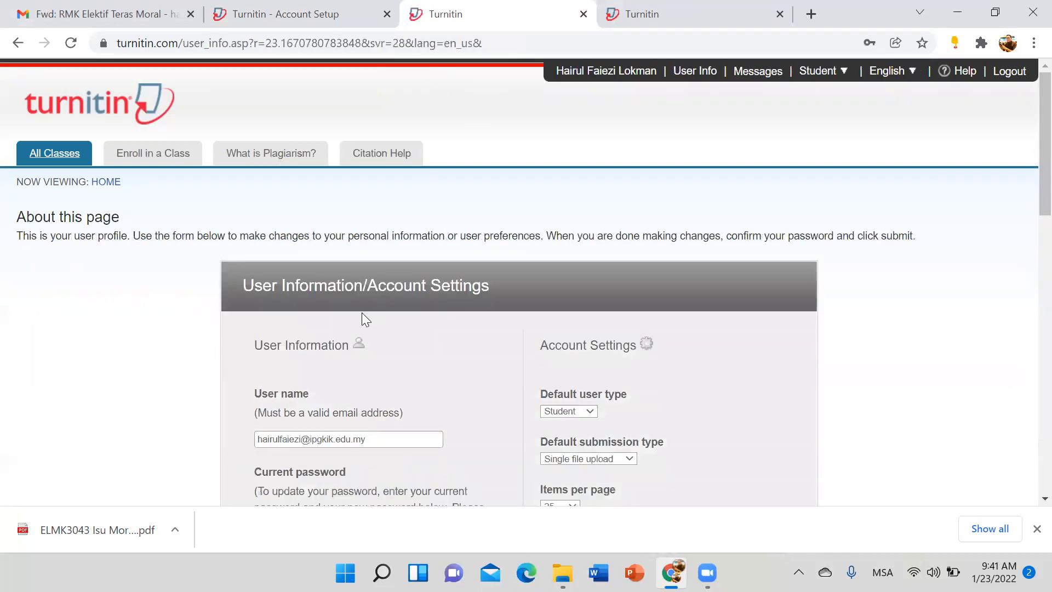
scroll(311, 304, down, 3)
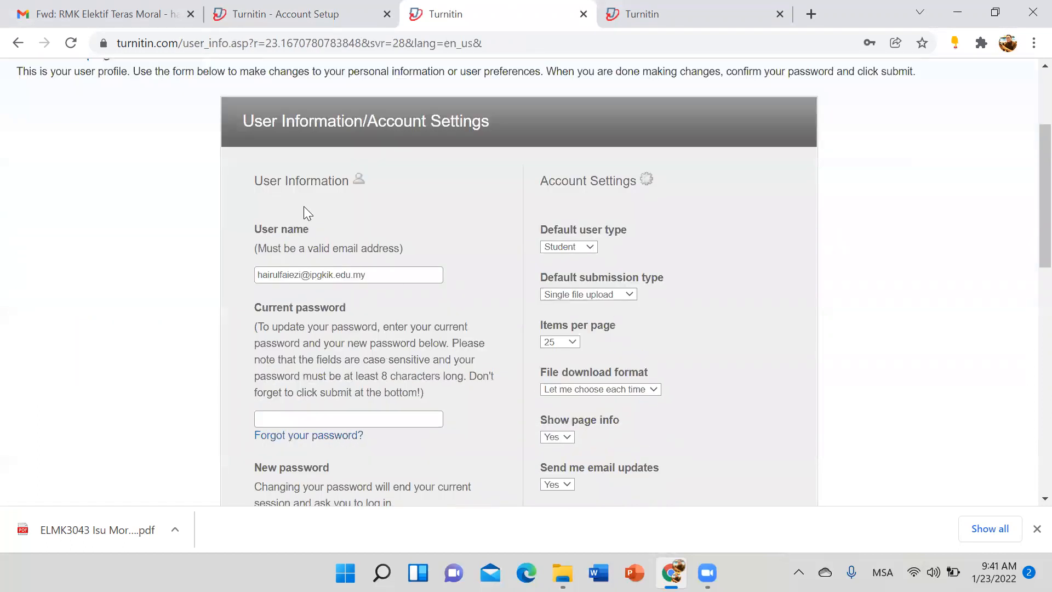
scroll(304, 206, down, 2)
scroll(355, 196, down, 3)
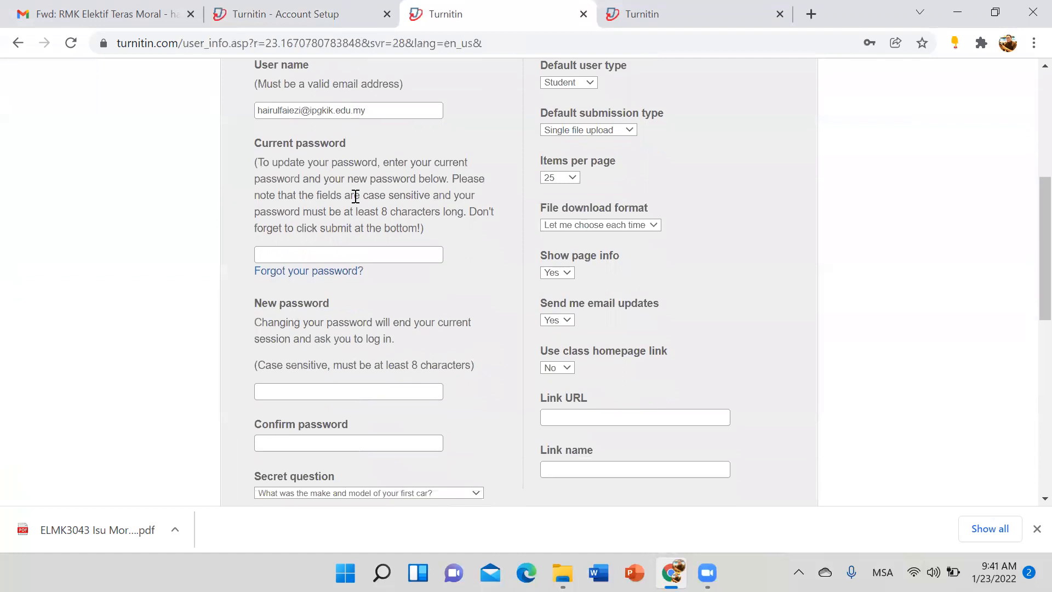
scroll(354, 196, up, 5)
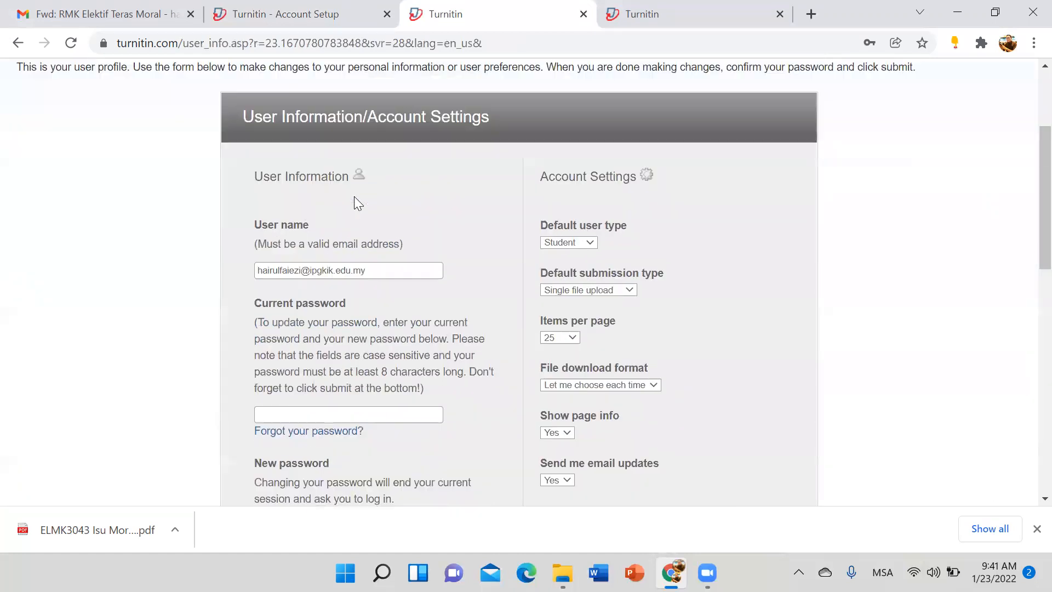
scroll(354, 196, down, 8)
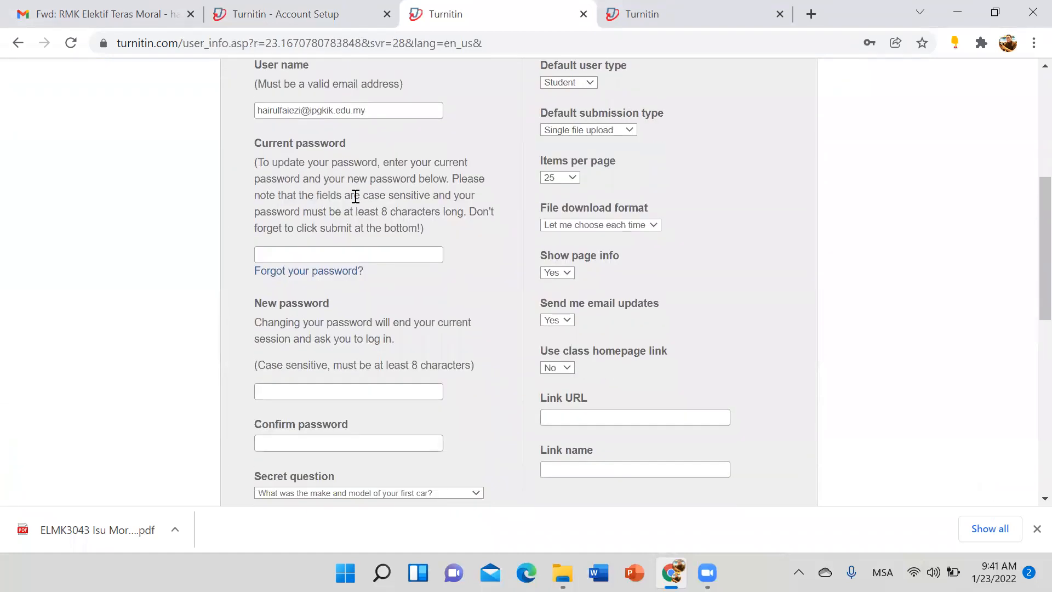
scroll(354, 198, down, 3)
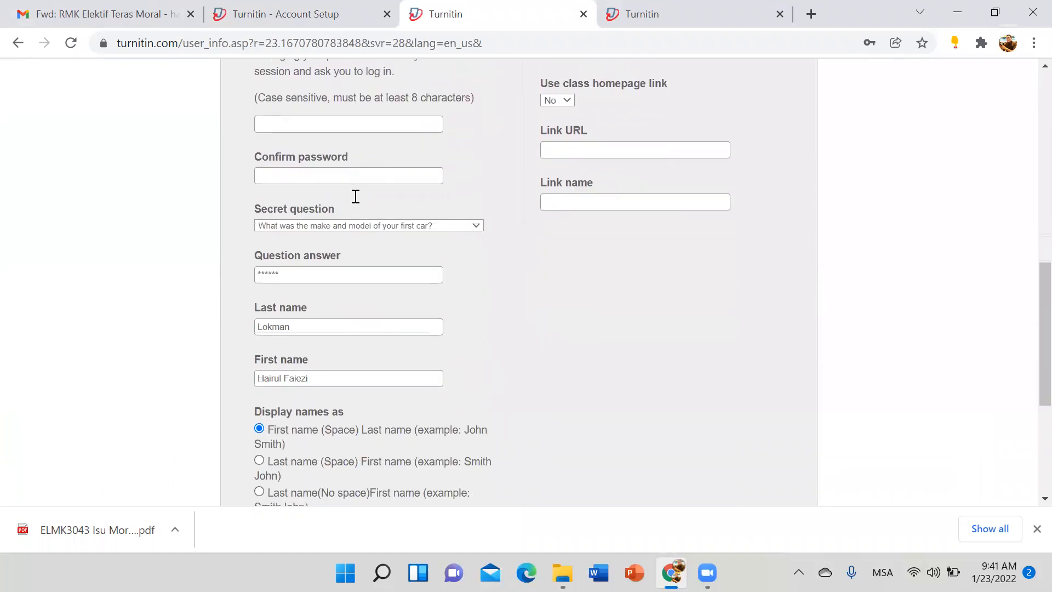
scroll(364, 134, up, 5)
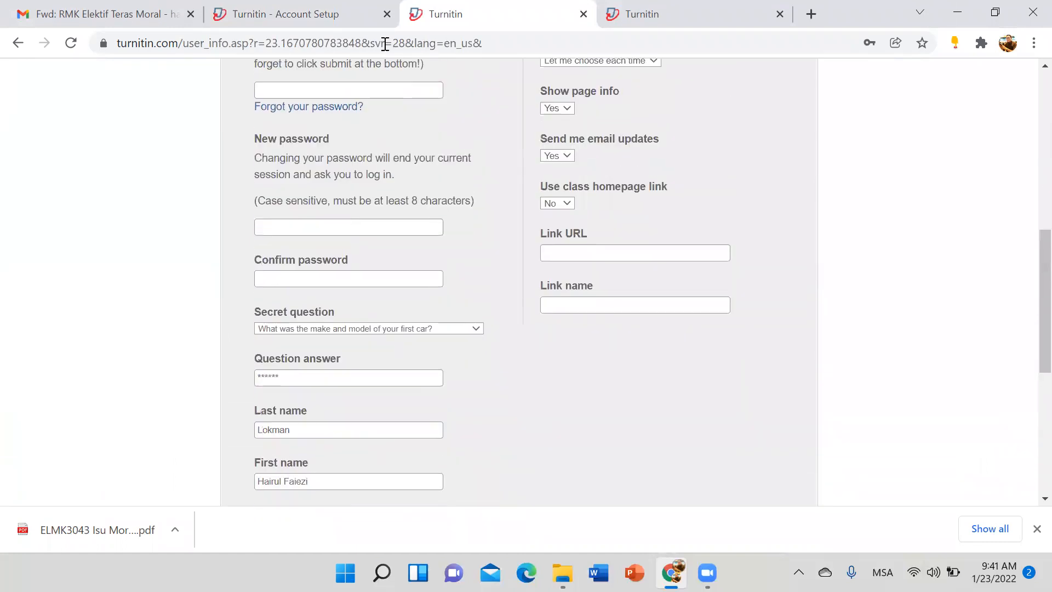
Step: Check the student home page tab, then reload and reopen the user information page
click(672, 29)
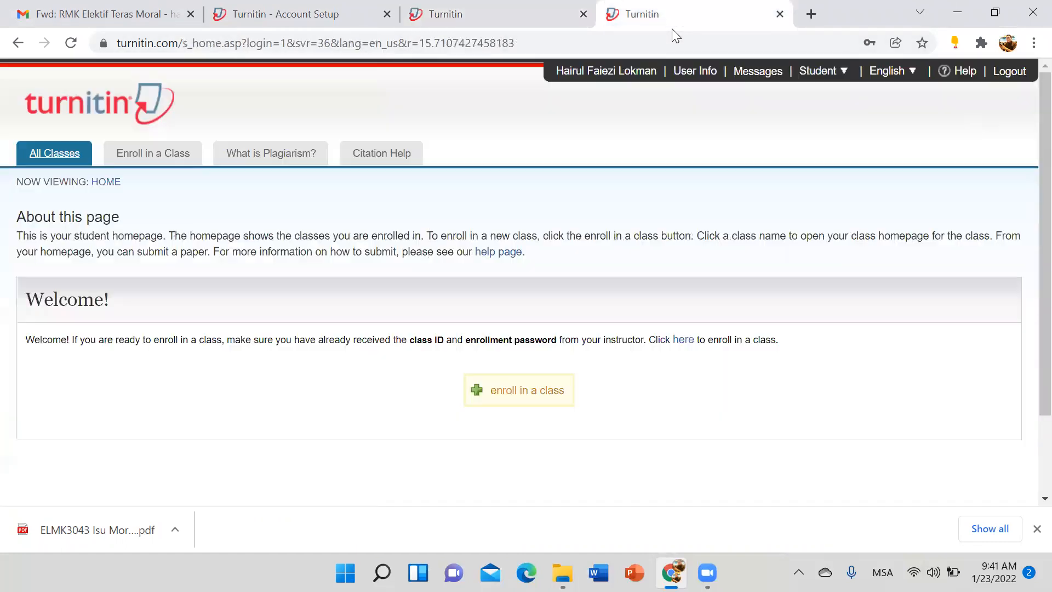
click(459, 22)
scroll(117, 56, up, 8)
click(71, 42)
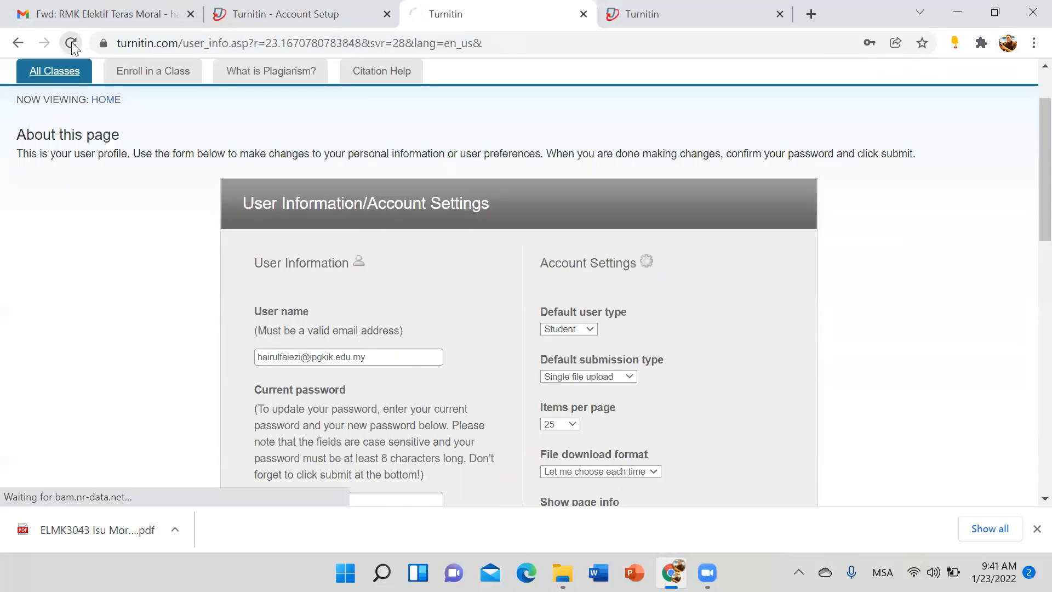
scroll(216, 212, up, 2)
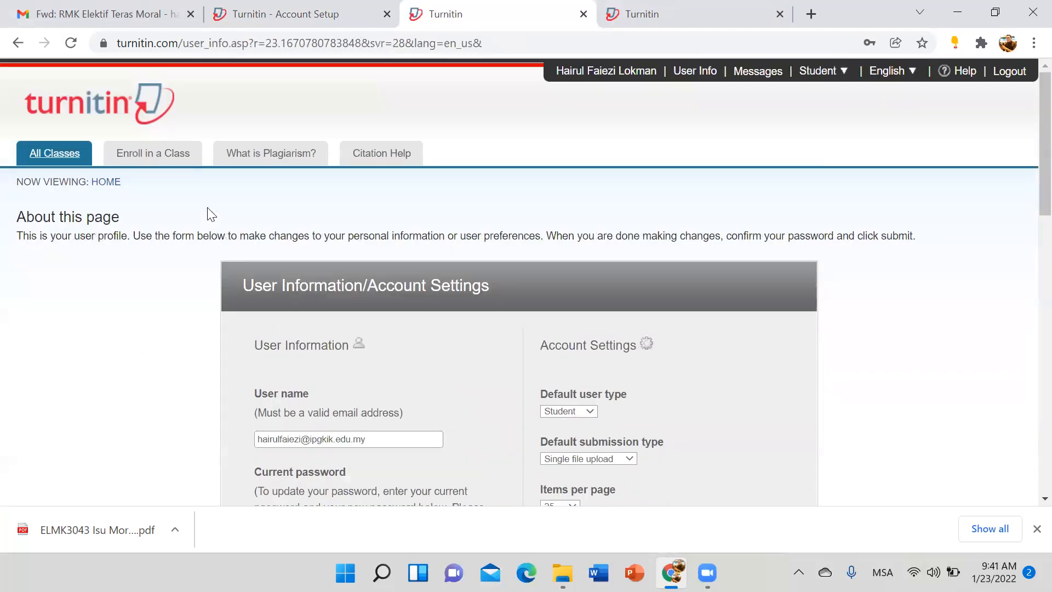
click(597, 84)
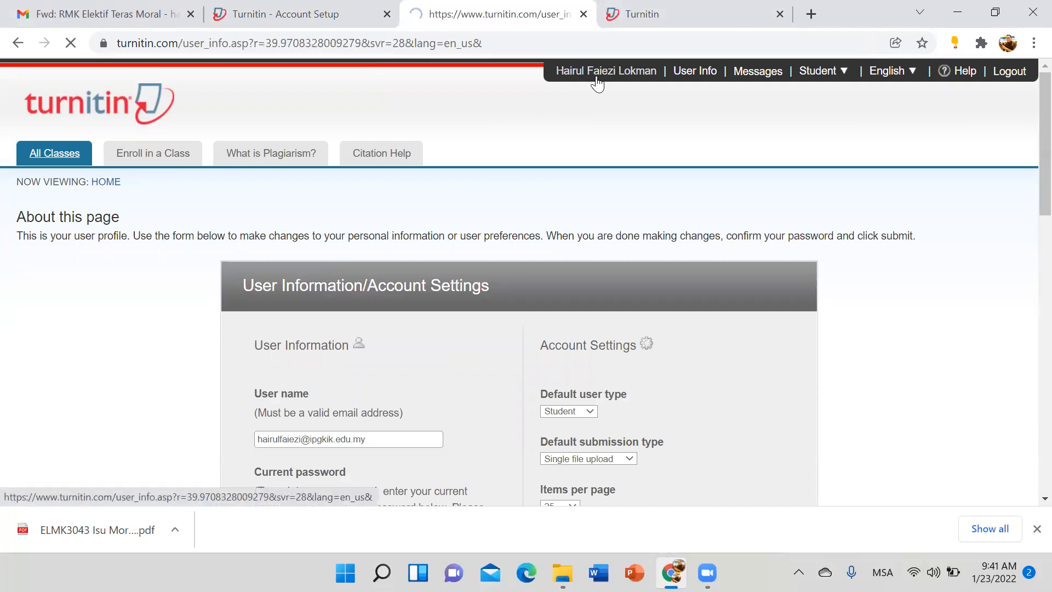
Step: Log out of the student account and return to the Account Setup tab
click(1004, 77)
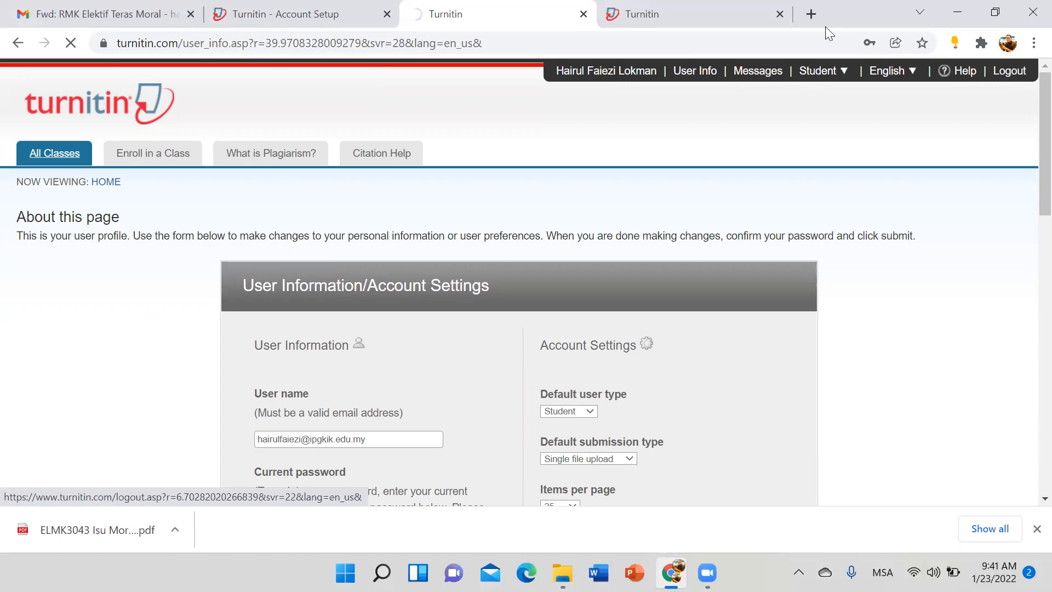
key(ctrl+Tab)
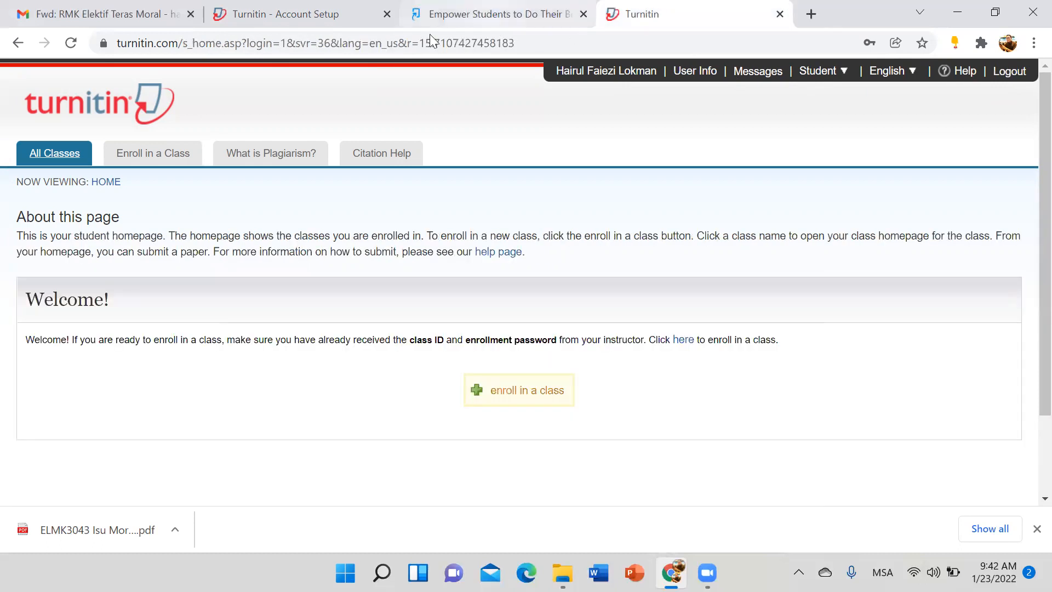
key(ctrl+2)
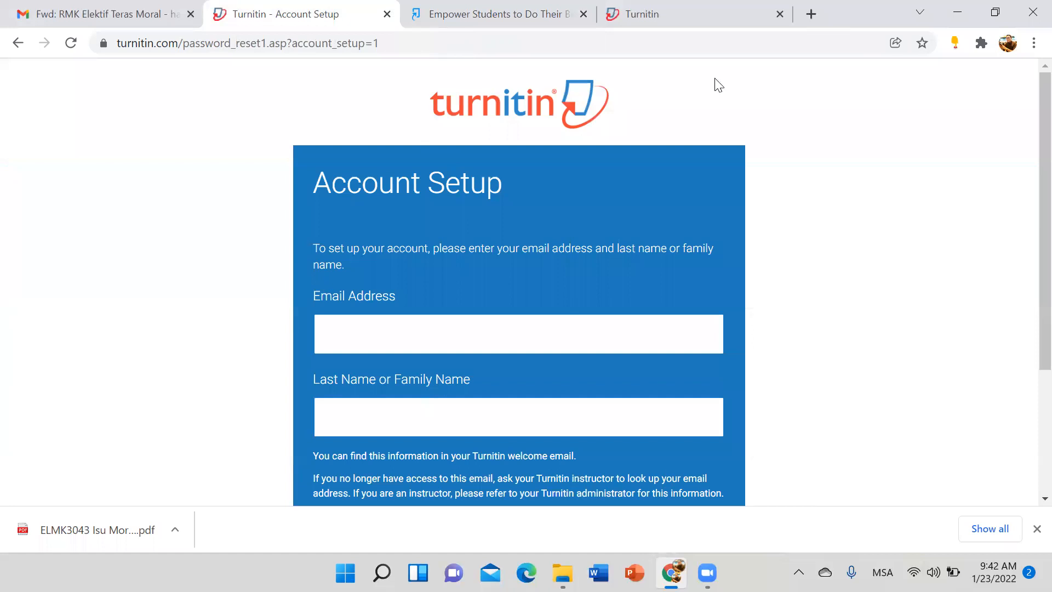
Step: Log back in to the instructor account from the Turnitin homepage tab
click(495, 16)
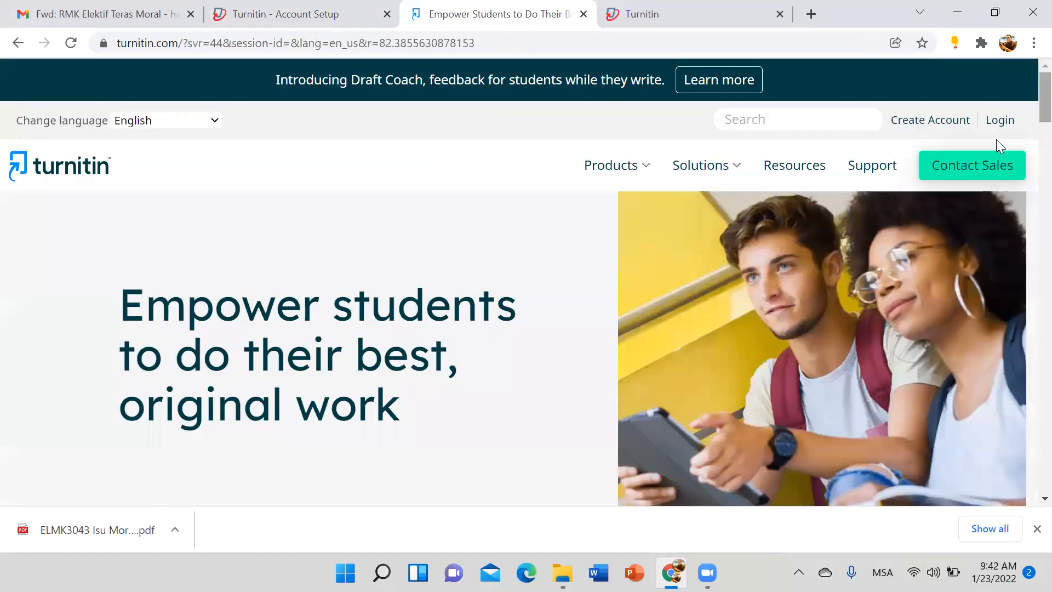
click(998, 120)
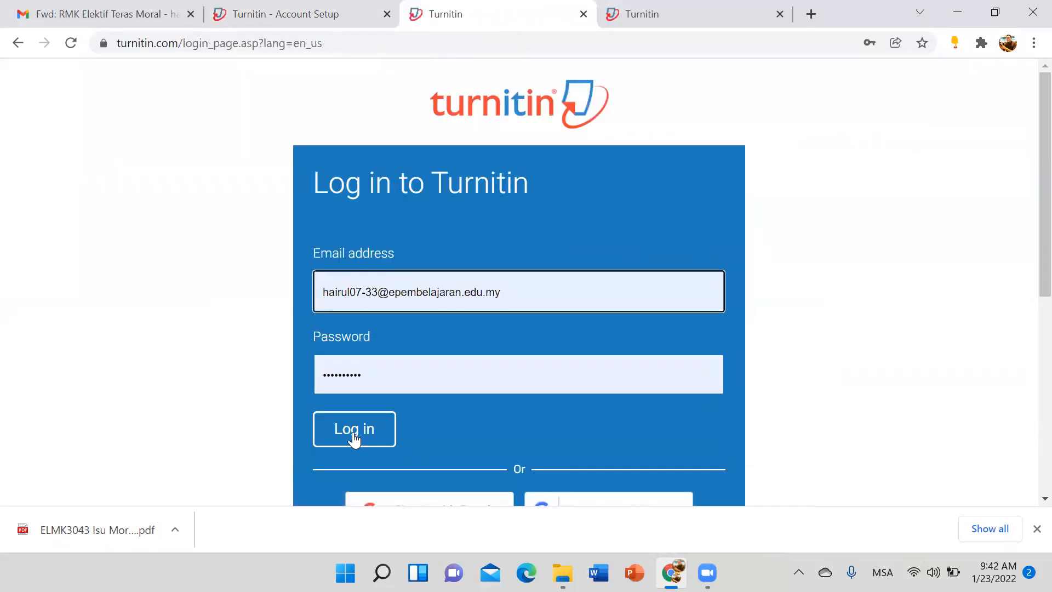
click(353, 437)
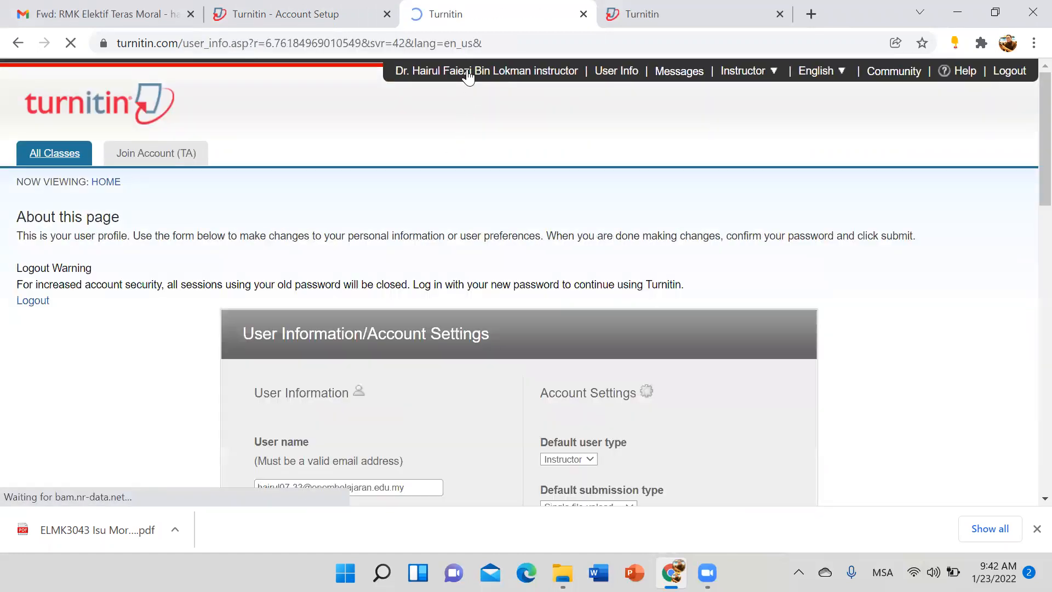
Step: Look over the instructor's user information, then return to the All Classes list
scroll(364, 351, down, 9)
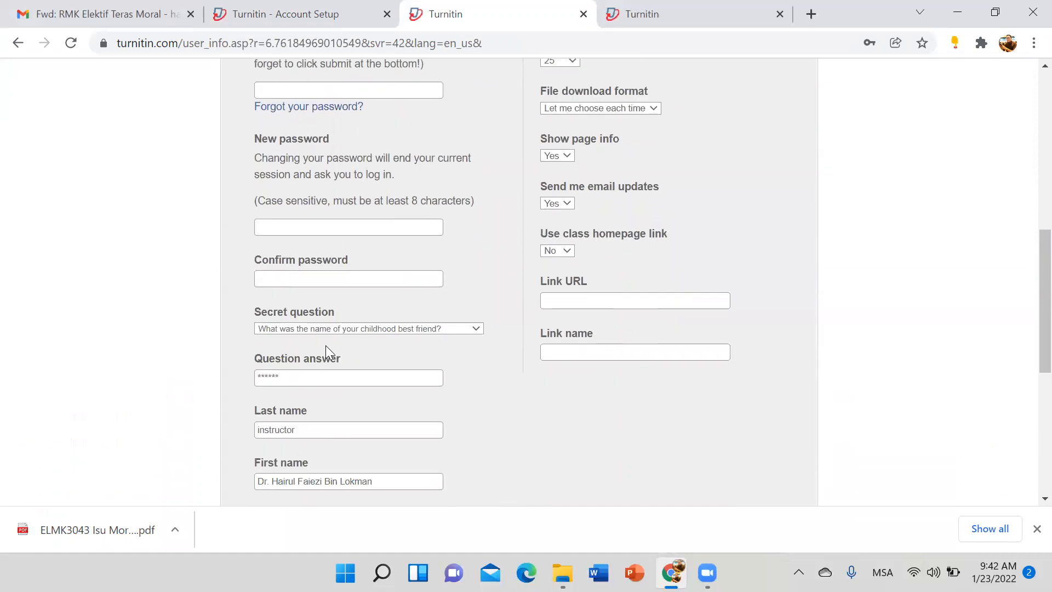
scroll(302, 340, down, 3)
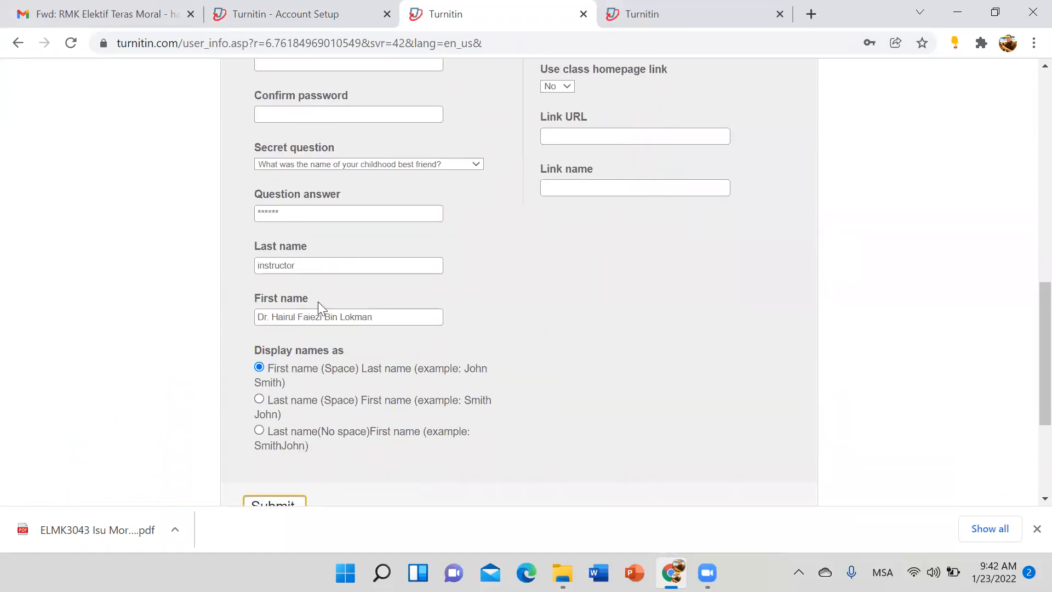
click(265, 316)
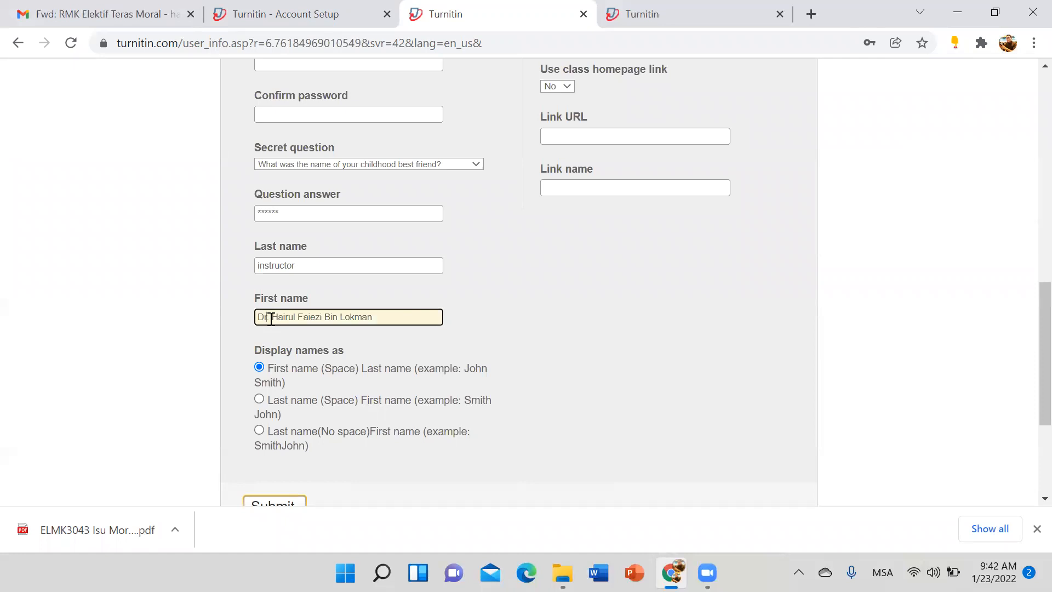
scroll(469, 351, up, 10)
scroll(467, 344, up, 2)
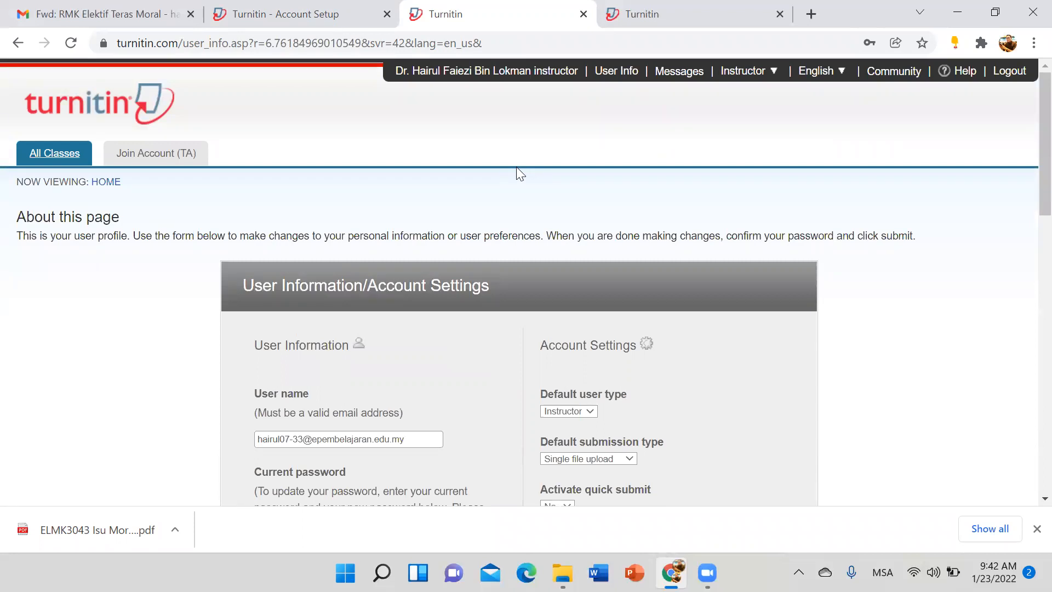
click(41, 155)
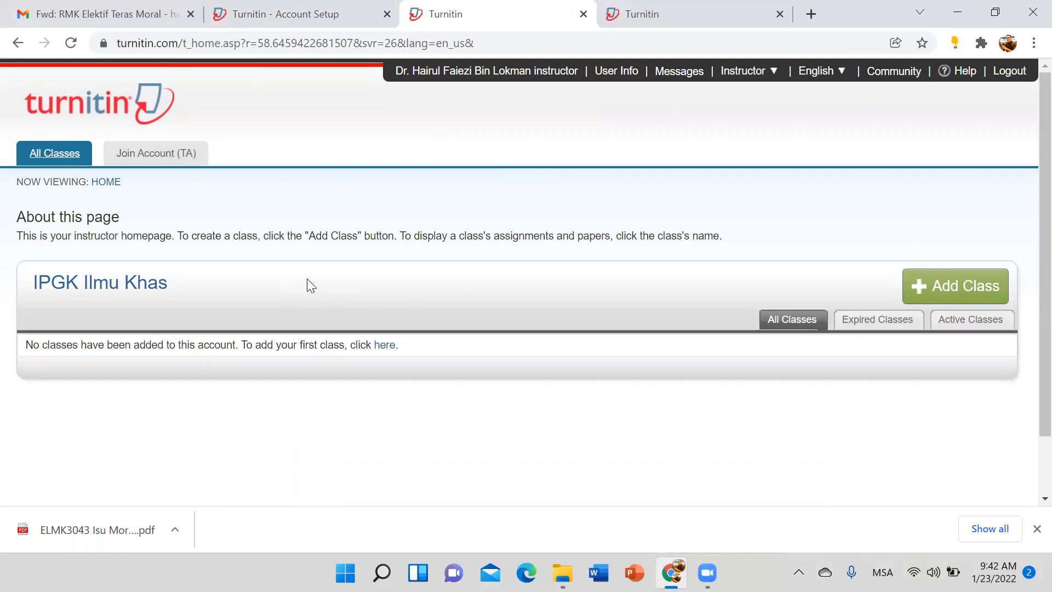
Step: Highlight the IPGK Ilmu Khas heading on the empty class list, then choose Add Class
drag(176, 284, 62, 286)
click(22, 288)
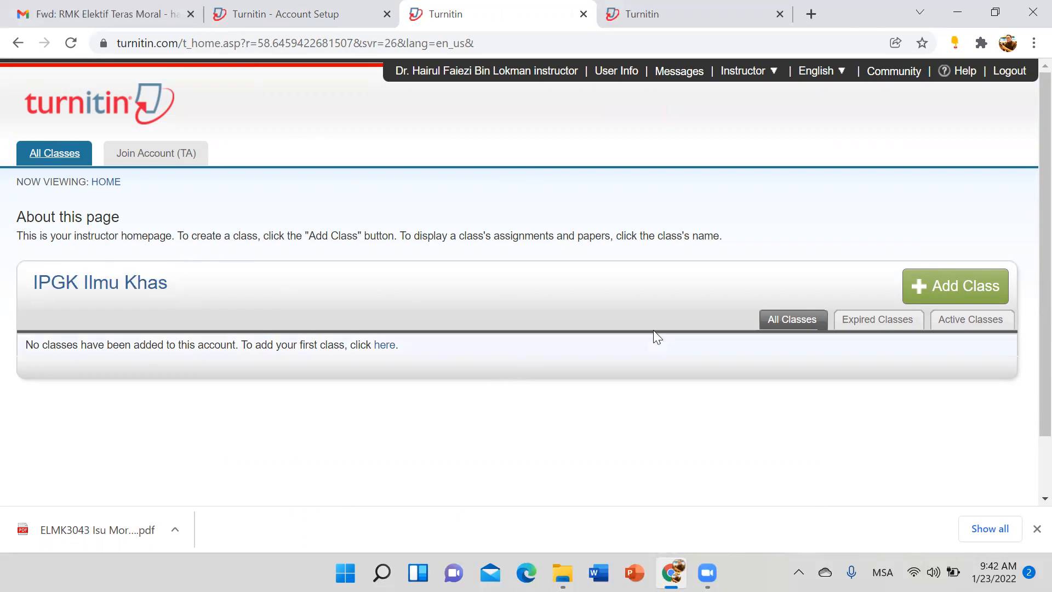
click(932, 298)
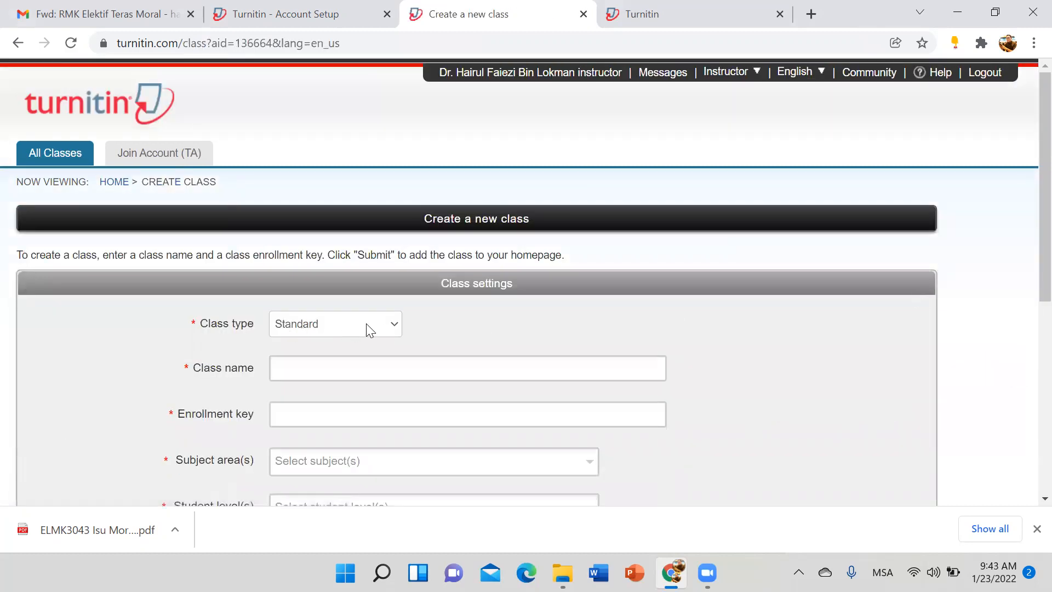
Step: Keep the new class's type set to Standard
scroll(366, 323, down, 1)
click(366, 244)
click(366, 285)
click(366, 244)
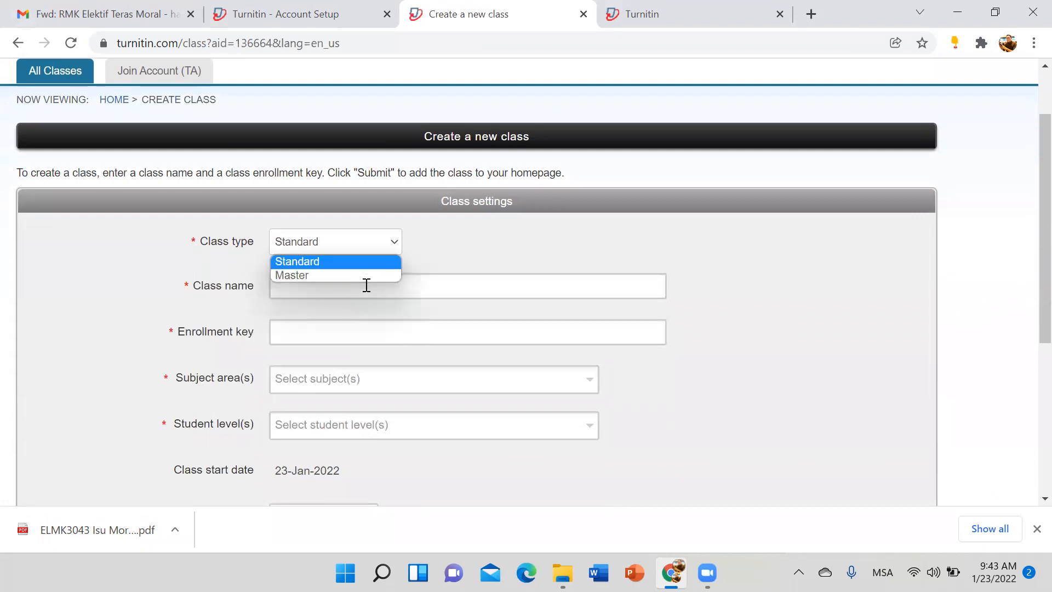
click(346, 279)
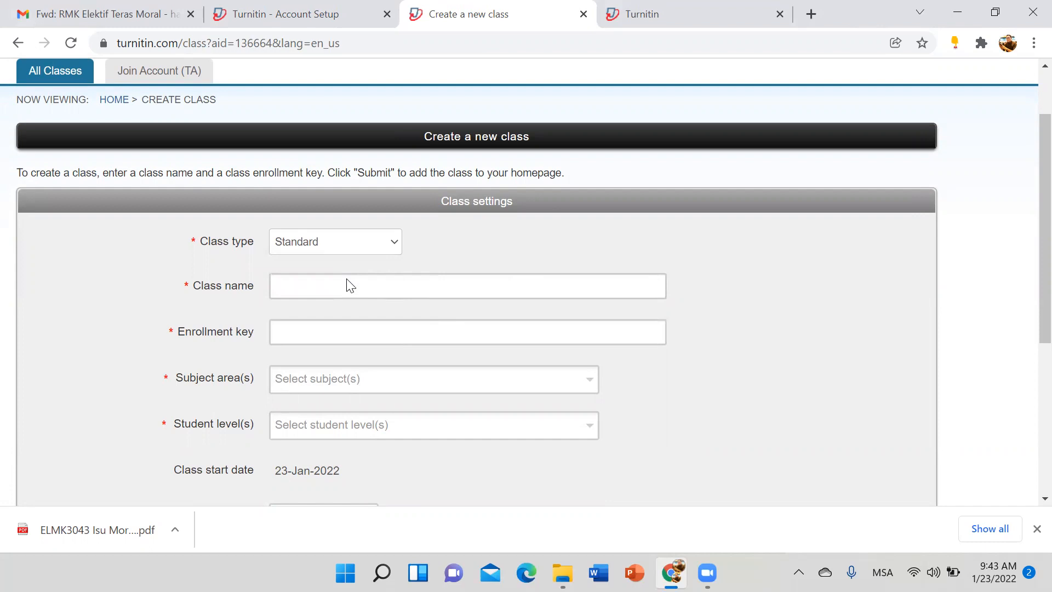
click(361, 287)
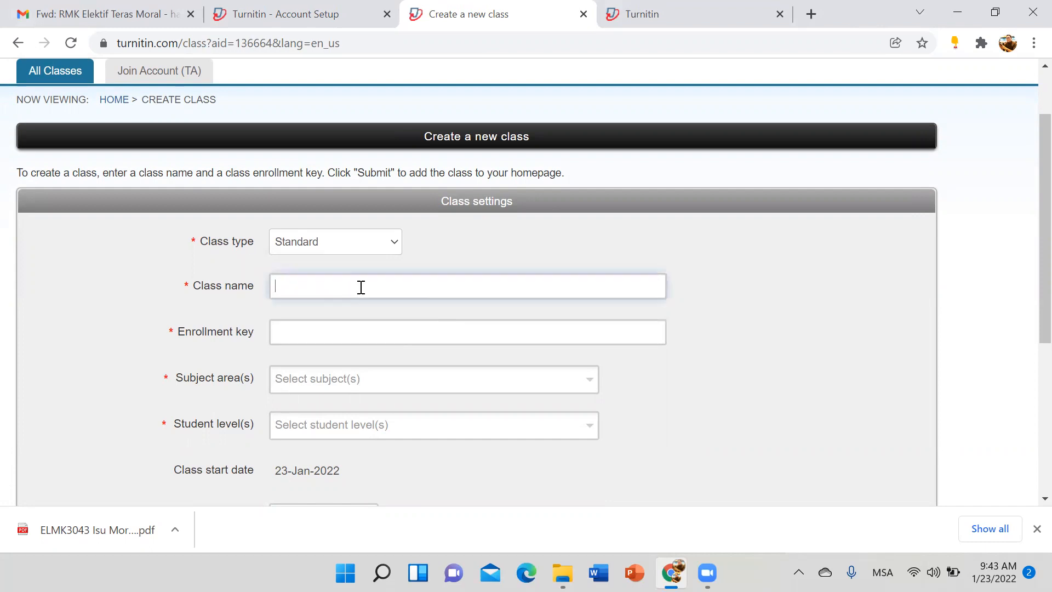
text(e)
key(BackSpace)
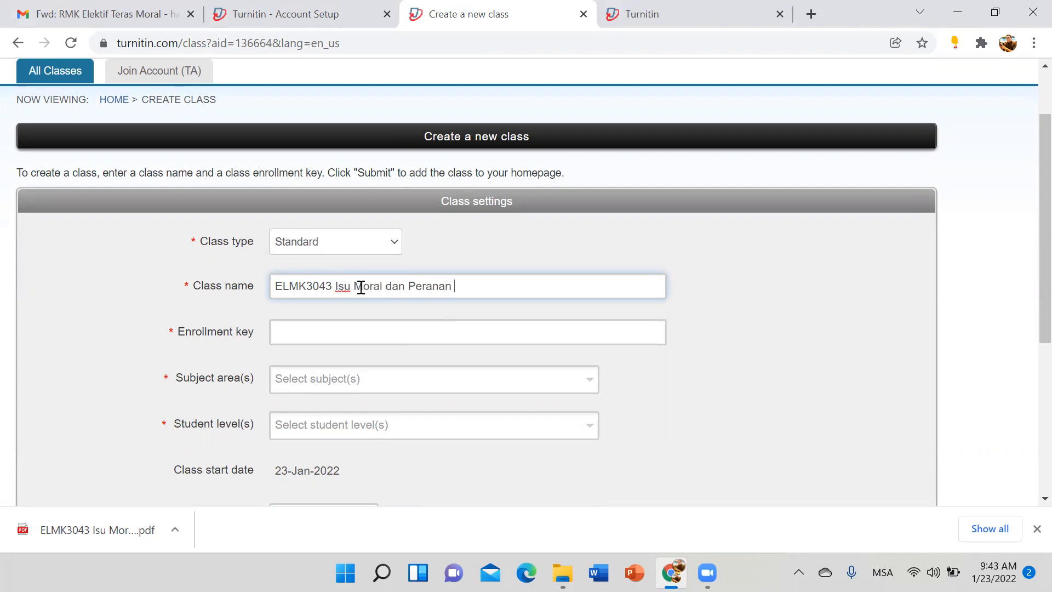
text(agen Moral)
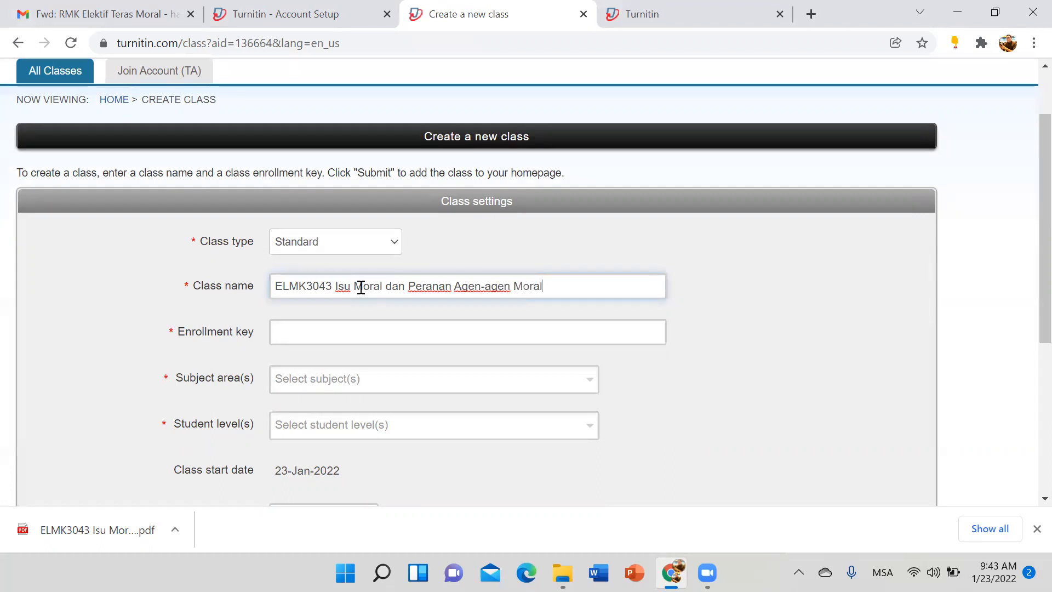
click(342, 333)
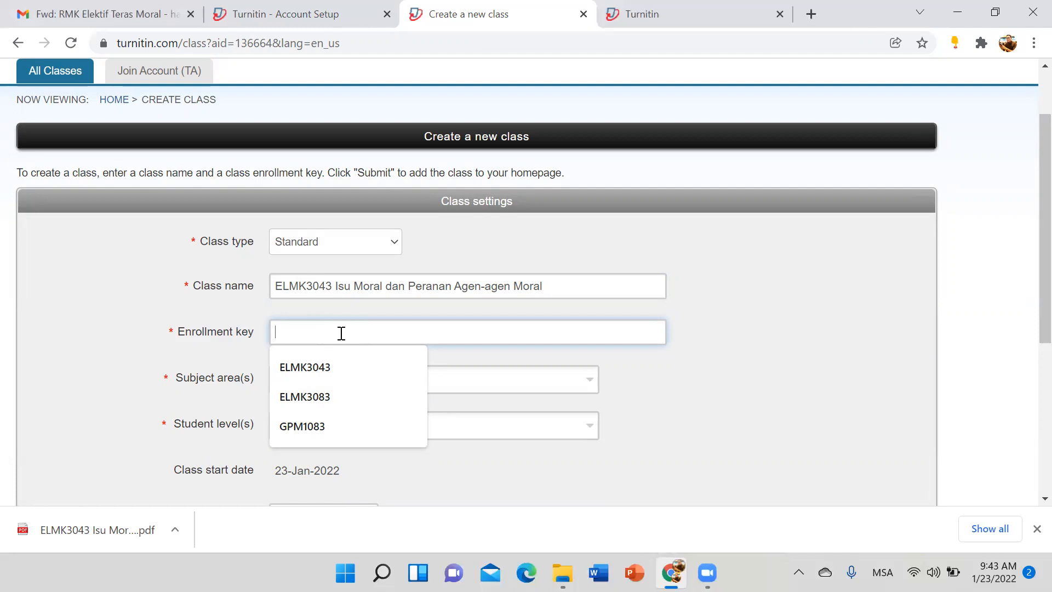
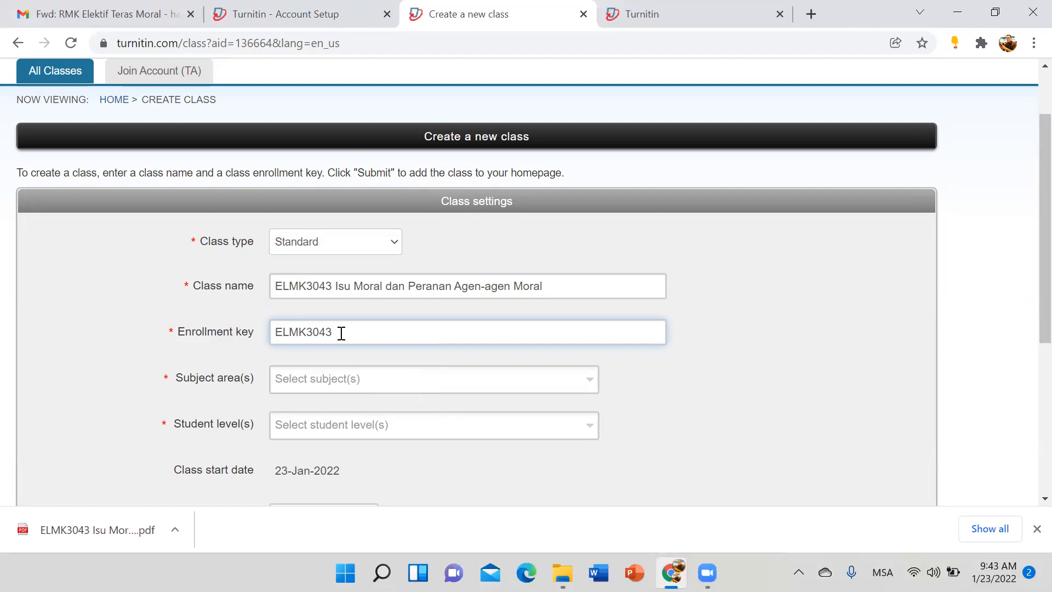
Step: Set the subject area to Social Studies and the student level to Undergraduate
click(347, 381)
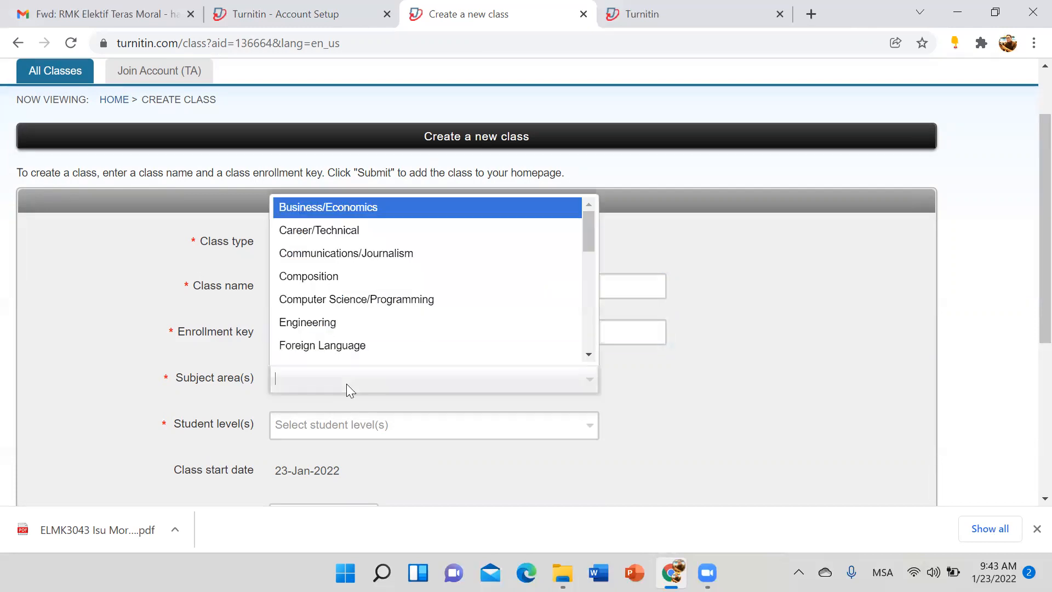
scroll(408, 313, down, 5)
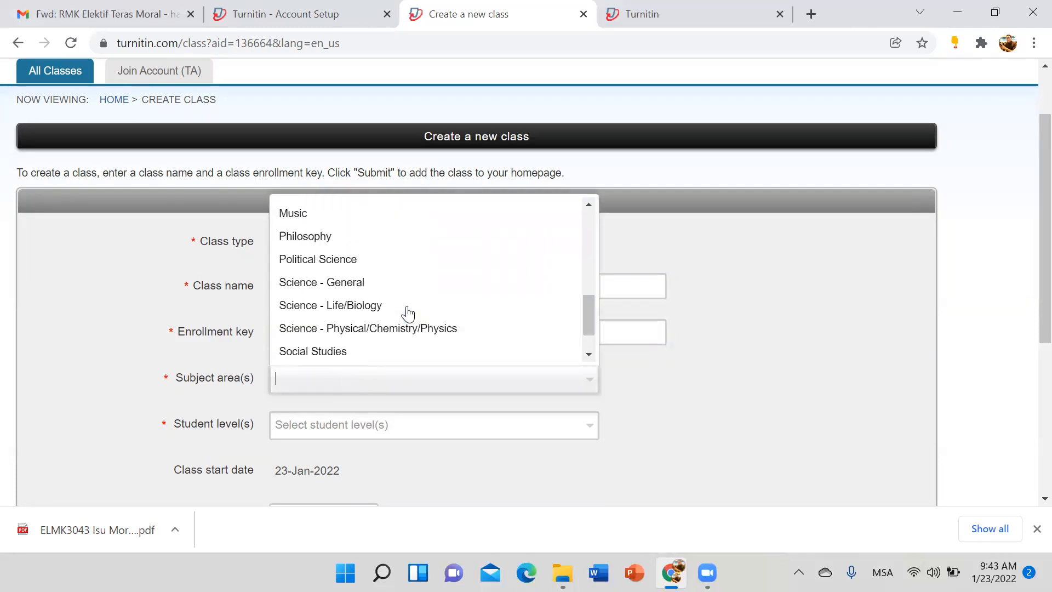
click(343, 354)
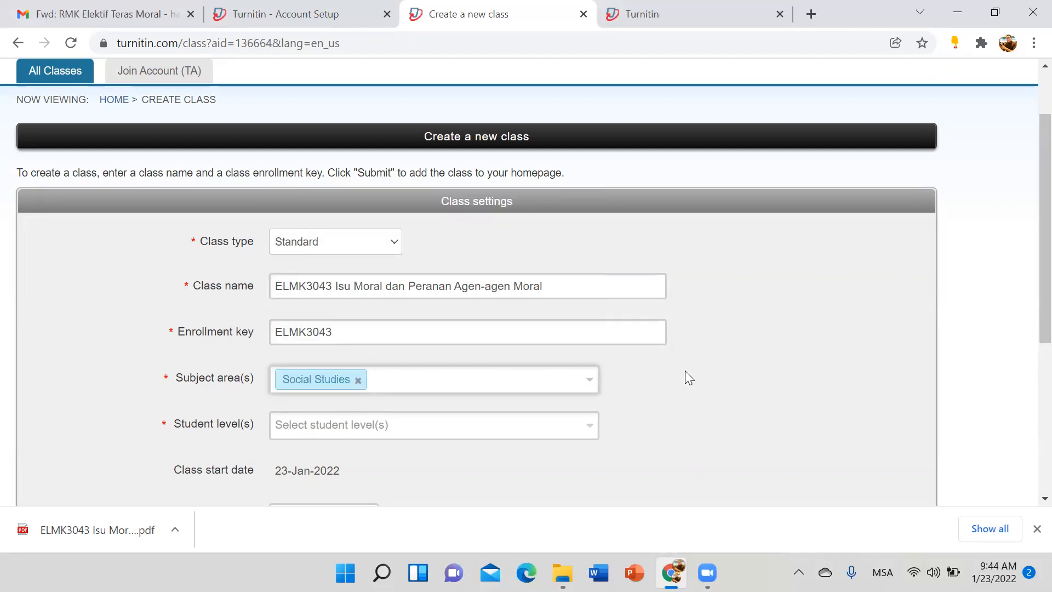
scroll(685, 370, down, 4)
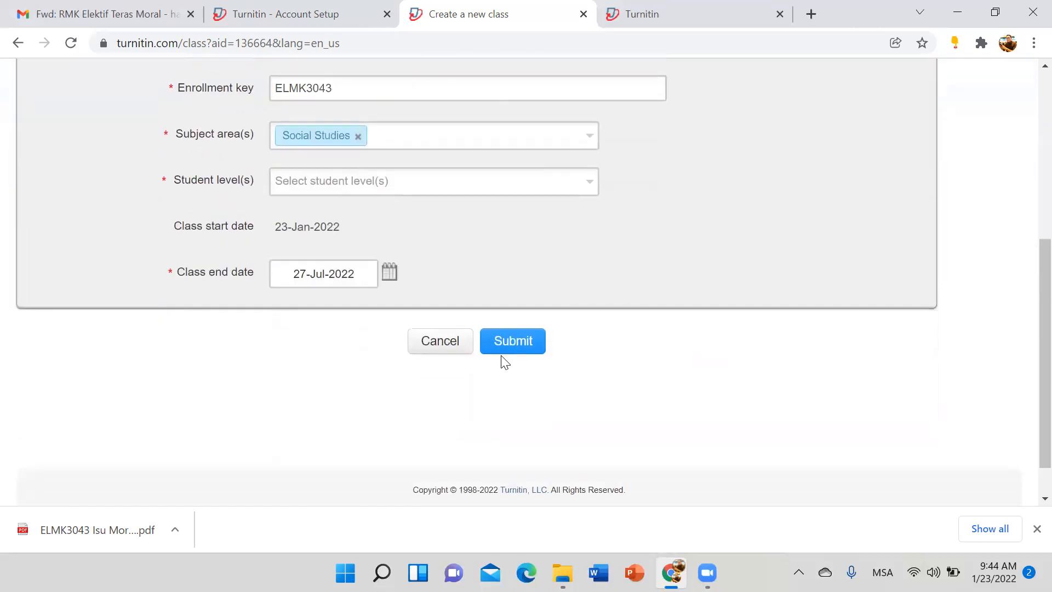
click(398, 183)
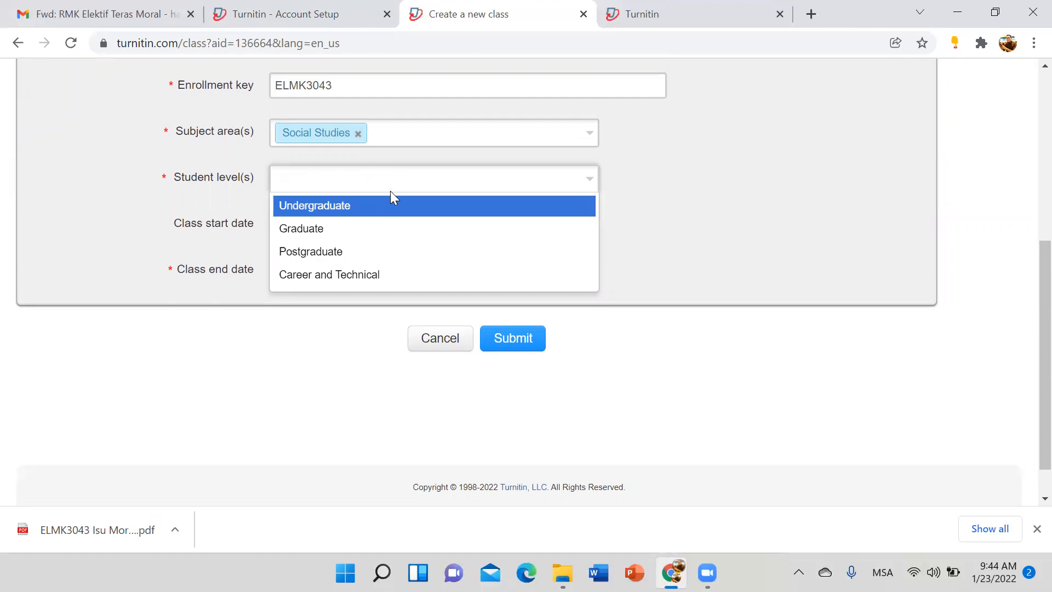
click(390, 192)
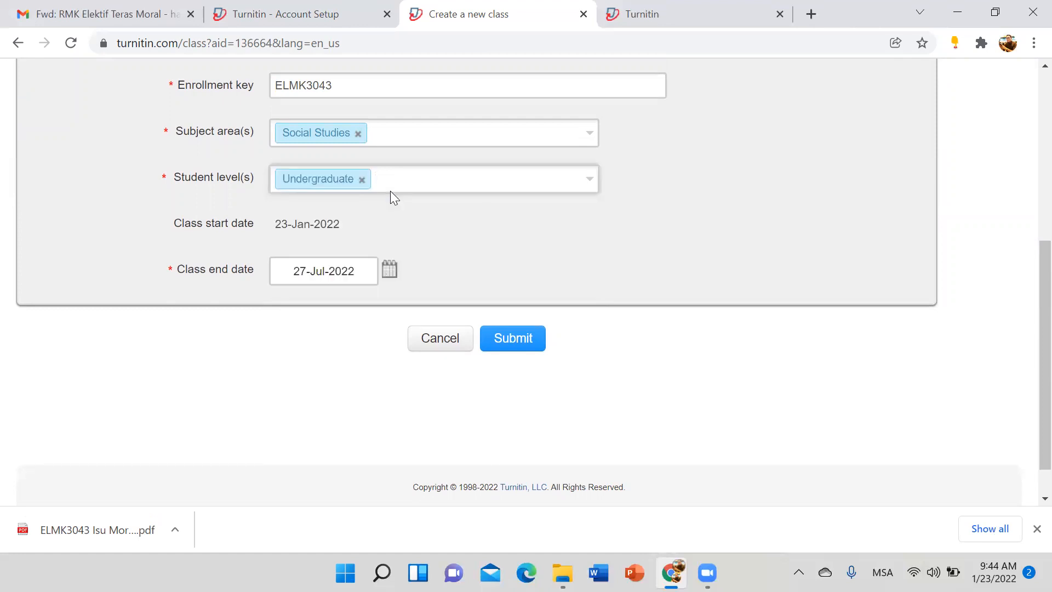
Step: Set the class end date to 05-Jun-2022 and submit the new class
click(390, 270)
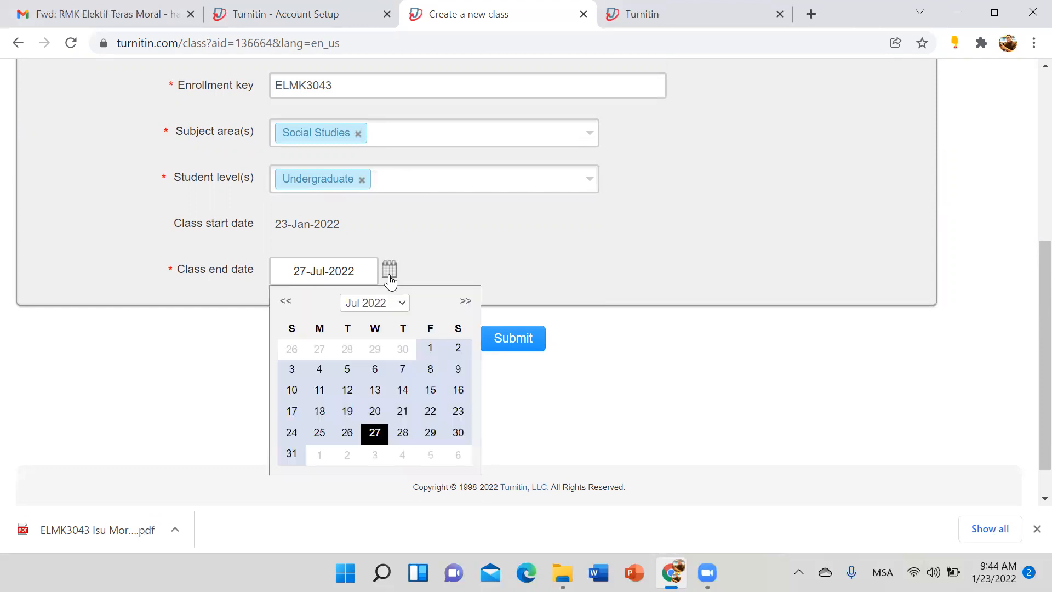
click(287, 302)
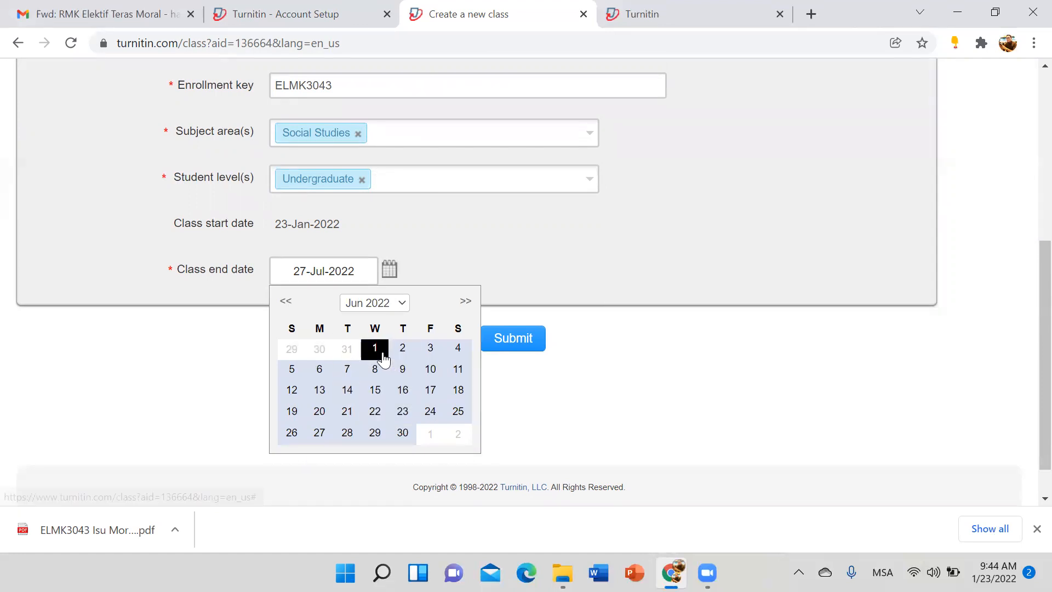
click(292, 369)
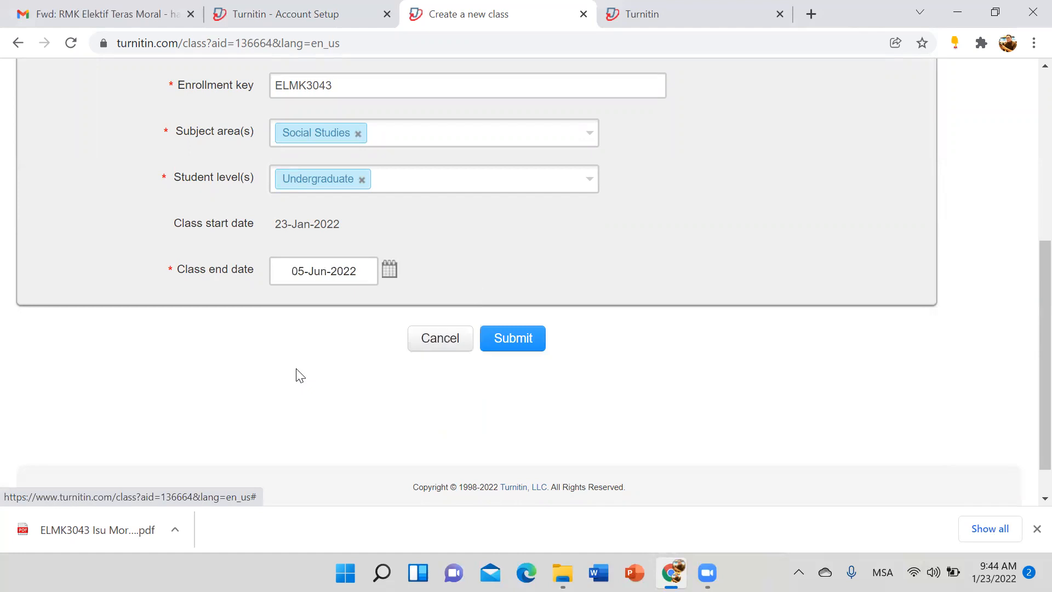
click(525, 349)
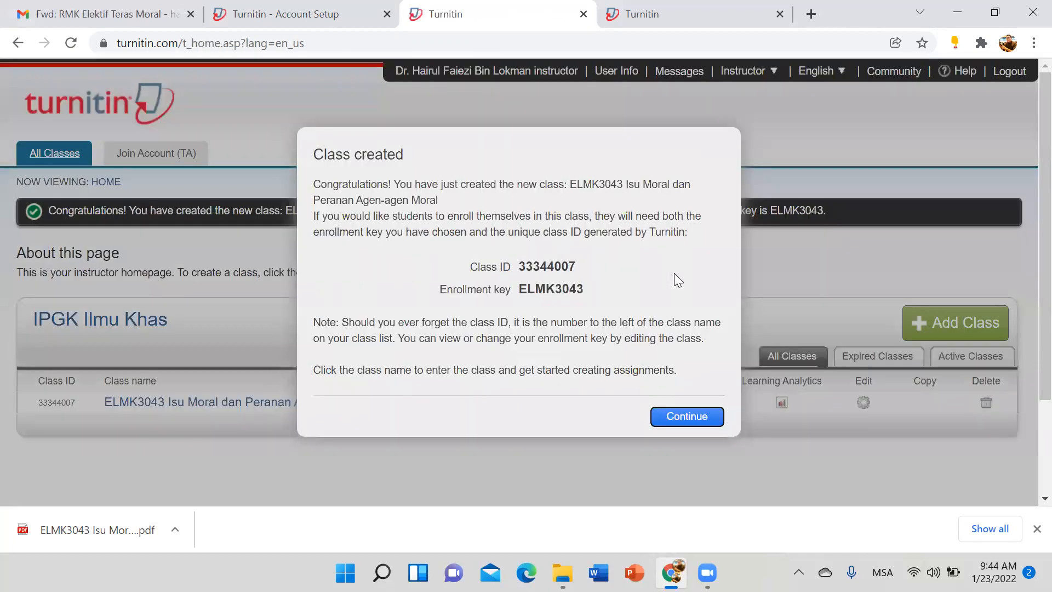
Step: Copy the class ID and enrollment key from the confirmation, then start a blank Word document
drag(439, 290, 520, 266)
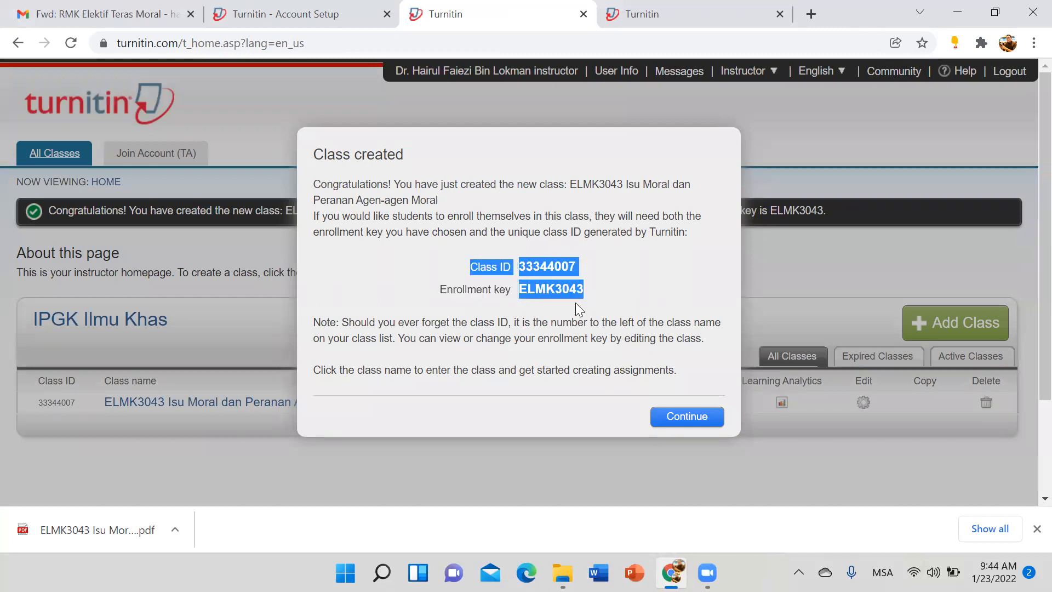
right_click(529, 274)
click(562, 284)
click(598, 573)
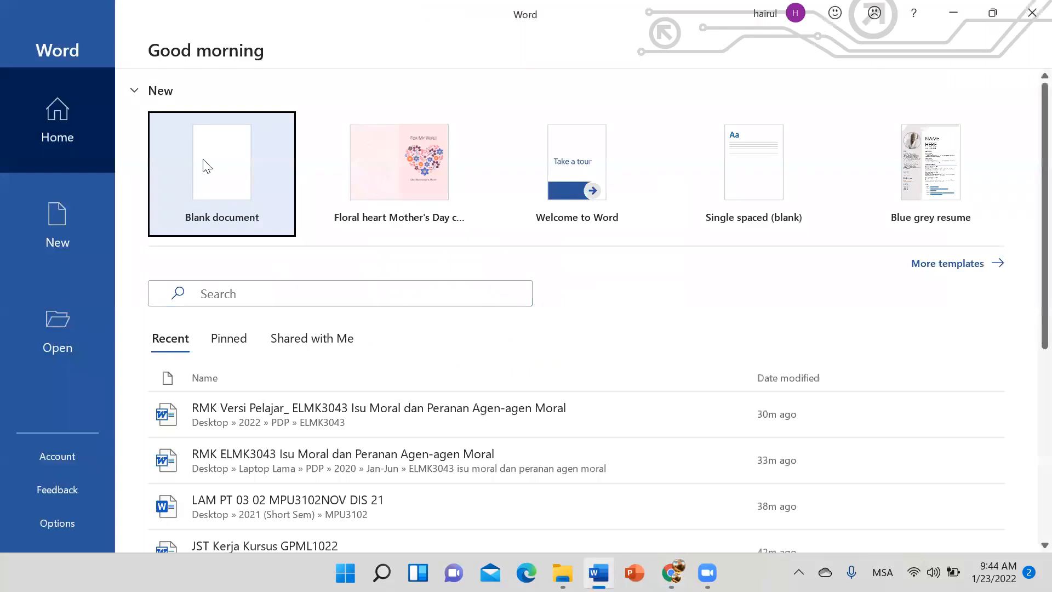
click(208, 166)
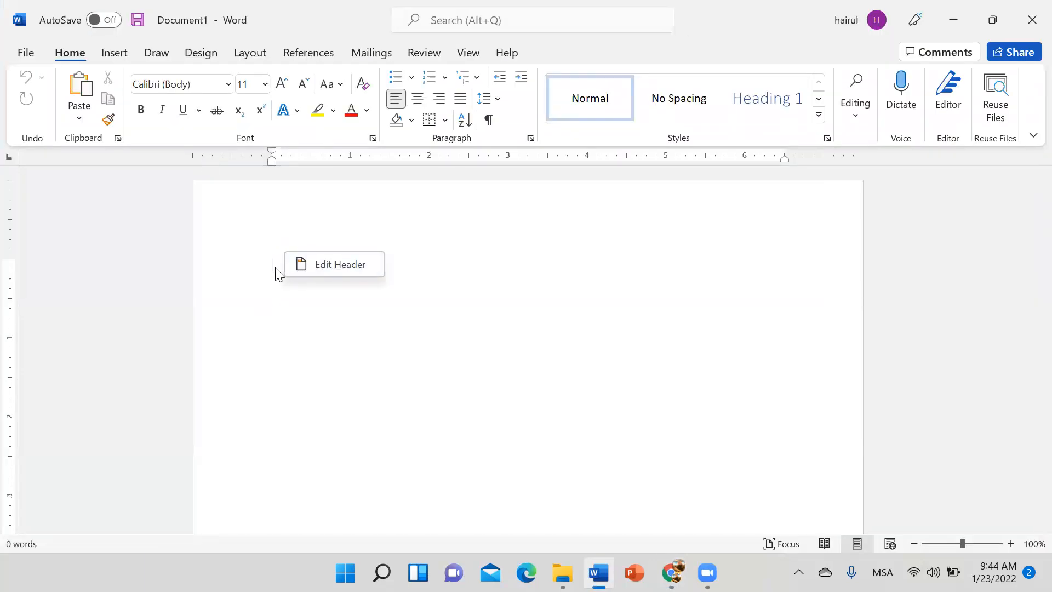
right_click(275, 270)
click(364, 354)
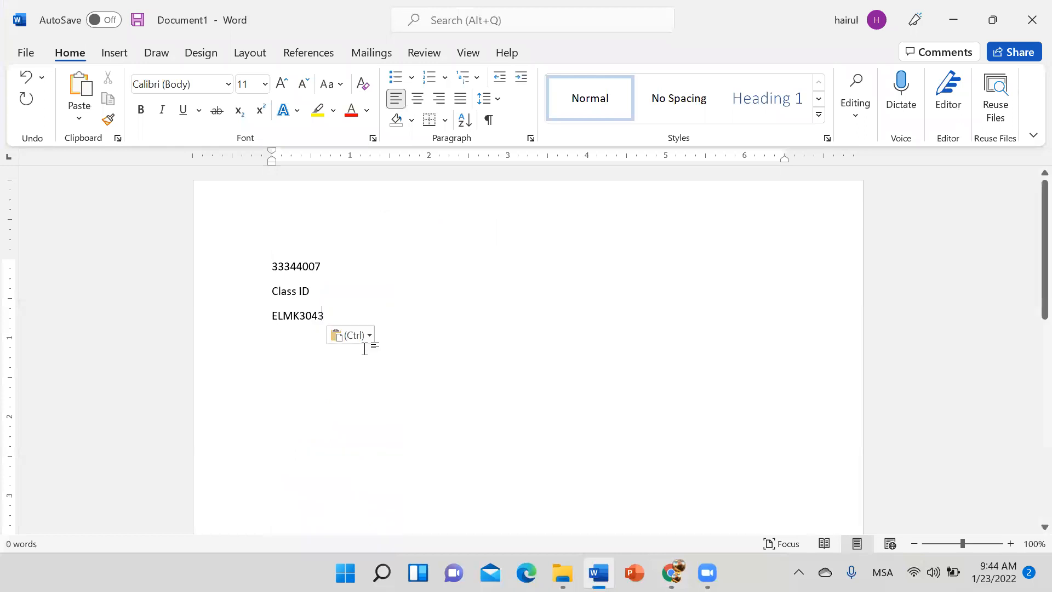
triple_click(294, 297)
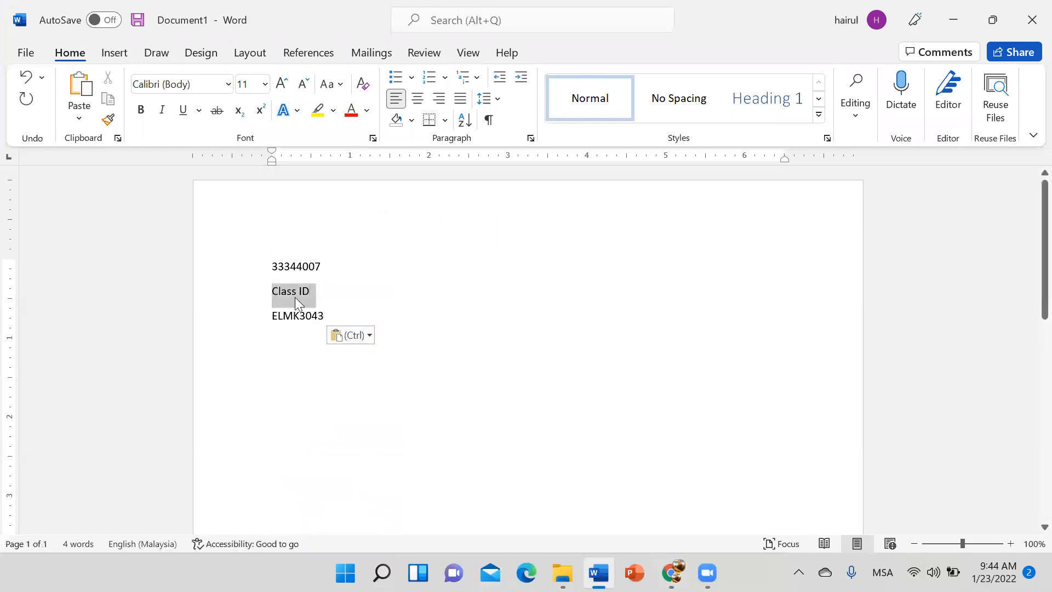
right_click(299, 222)
click(352, 266)
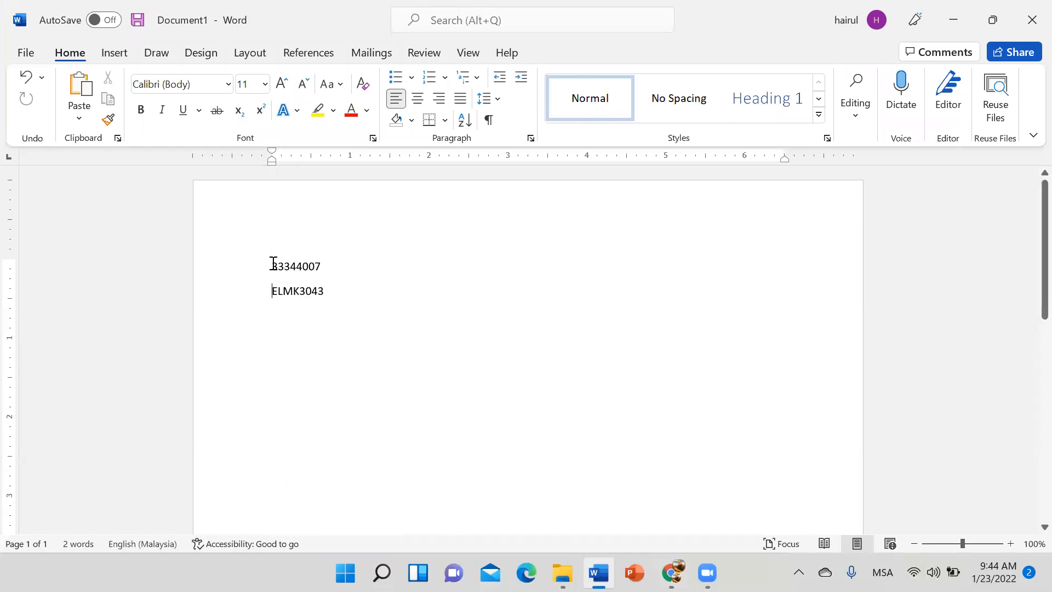
click(89, 93)
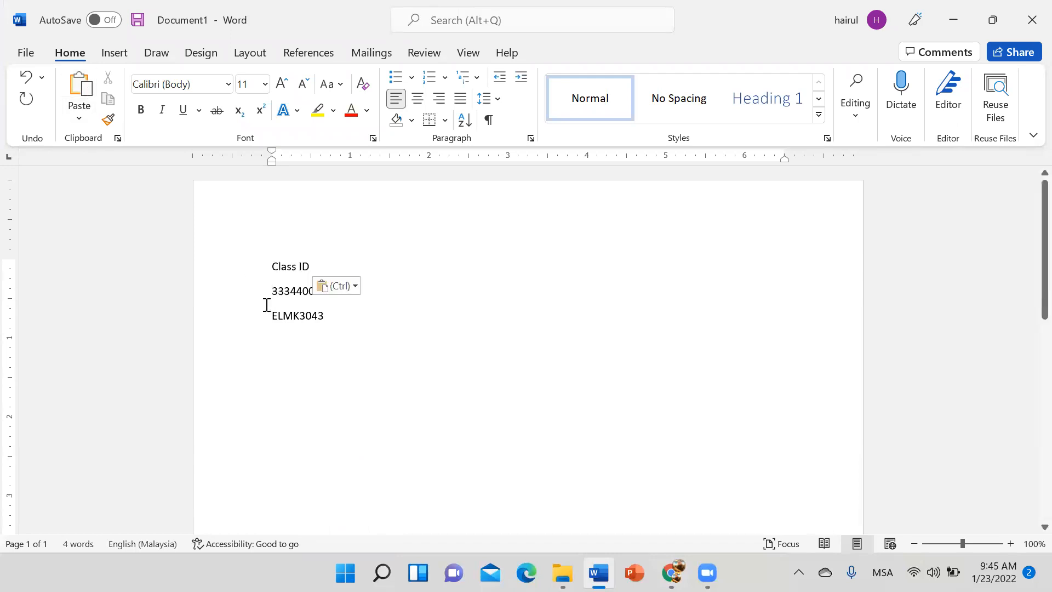
key(BackSpace)
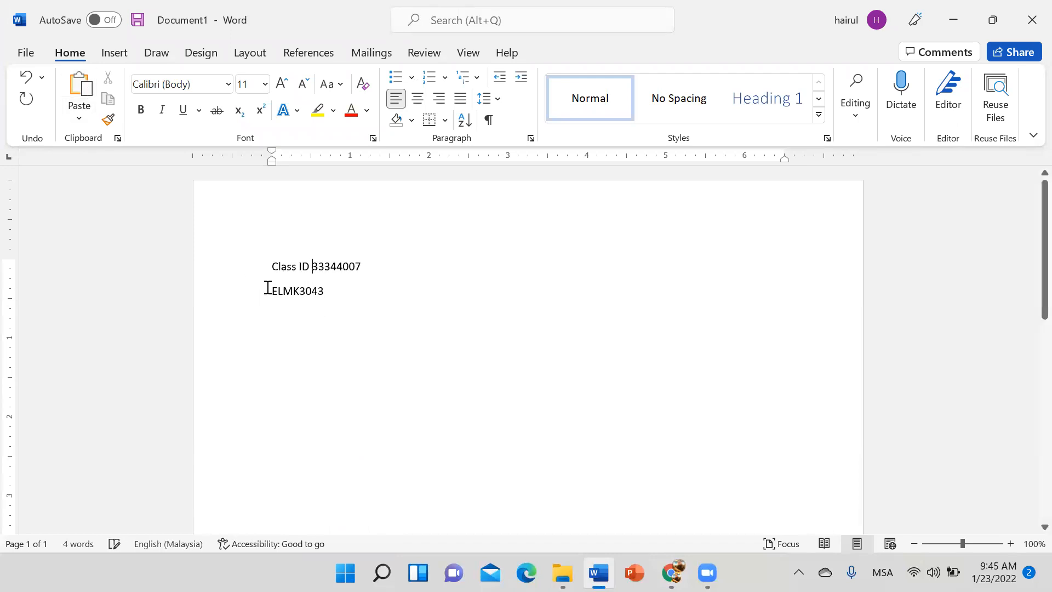
Step: Label the second line 'Enrolment Key -', add a dash before the class number, and zoom in
click(271, 286)
text(Enrolment )
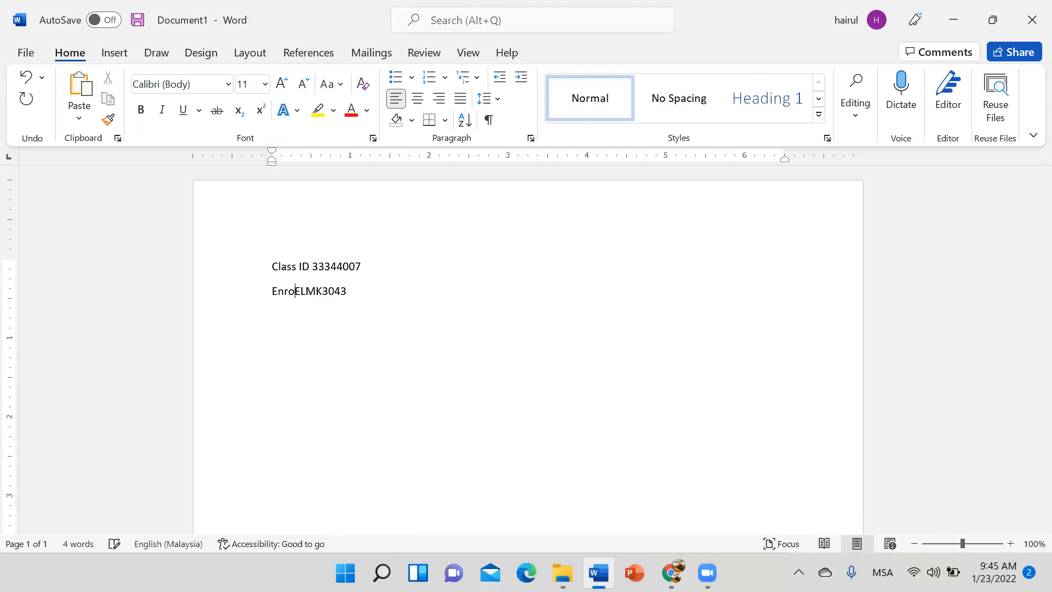
text(Key -)
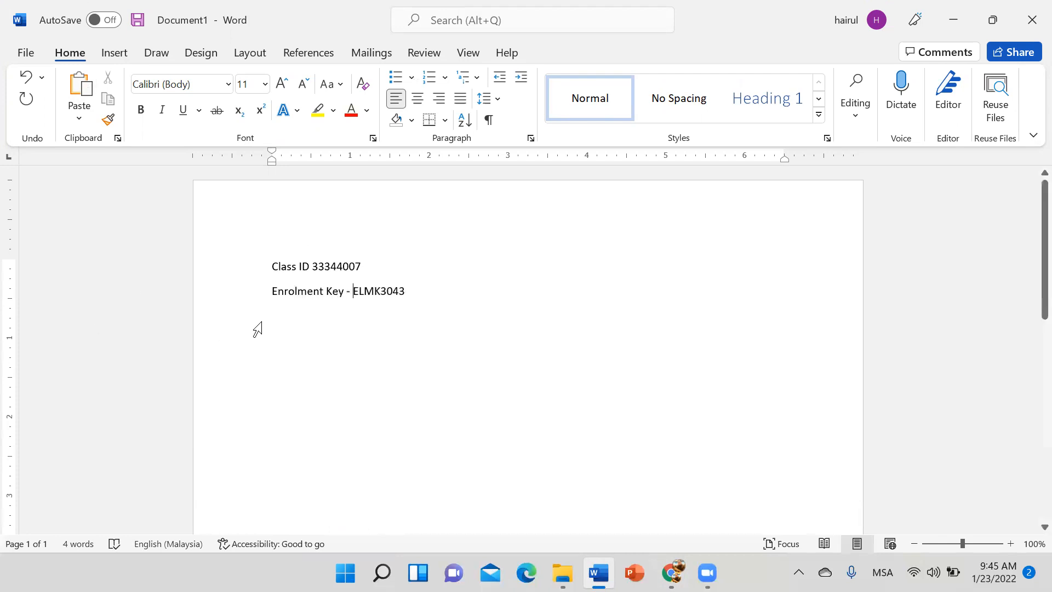
click(312, 267)
text(-)
click(1009, 544)
click(1009, 544)
click(1009, 545)
click(1009, 544)
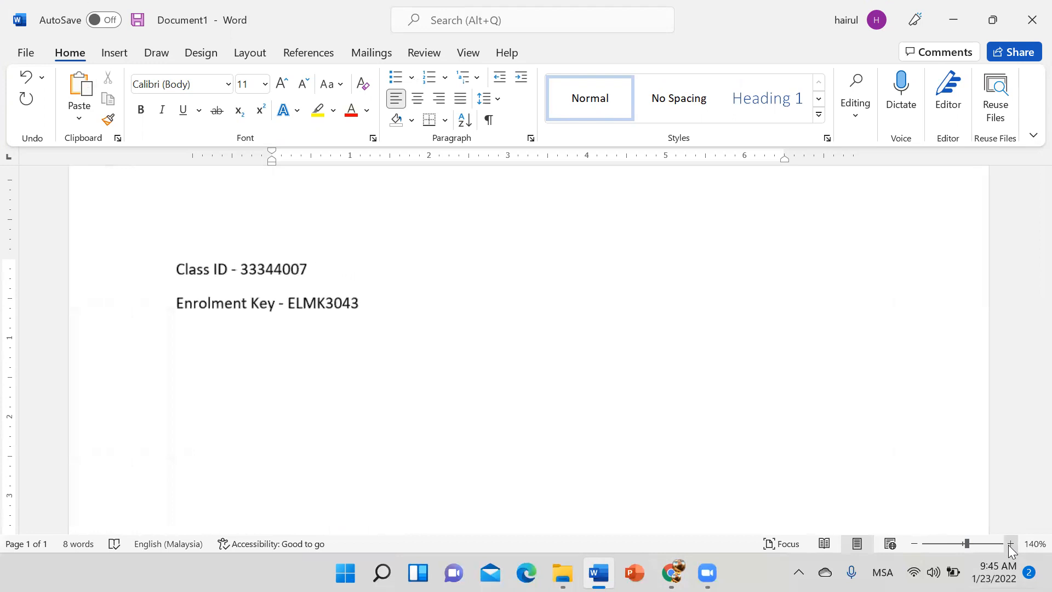
click(1009, 544)
click(1009, 544)
click(1009, 544)
click(510, 356)
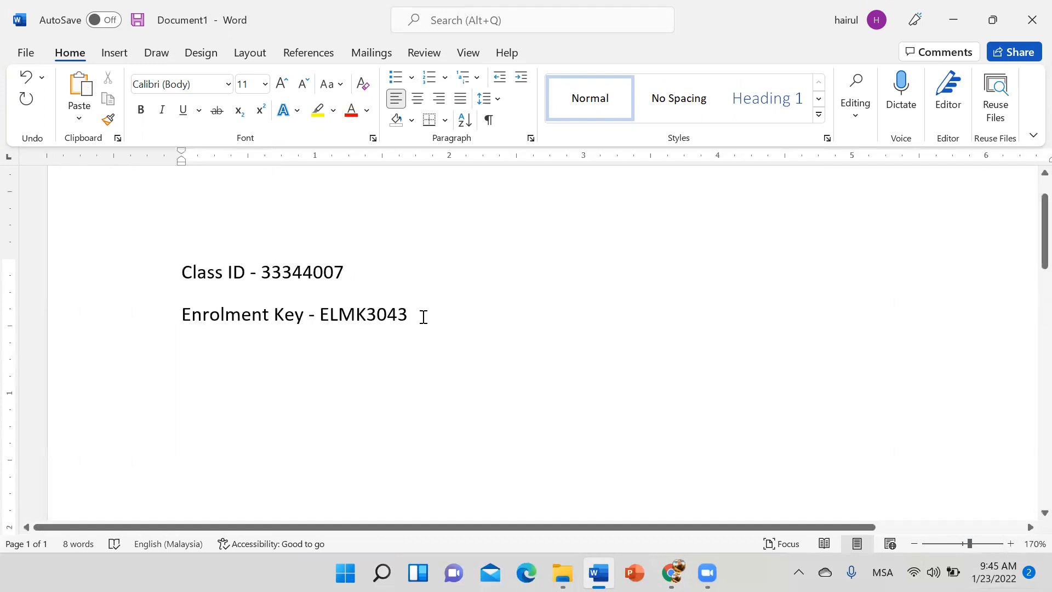
mouse_move(671, 573)
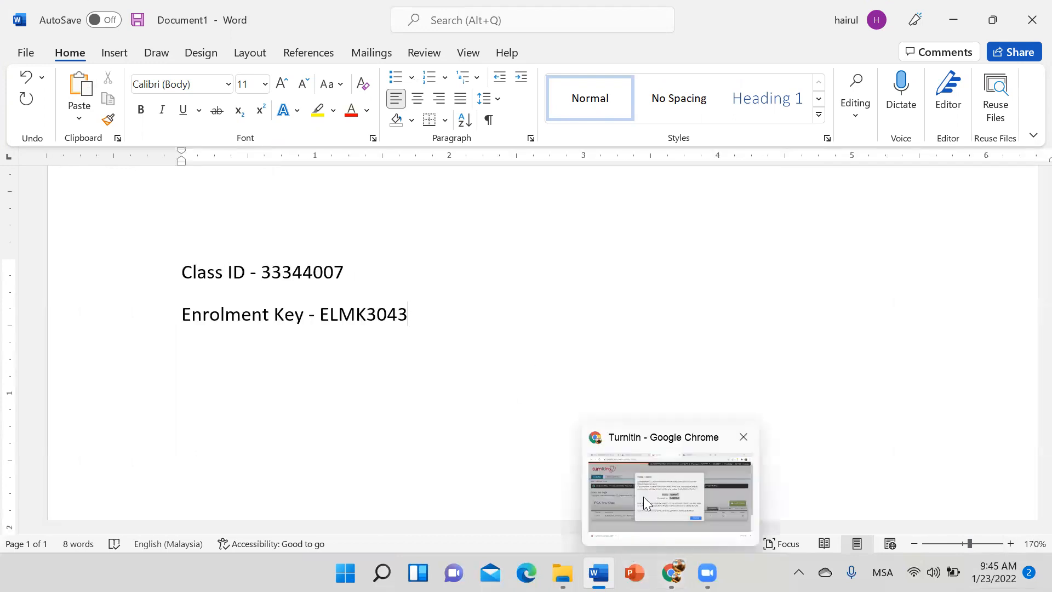
click(584, 482)
click(711, 423)
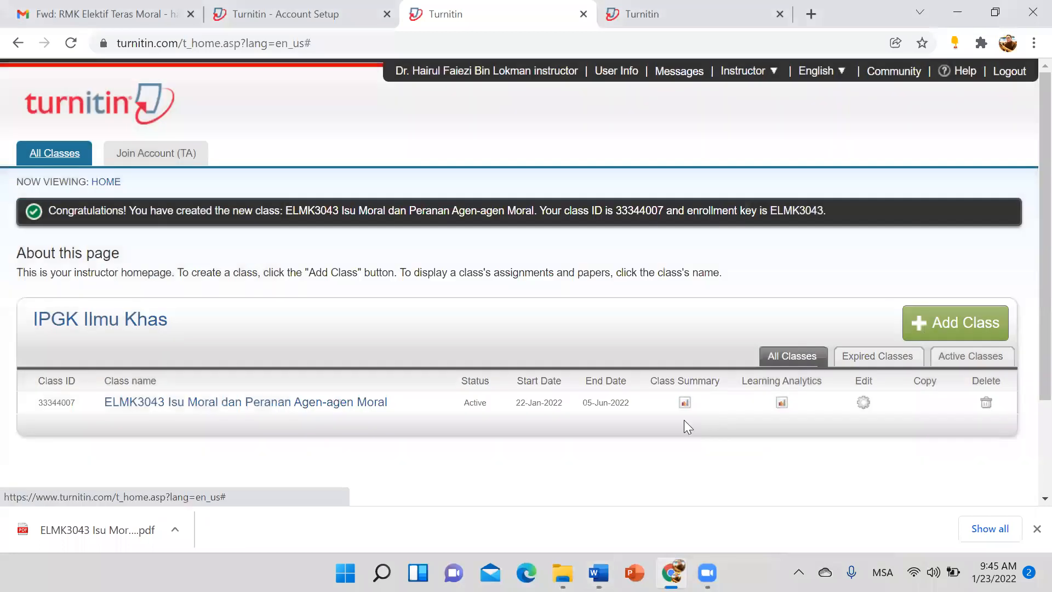
scroll(197, 439, down, 3)
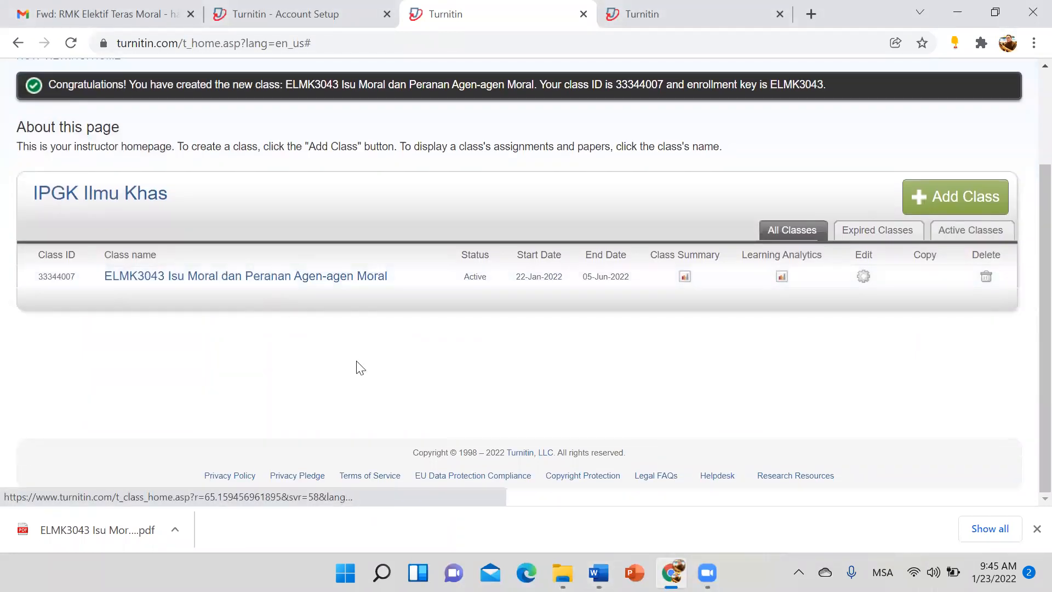
scroll(356, 367, up, 2)
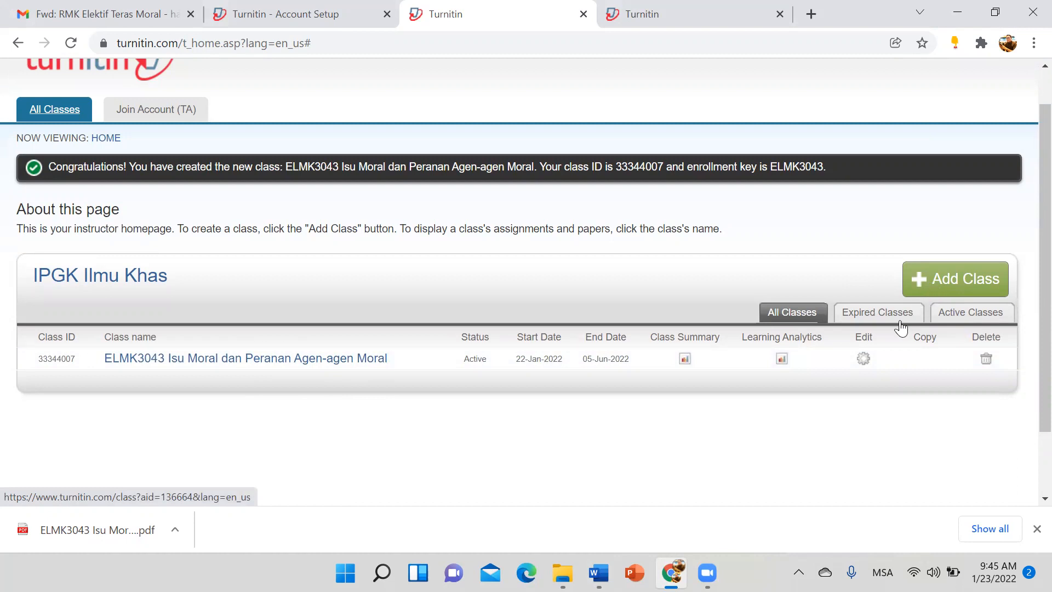
click(864, 360)
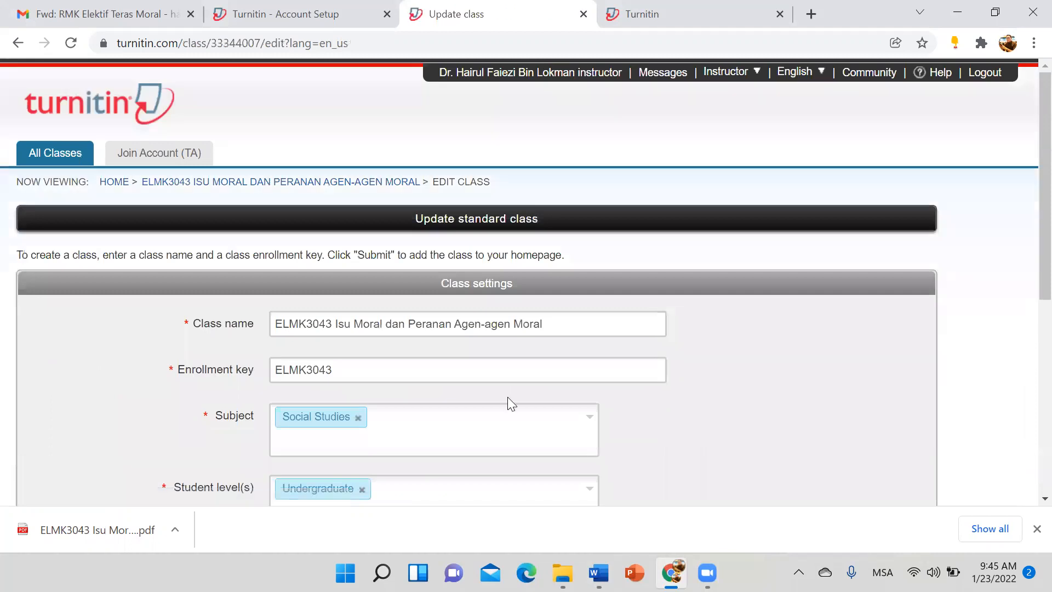
scroll(507, 396, down, 4)
scroll(368, 189, up, 4)
scroll(368, 186, down, 3)
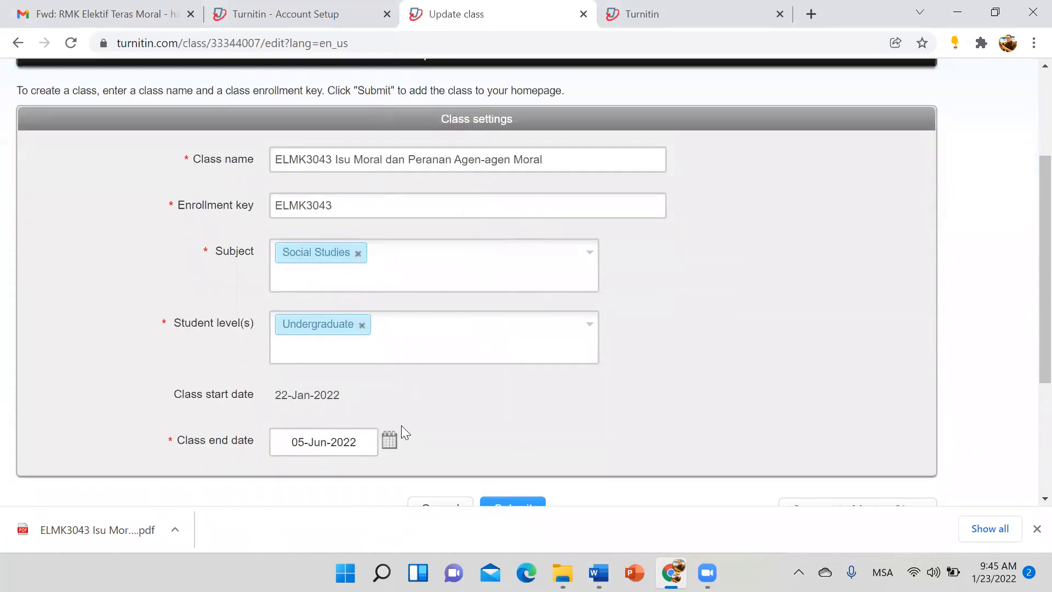
scroll(401, 422, down, 3)
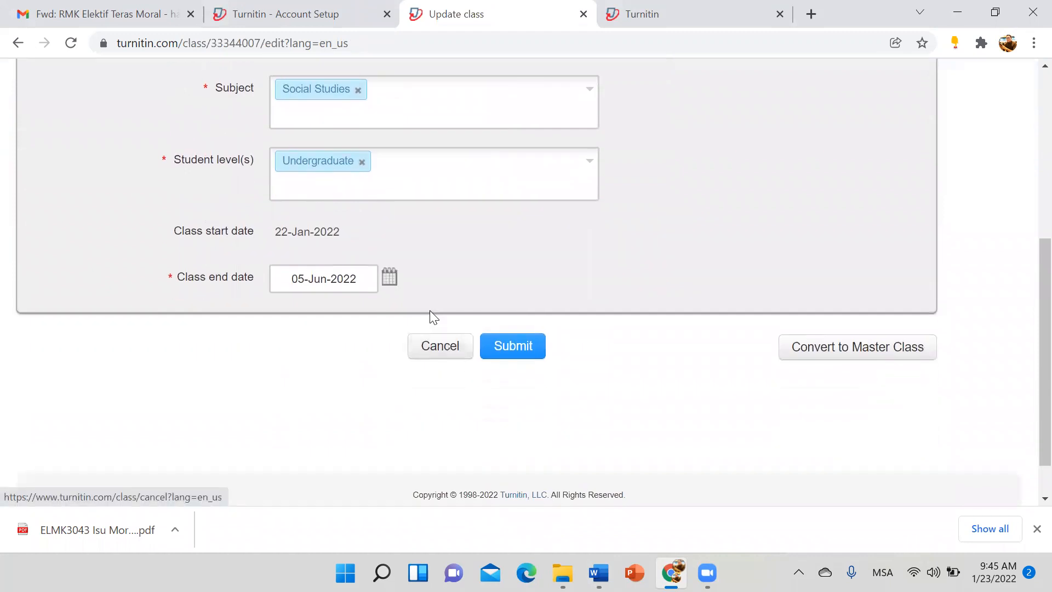
scroll(430, 310, up, 3)
scroll(456, 473, down, 1)
scroll(450, 473, down, 3)
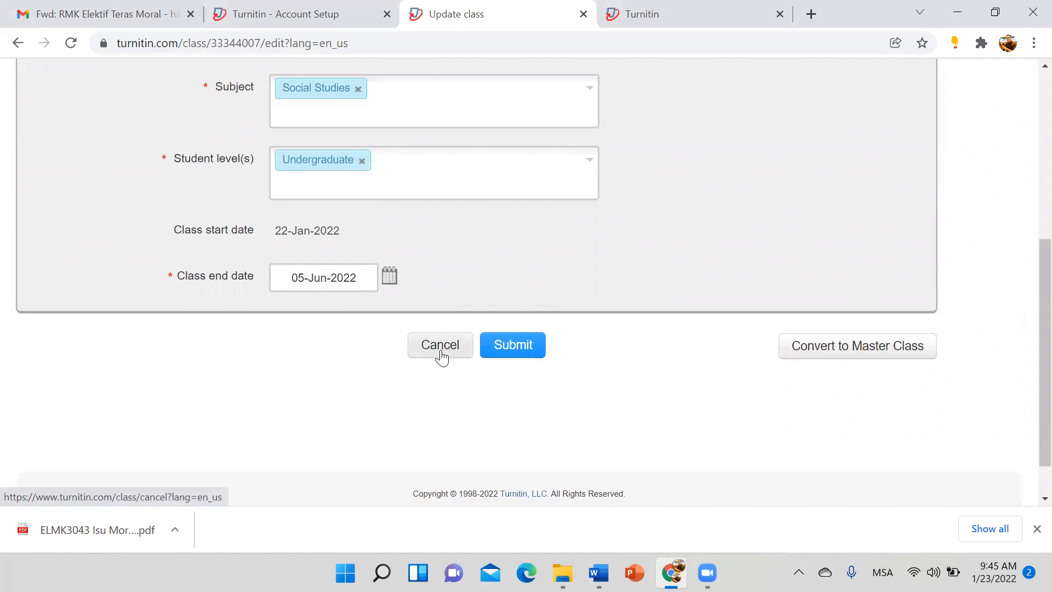
scroll(394, 278, up, 3)
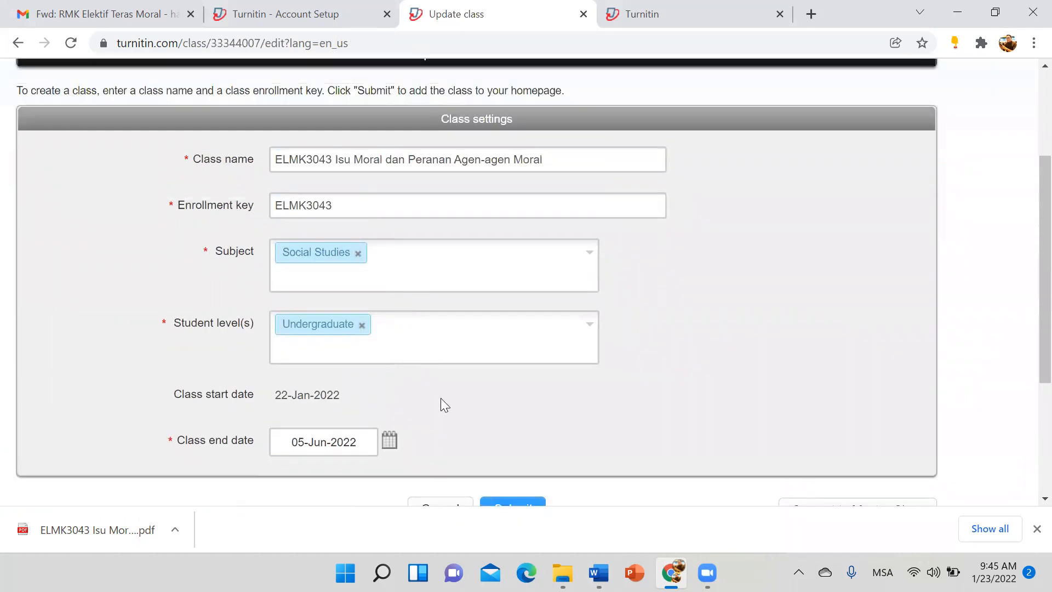
scroll(444, 404, down, 3)
click(439, 346)
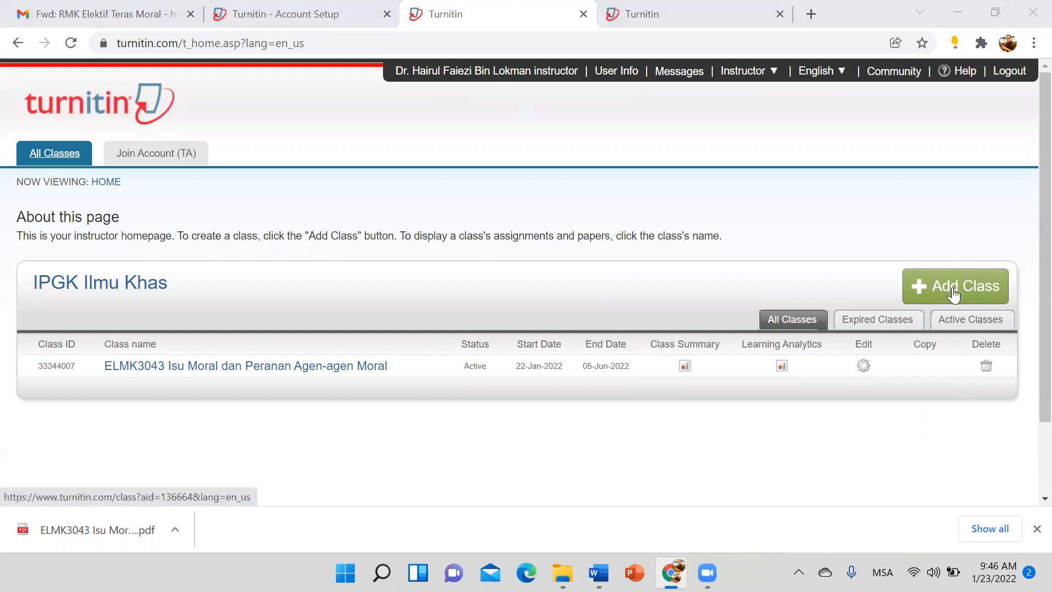
double_click(71, 367)
click(401, 462)
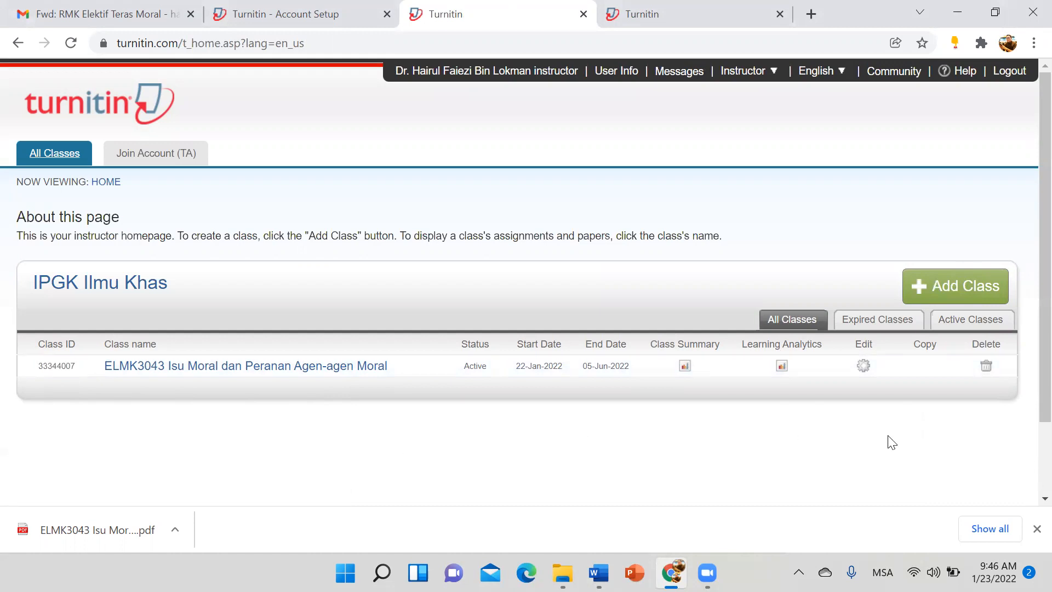
click(695, 10)
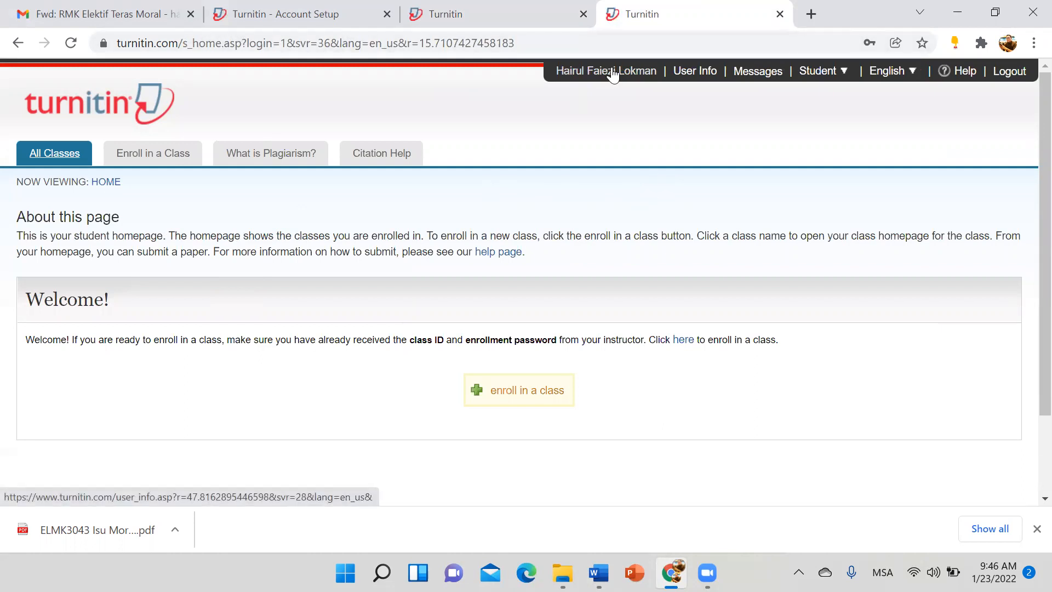
click(495, 397)
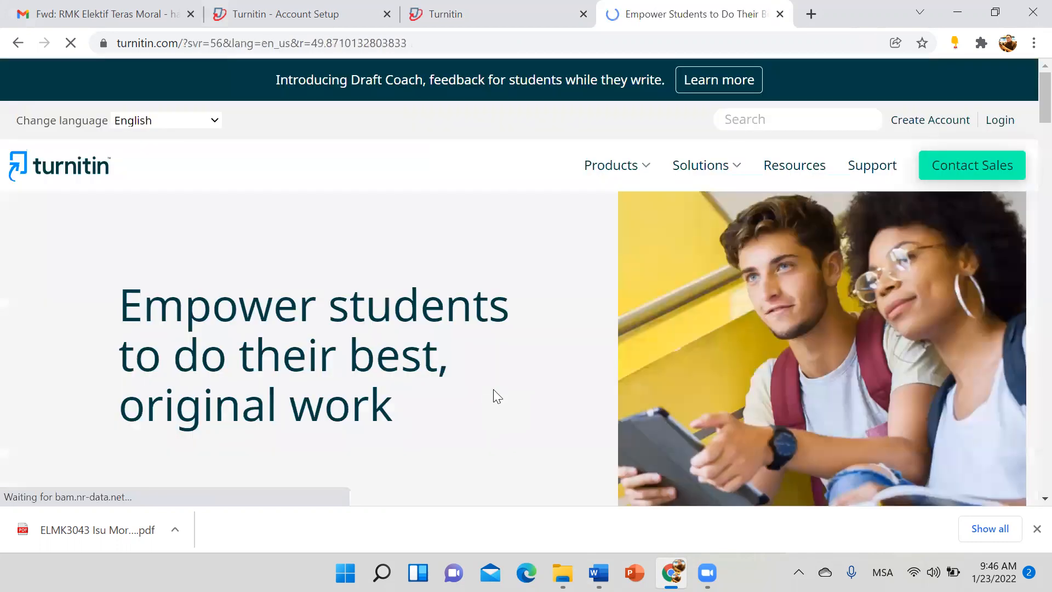
Step: Go to the Turnitin login page and fill in the student account's email address
click(1000, 120)
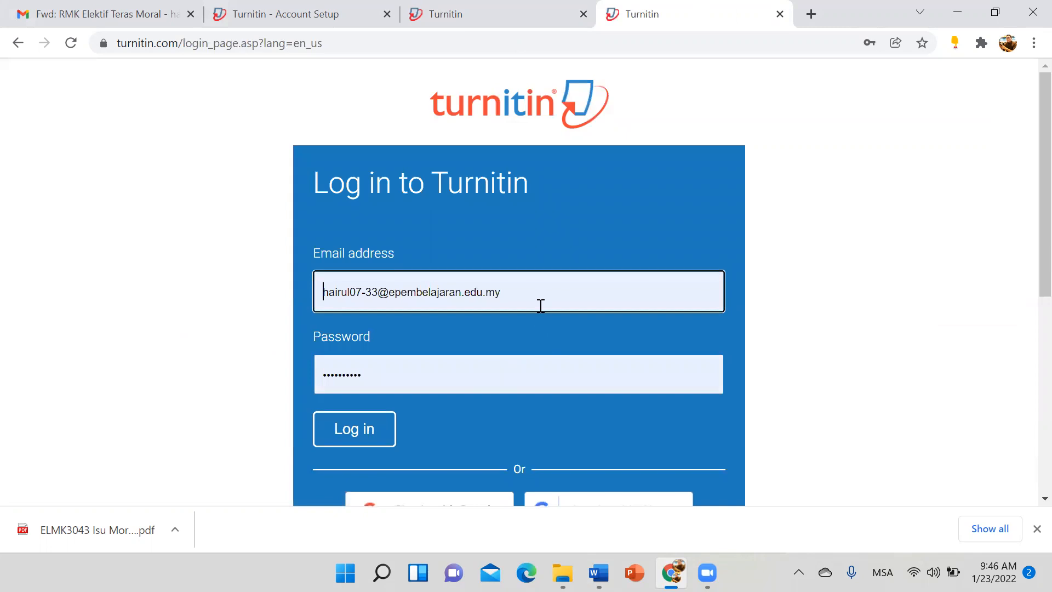
click(541, 305)
text(h)
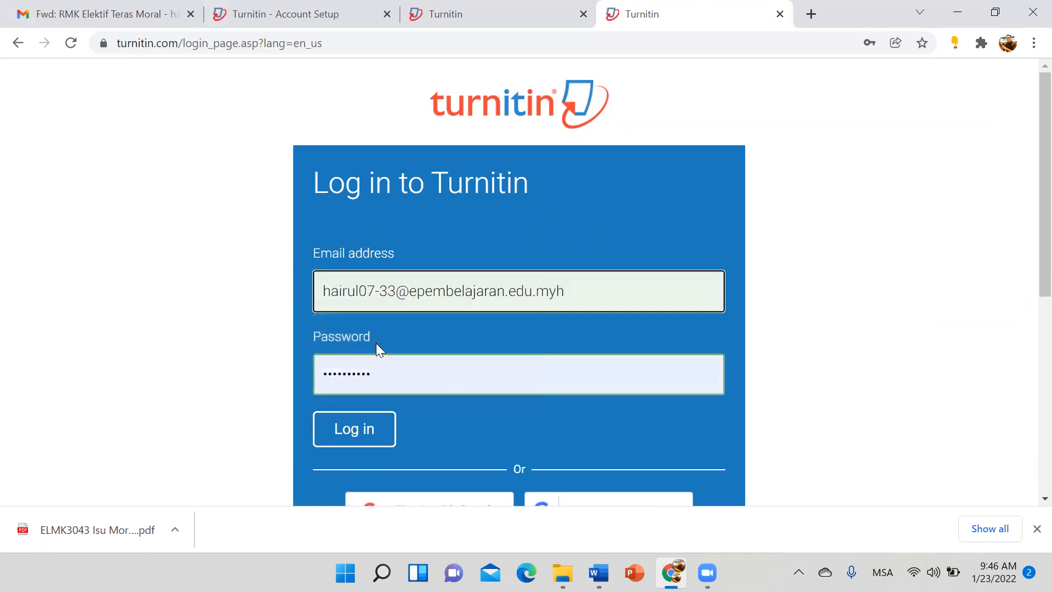
key(BackSpace)
key(BackSpace)
key(BackSpace)
key(BackSpace)
key(BackSpace)
key(BackSpace)
key(BackSpace)
key(BackSpace)
key(BackSpace)
key(BackSpace)
key(BackSpace)
key(BackSpace)
key(BackSpace)
key(BackSpace)
key(BackSpace)
key(BackSpace)
key(BackSpace)
key(BackSpace)
key(BackSpace)
key(BackSpace)
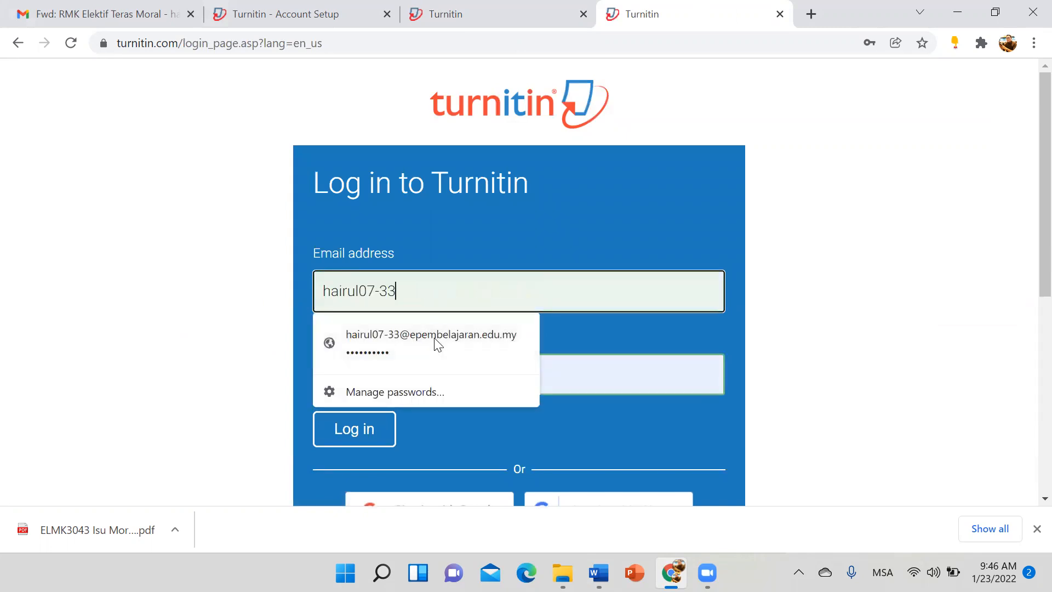
click(435, 342)
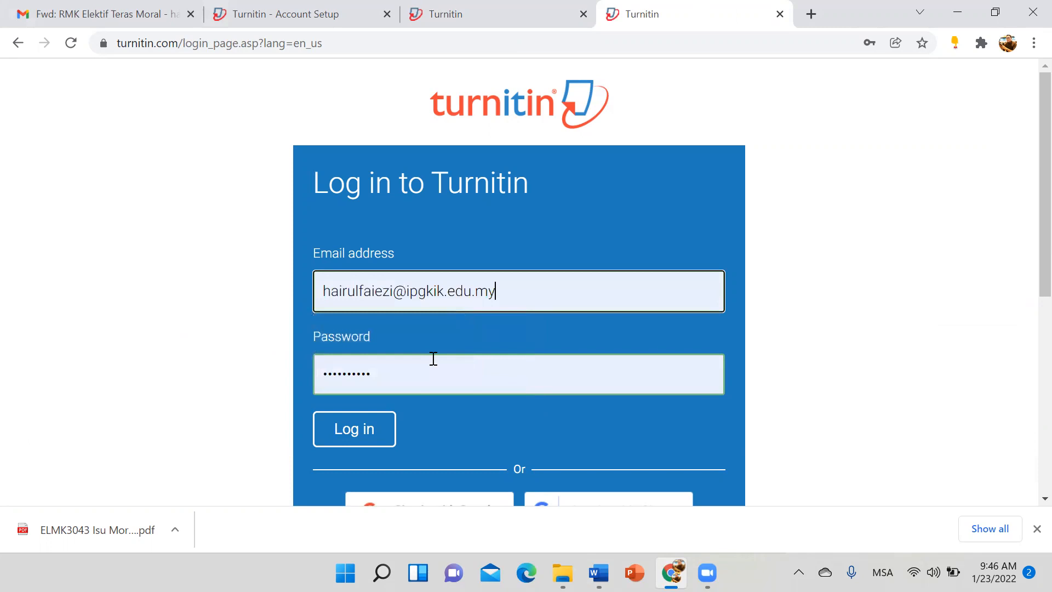
Step: Enter the student password, log in without saving it, and bring up the Enroll in a class form
click(426, 367)
text(********)
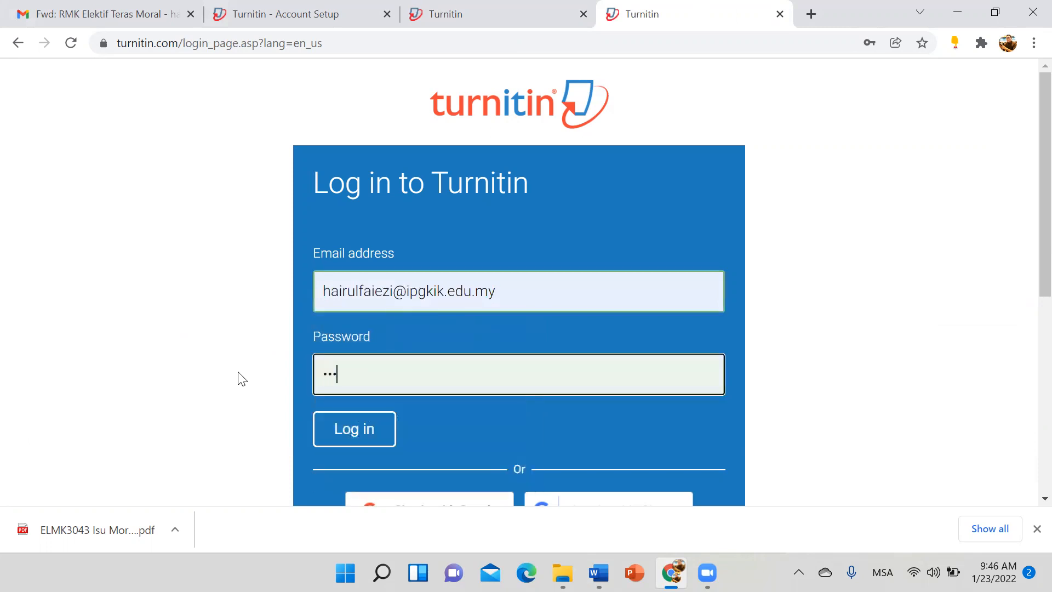
text(**)
click(359, 429)
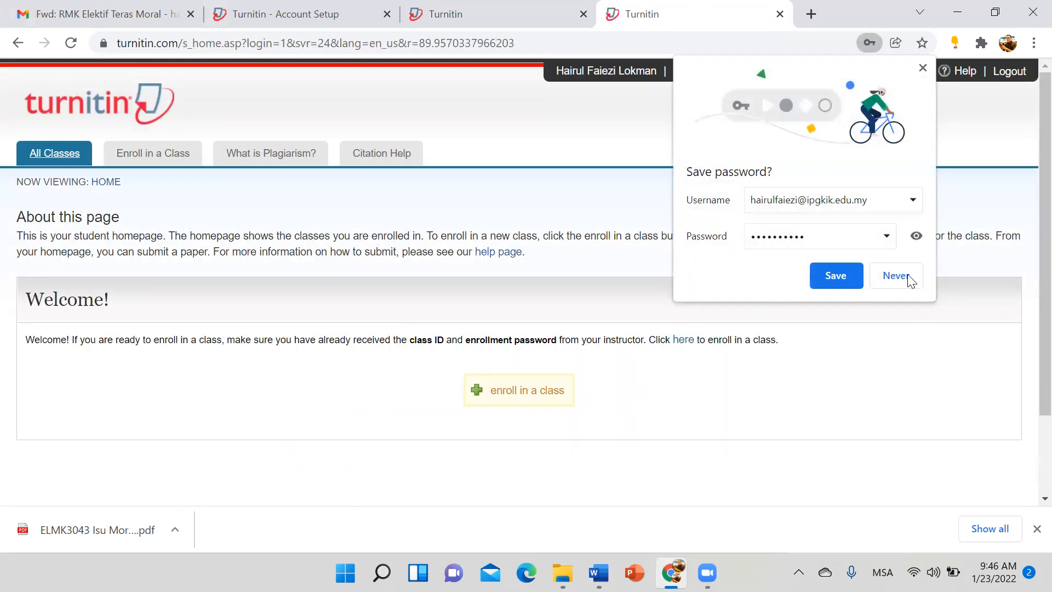
click(907, 277)
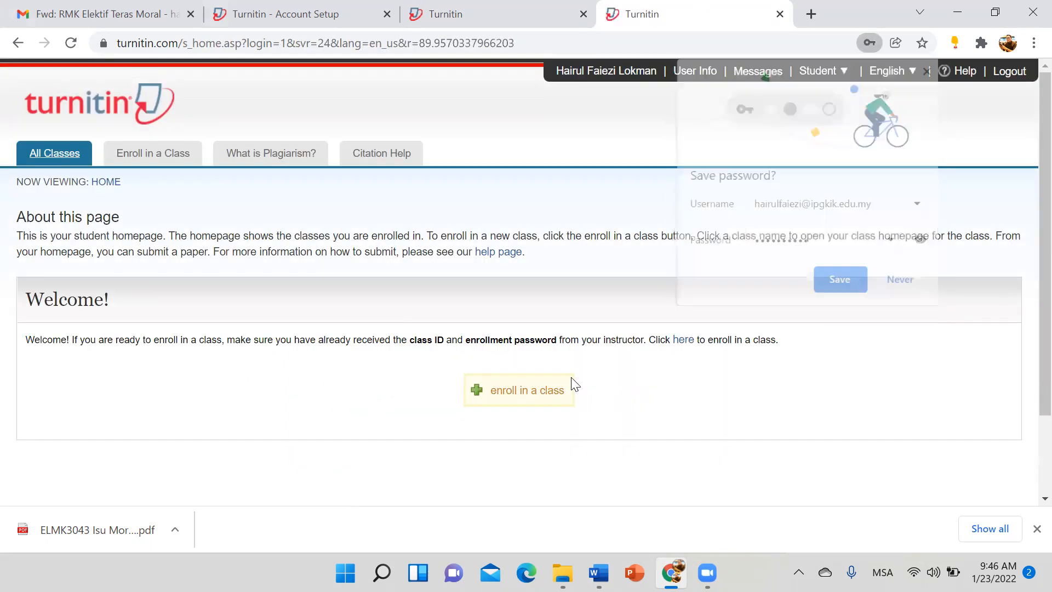
click(521, 404)
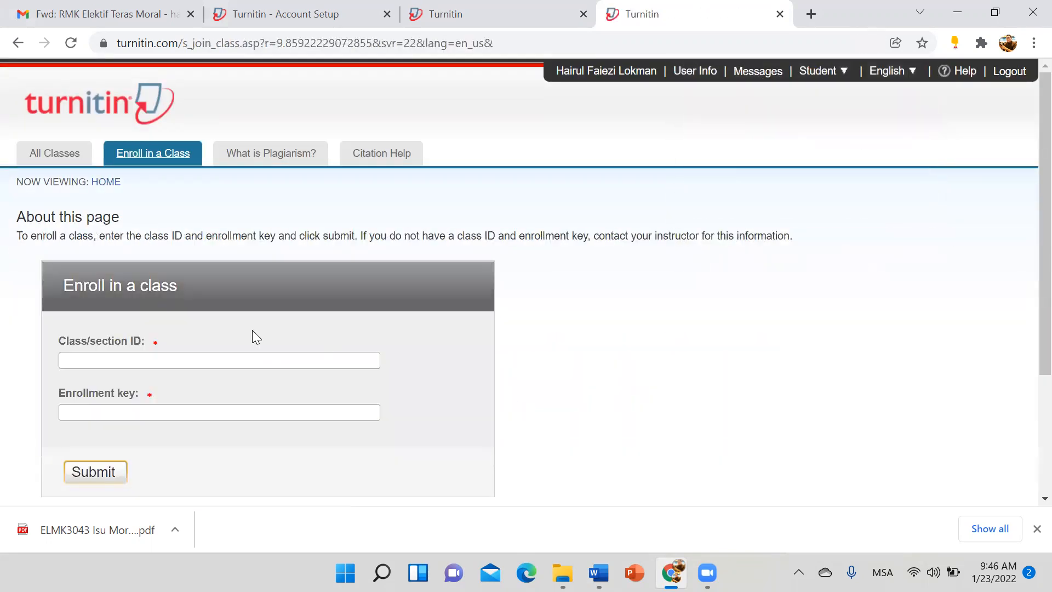
scroll(173, 215, down, 3)
click(175, 196)
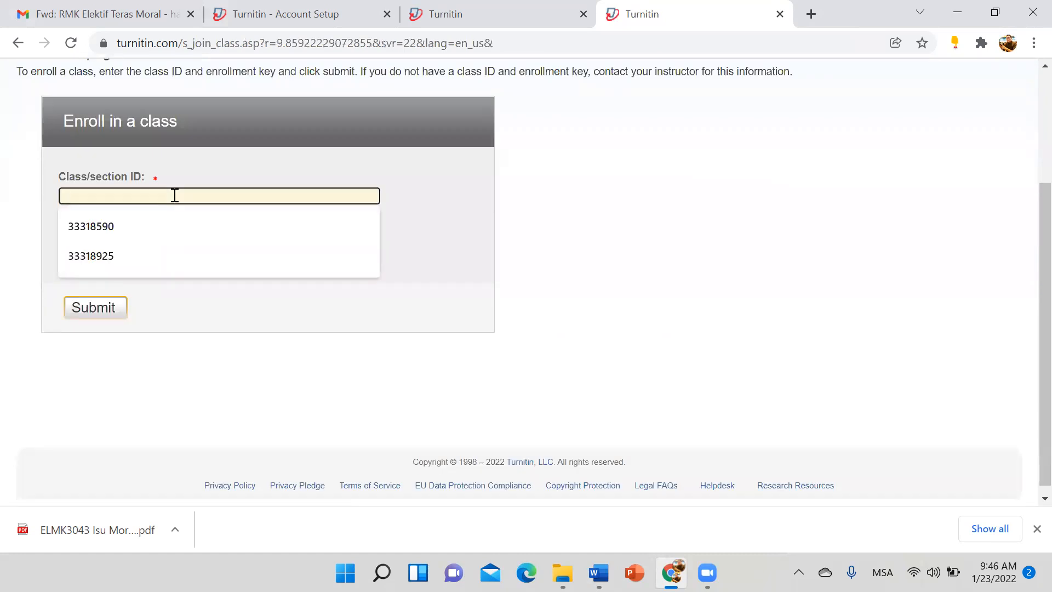
mouse_move(599, 573)
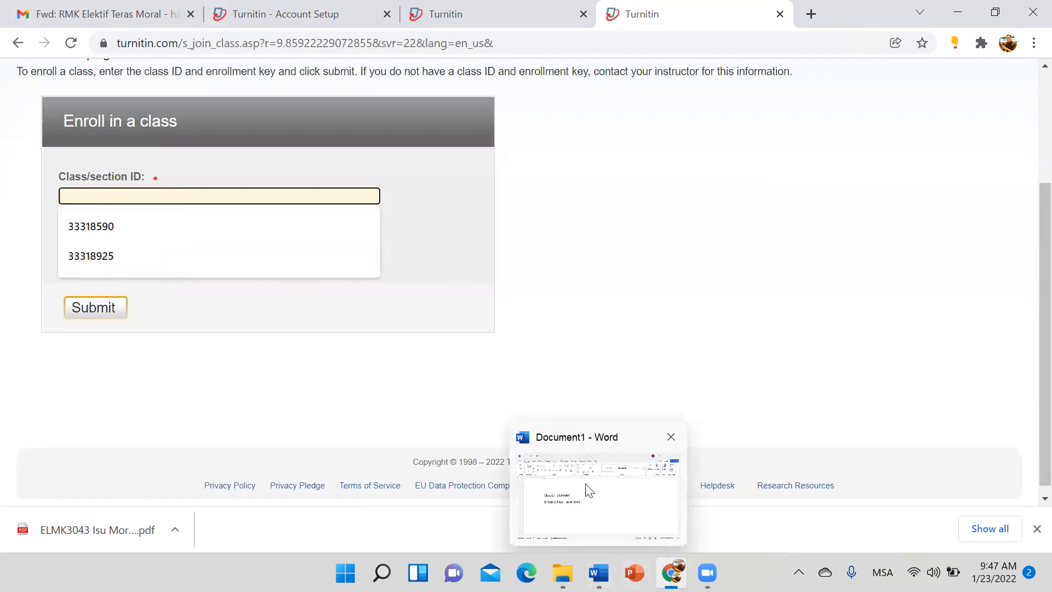
click(589, 489)
drag(345, 272, 267, 271)
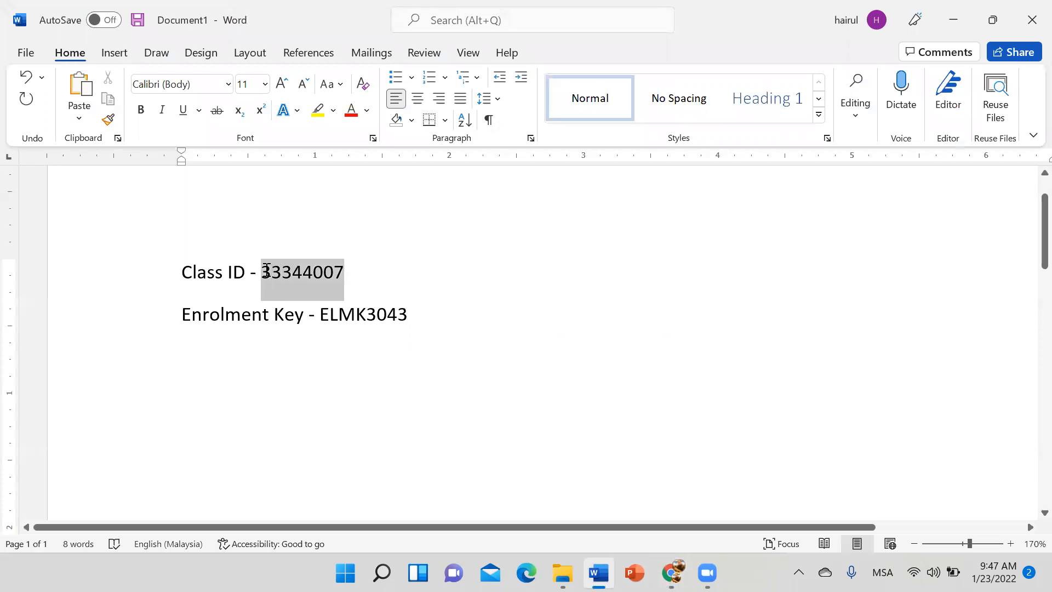
right_click(271, 274)
click(343, 293)
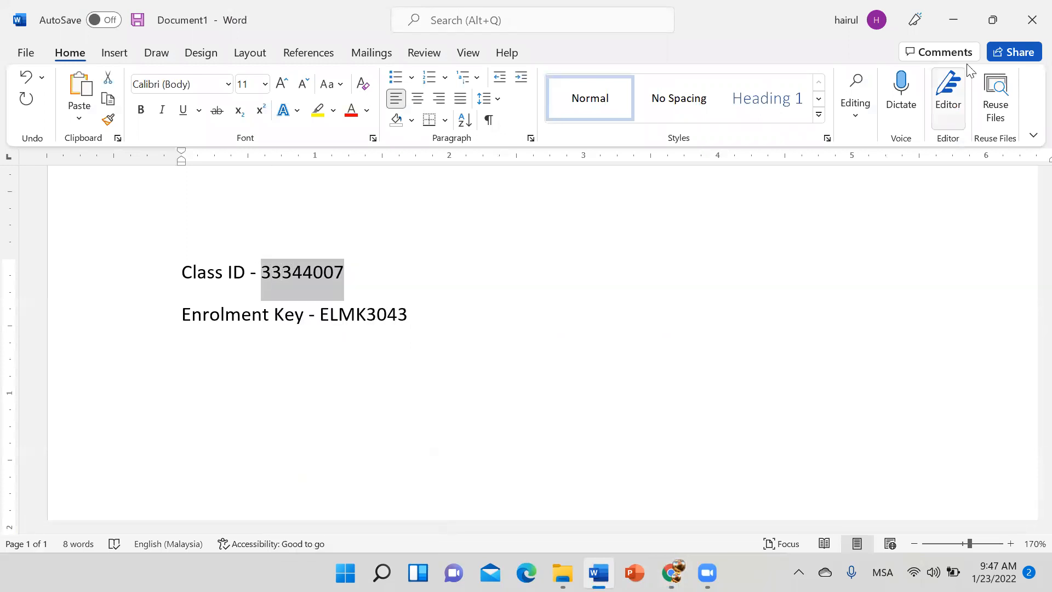
click(954, 20)
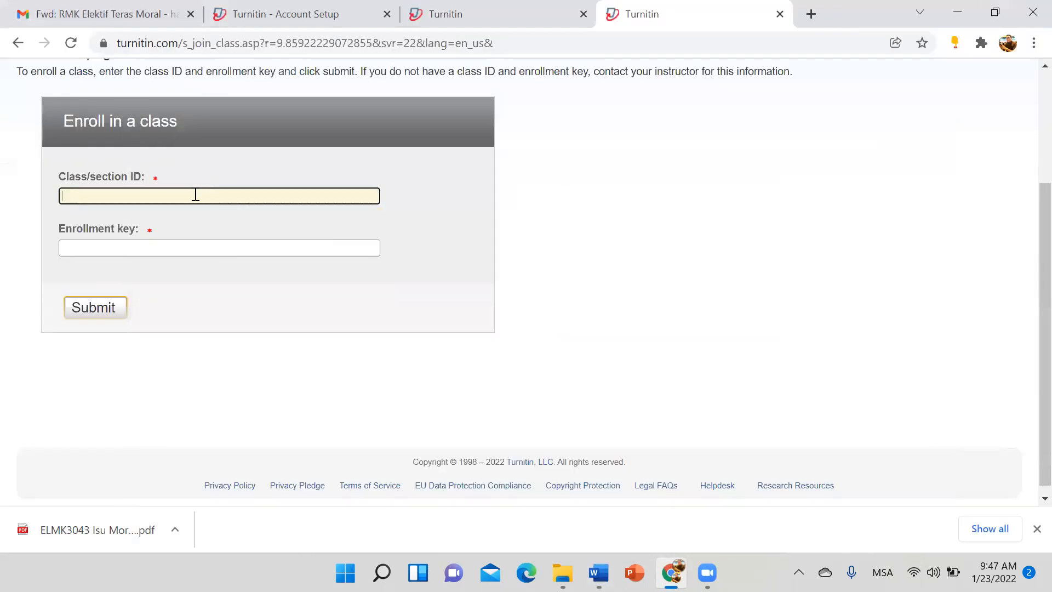
right_click(195, 194)
click(246, 327)
Step: Fill in the enrolment key from suggestions and submit the enrolment
click(184, 249)
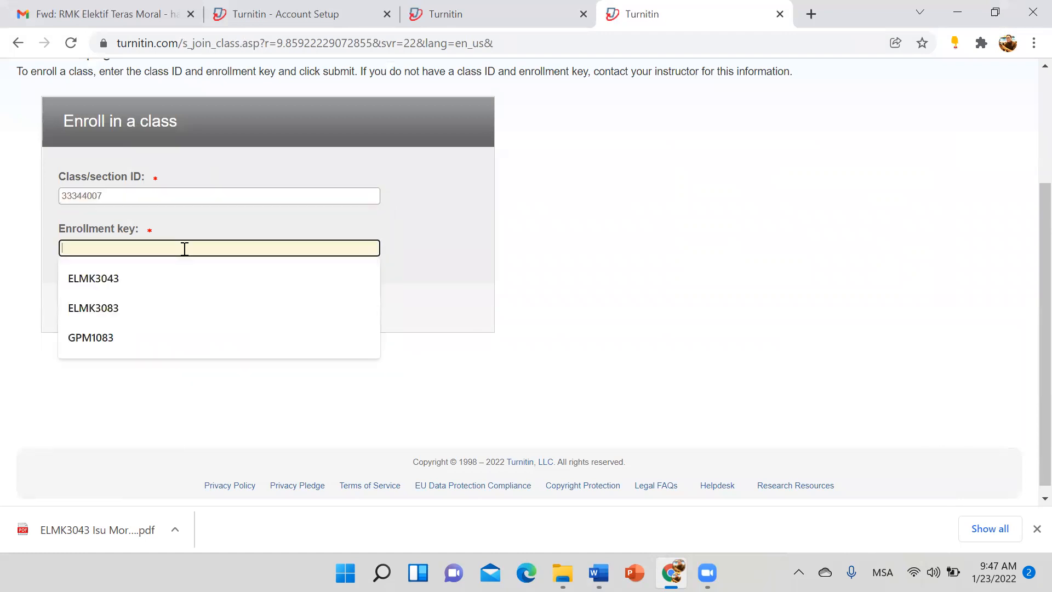
click(166, 282)
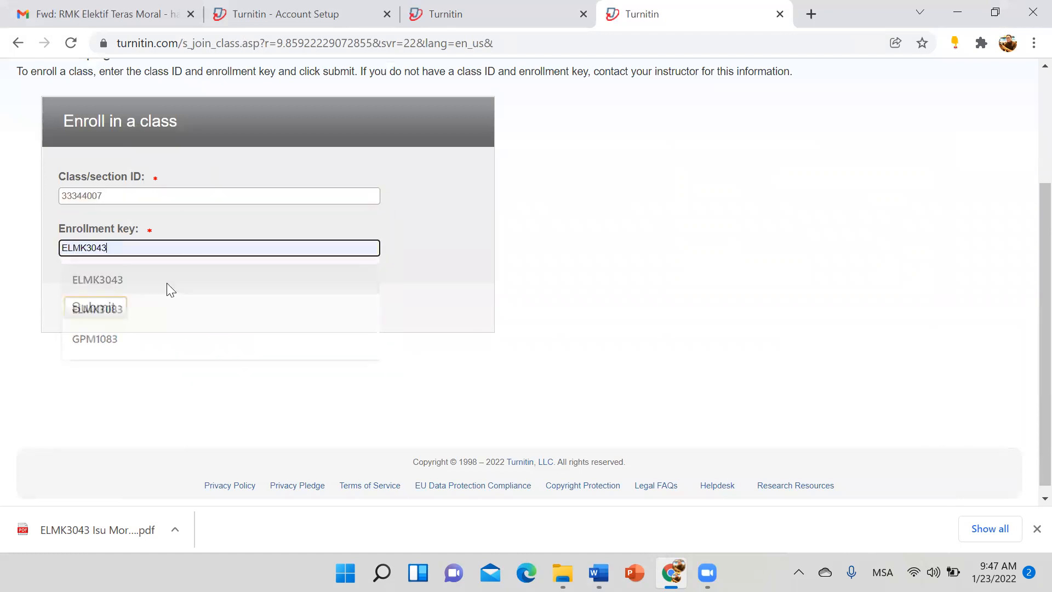
click(96, 308)
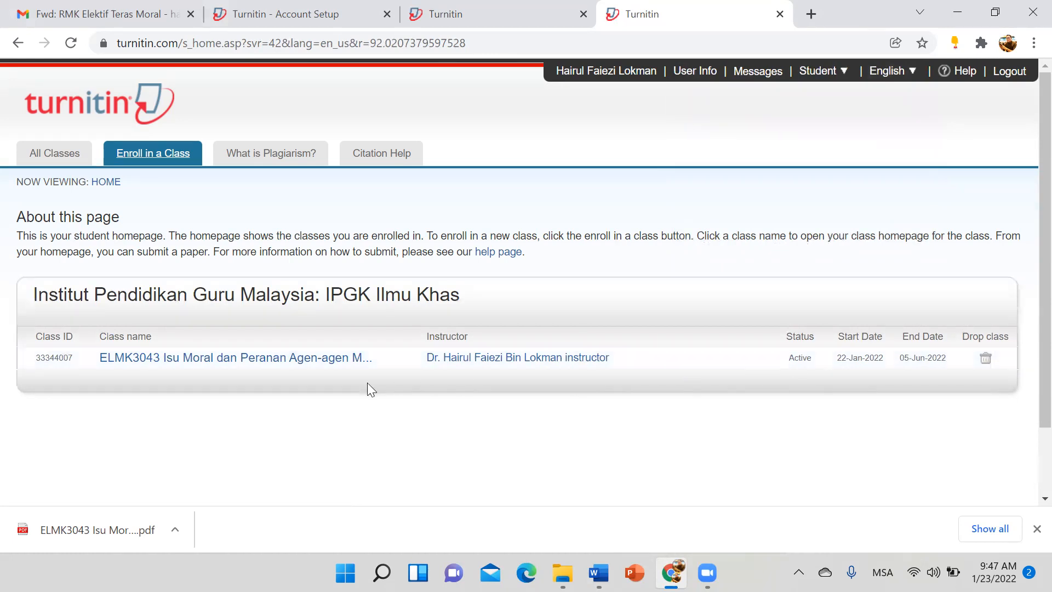
click(499, 10)
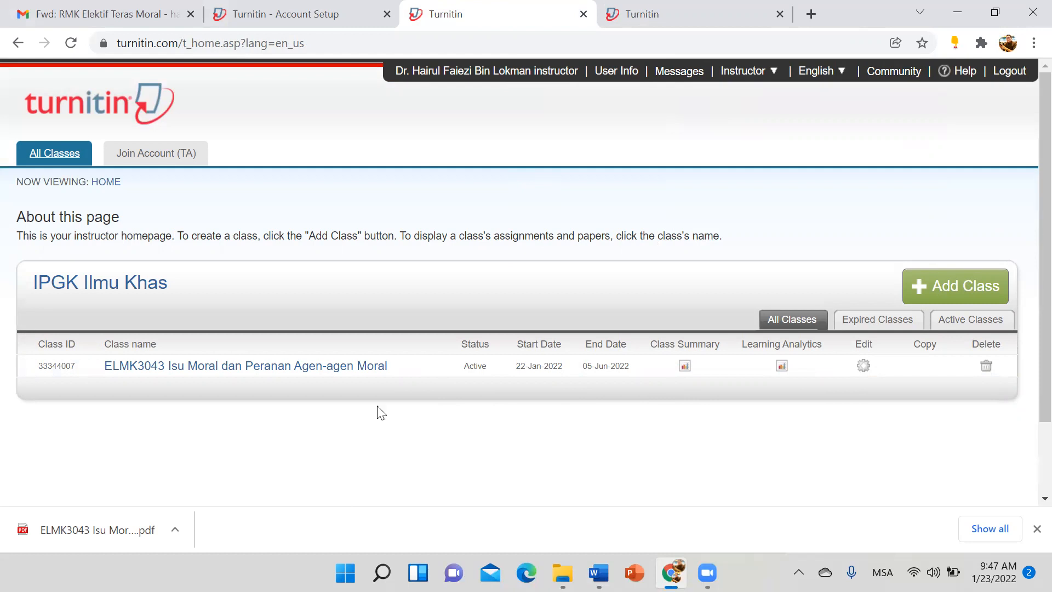
click(315, 365)
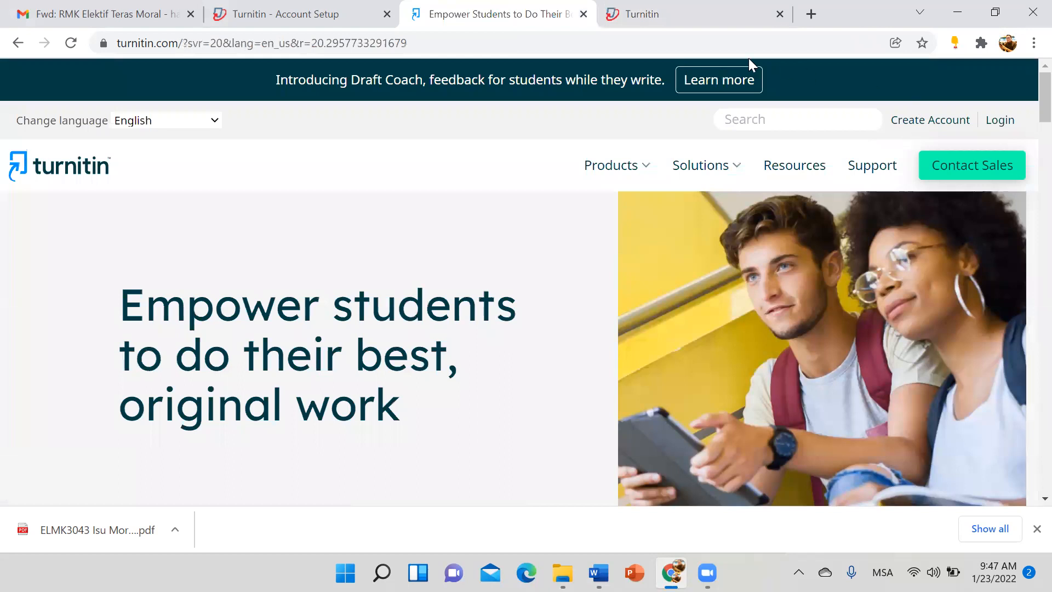
click(1002, 123)
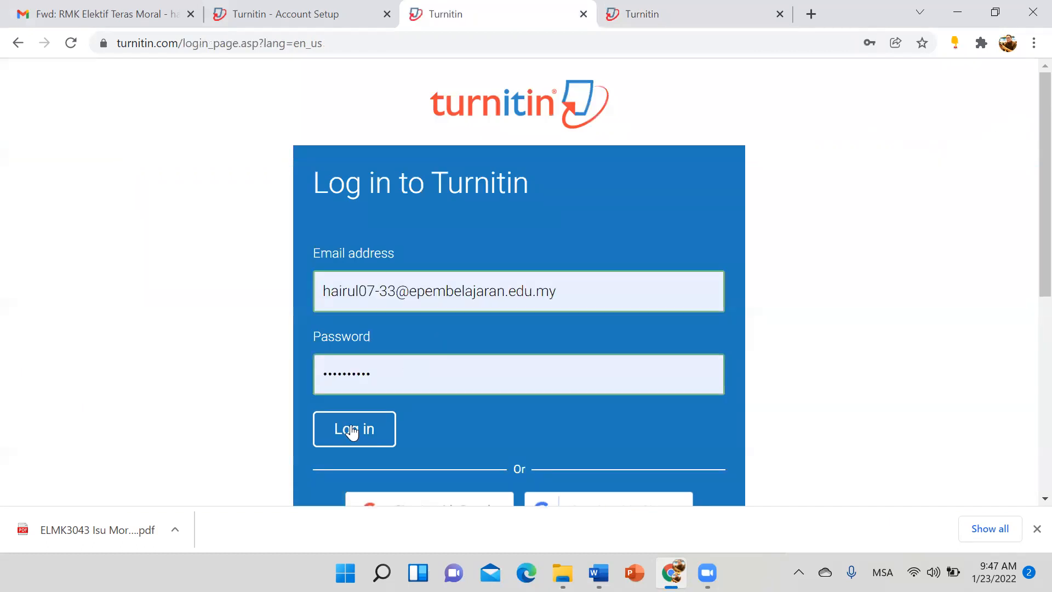
click(353, 430)
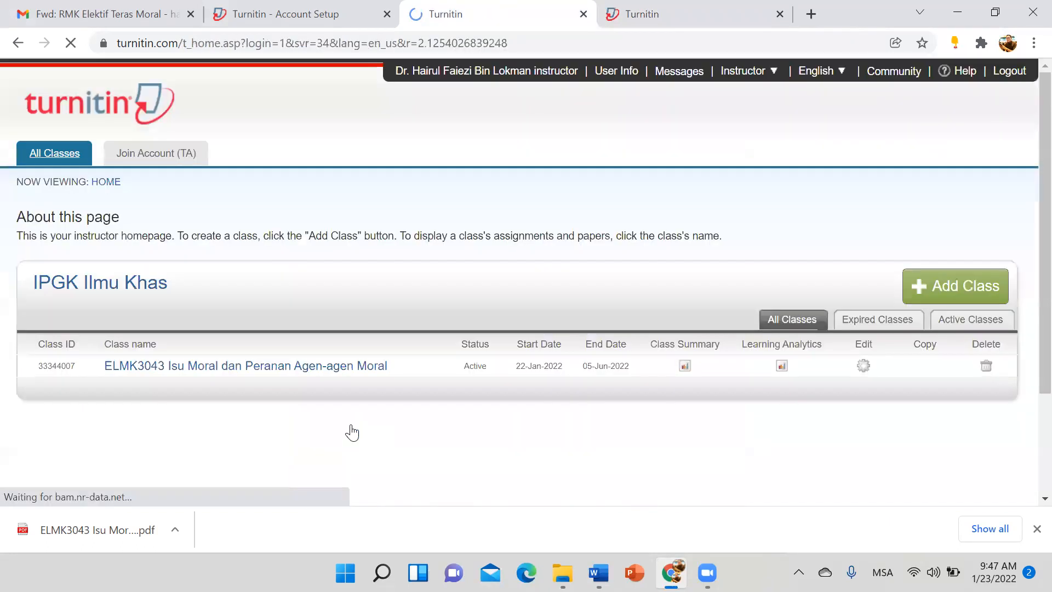
click(261, 366)
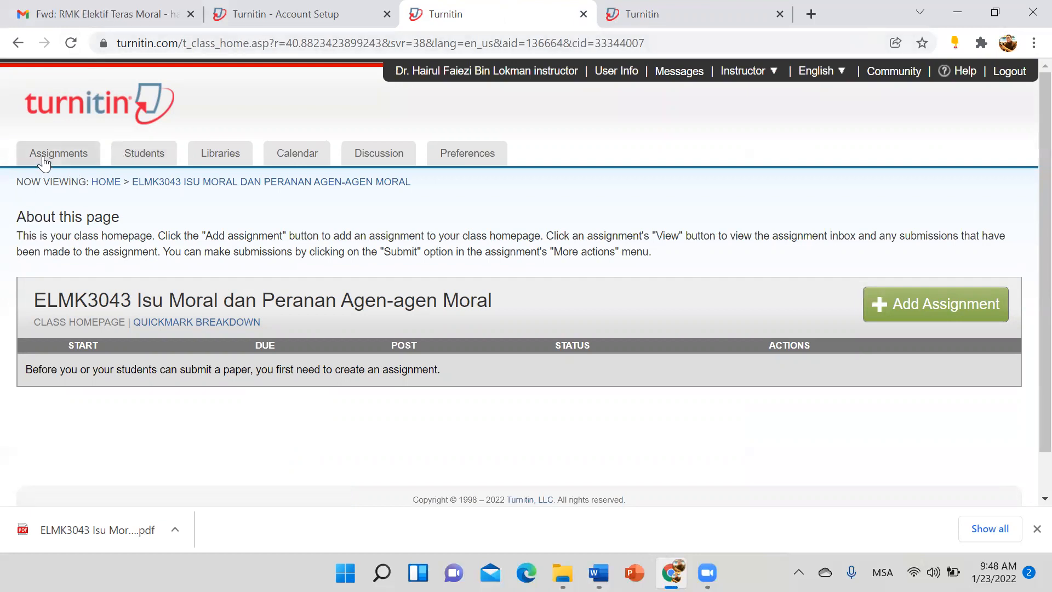
click(516, 72)
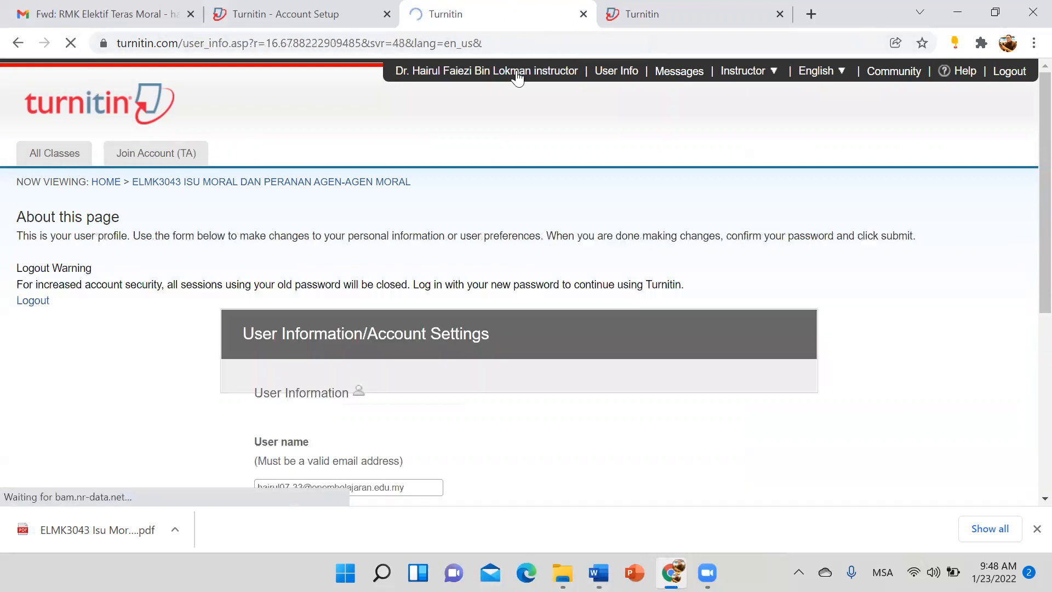
click(35, 147)
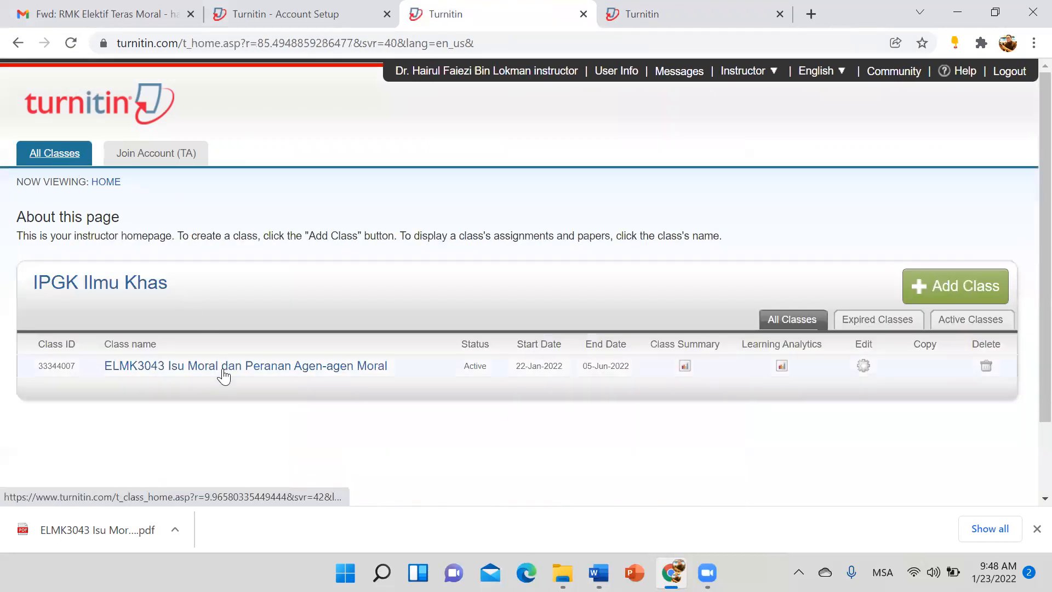
click(223, 368)
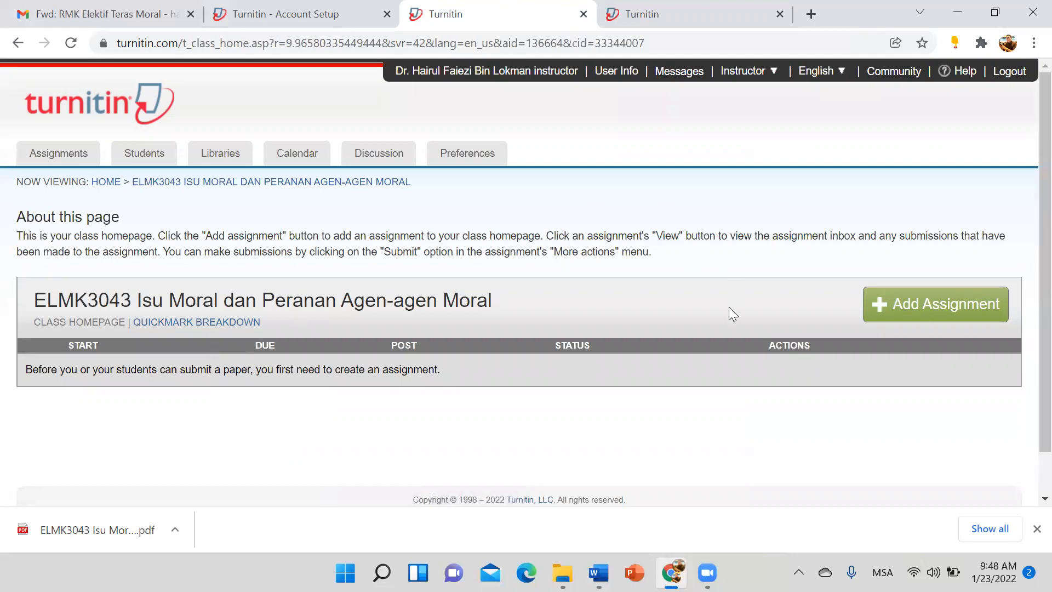
Step: Add a new assignment titled 'Tugasan 1' with its due date set to 28 February 2022
click(880, 309)
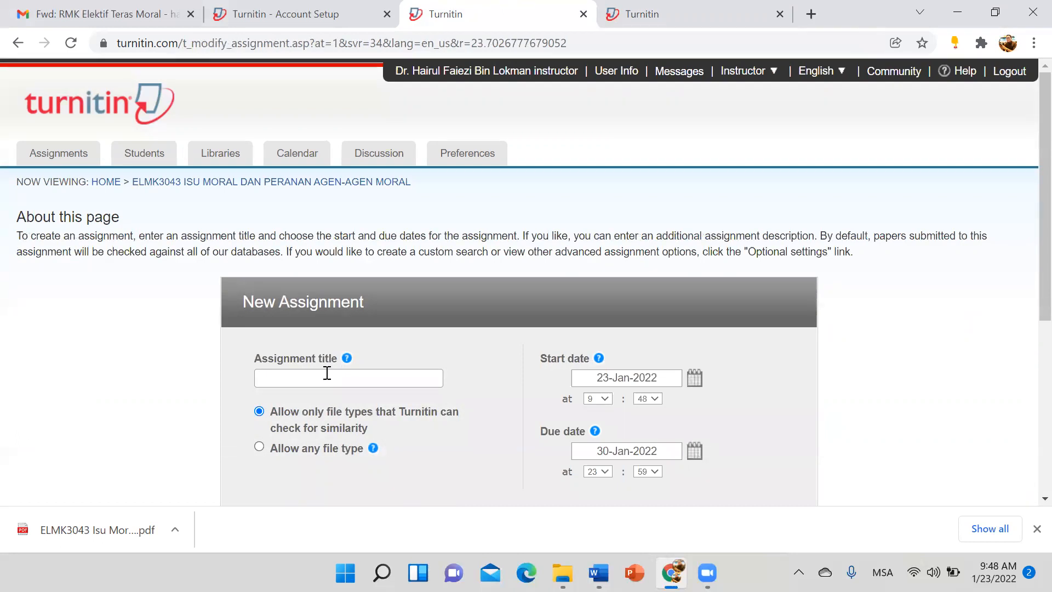
click(329, 377)
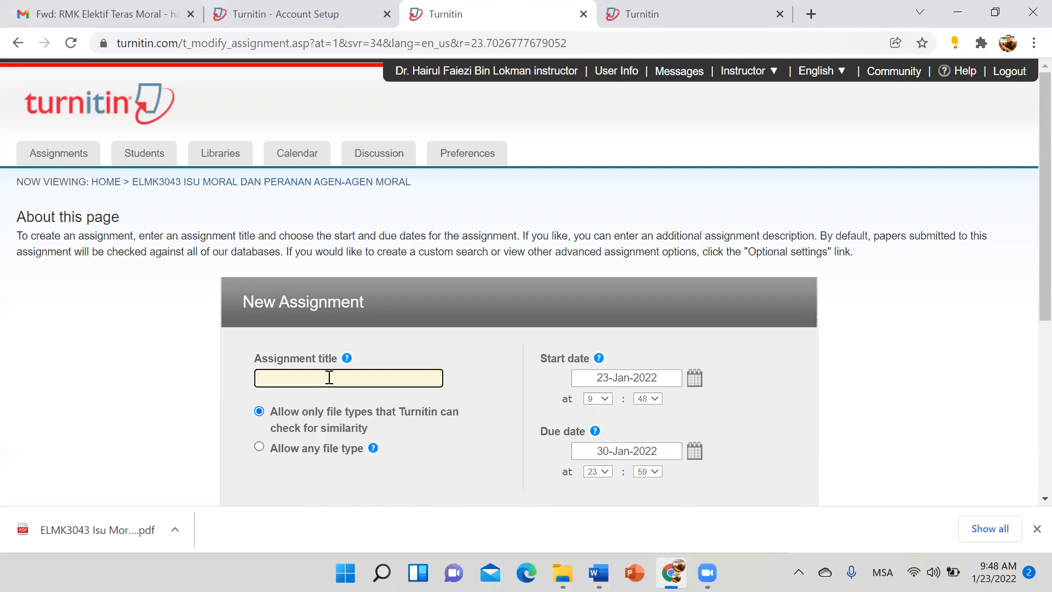
text(Tugasan 1)
scroll(420, 363, down, 3)
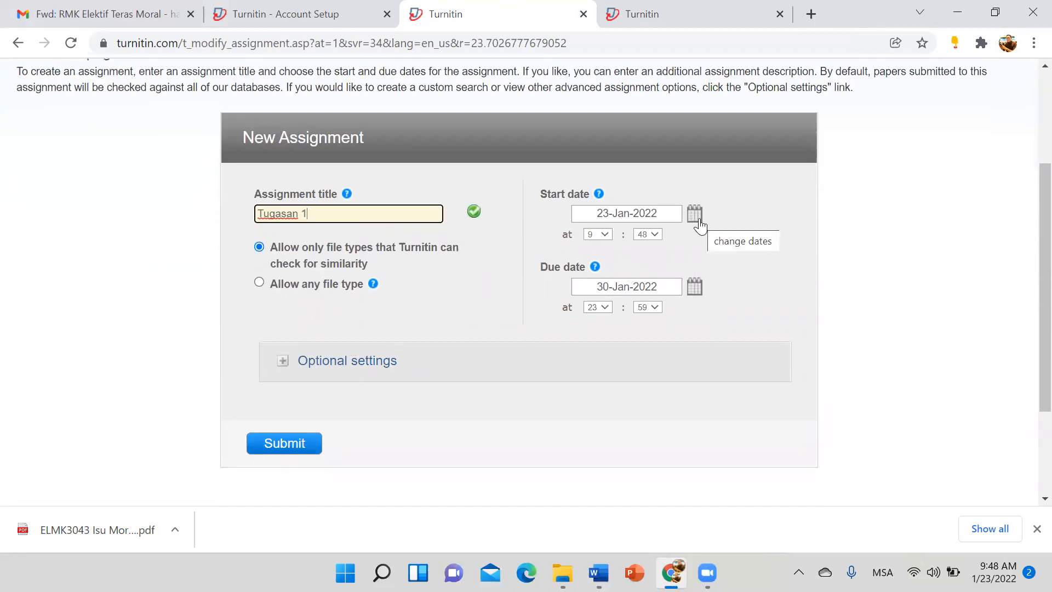
click(695, 286)
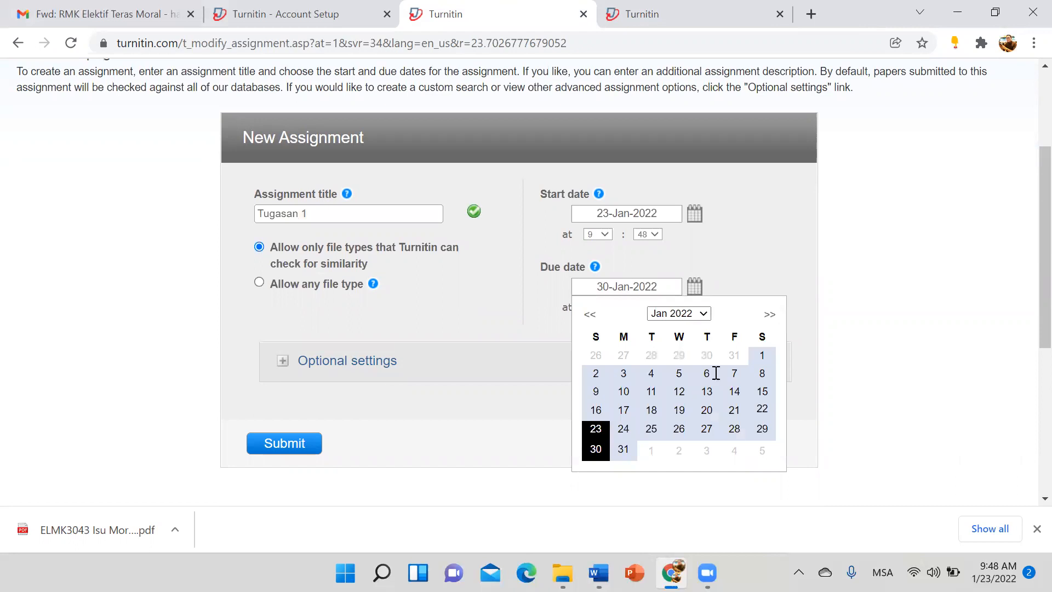
click(770, 314)
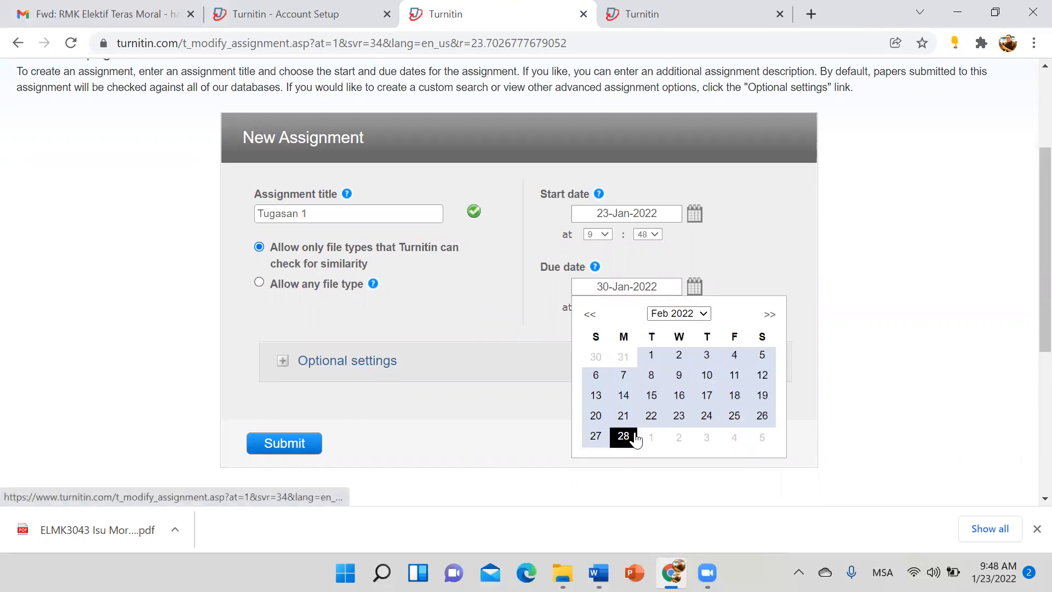
click(623, 436)
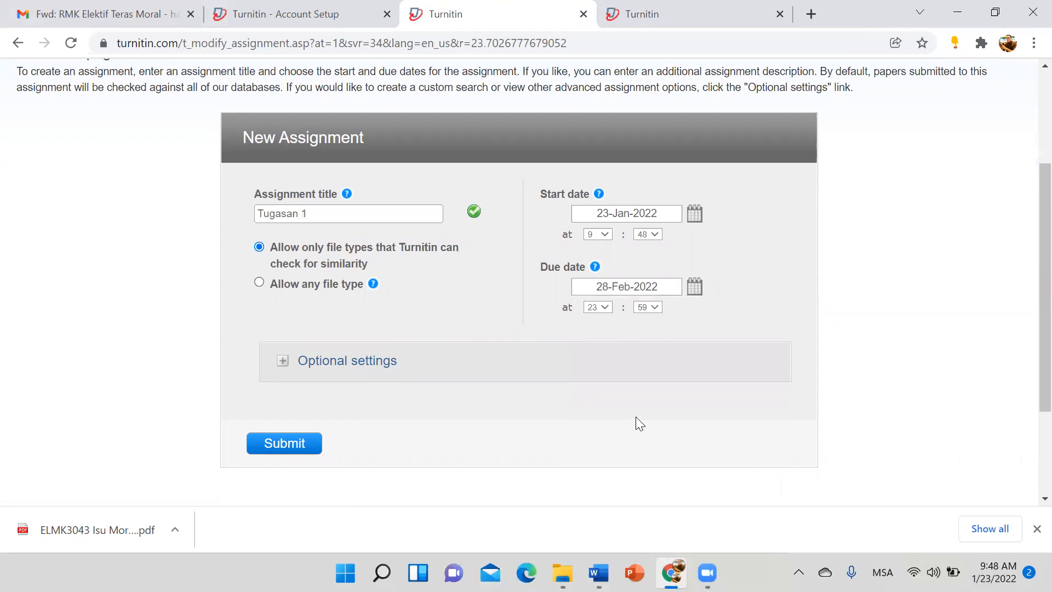
Step: In the optional settings, add the special instruction 'Sila muat naik tugasan anda....' and review the Similarity Report options
click(373, 363)
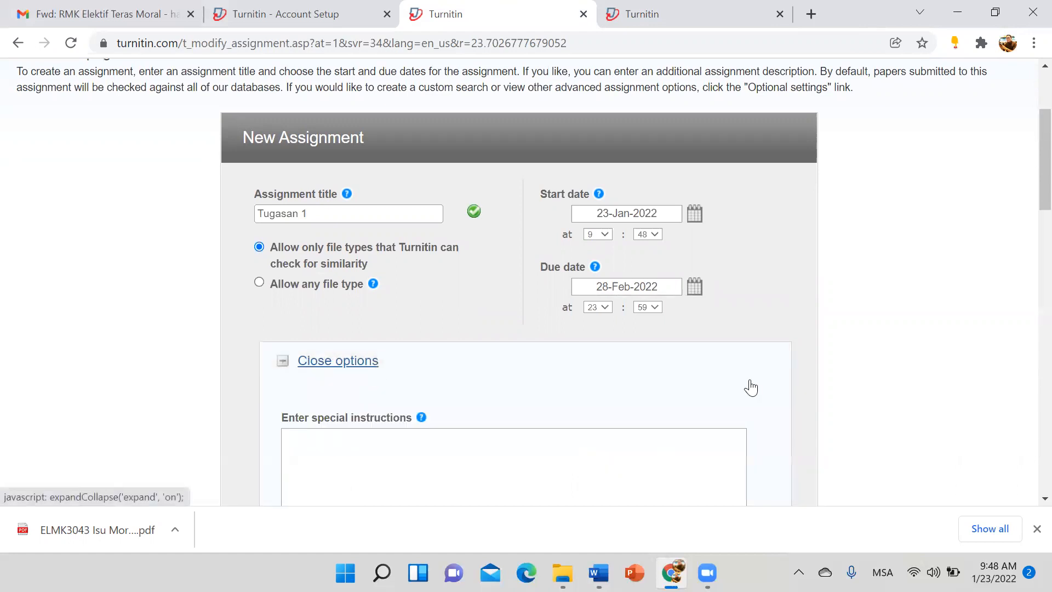
scroll(750, 387, down, 3)
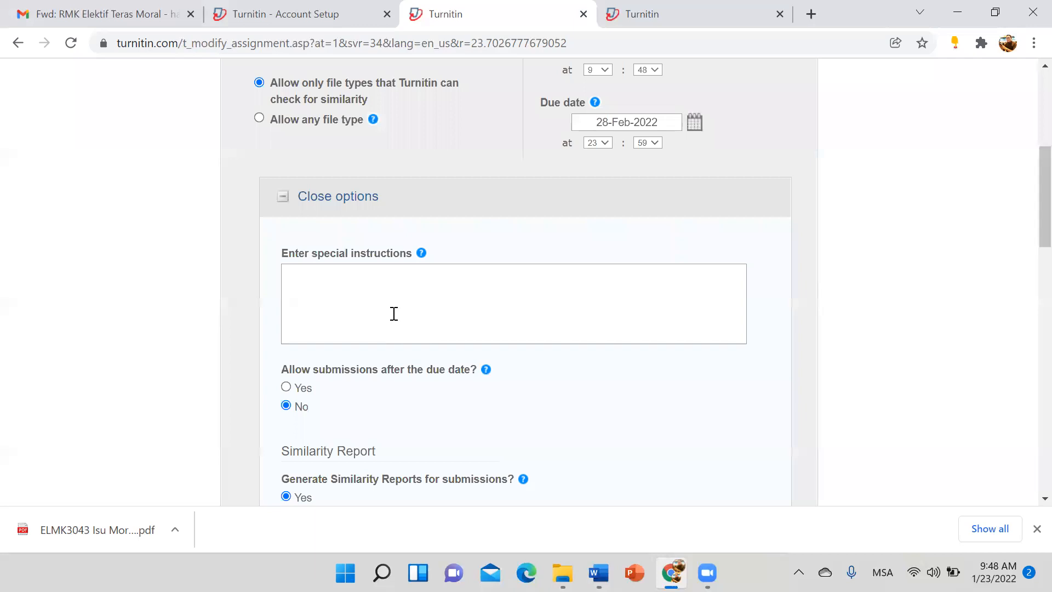
click(374, 289)
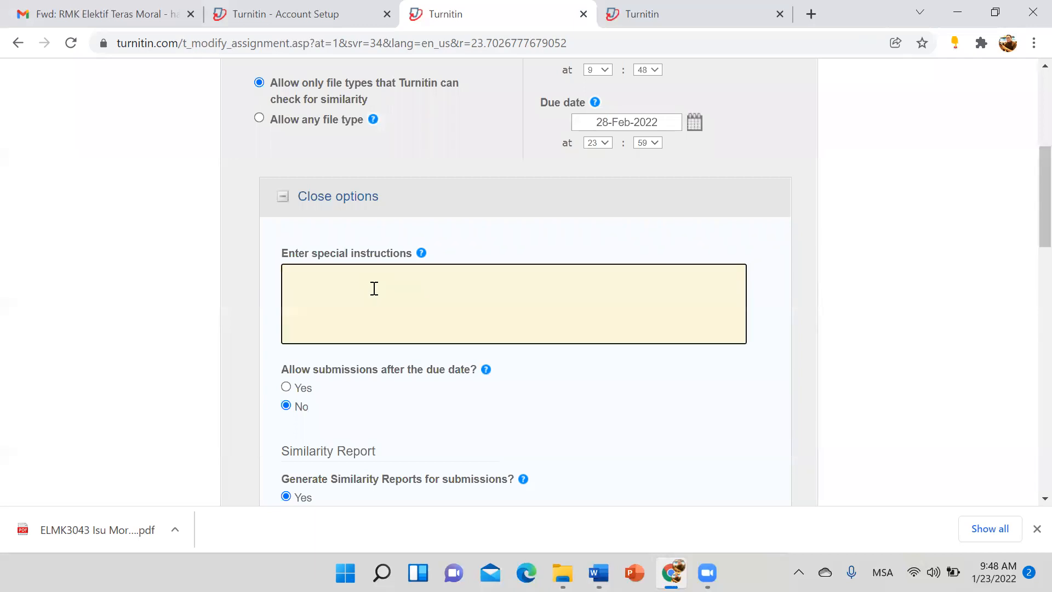
text(Sila muat naik tugasan anda....)
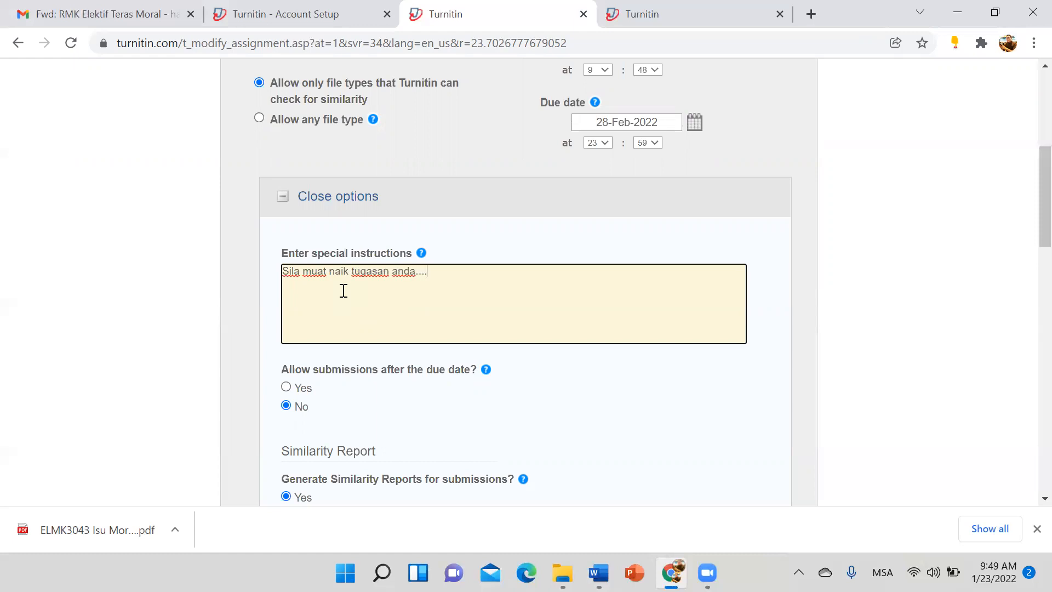
scroll(343, 290, down, 2)
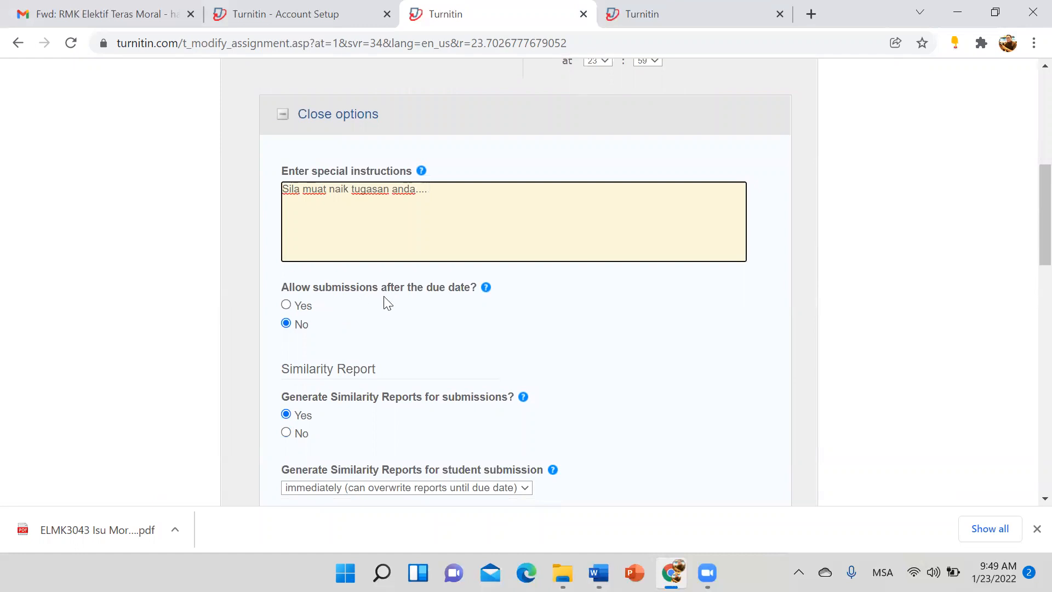
scroll(298, 333, down, 2)
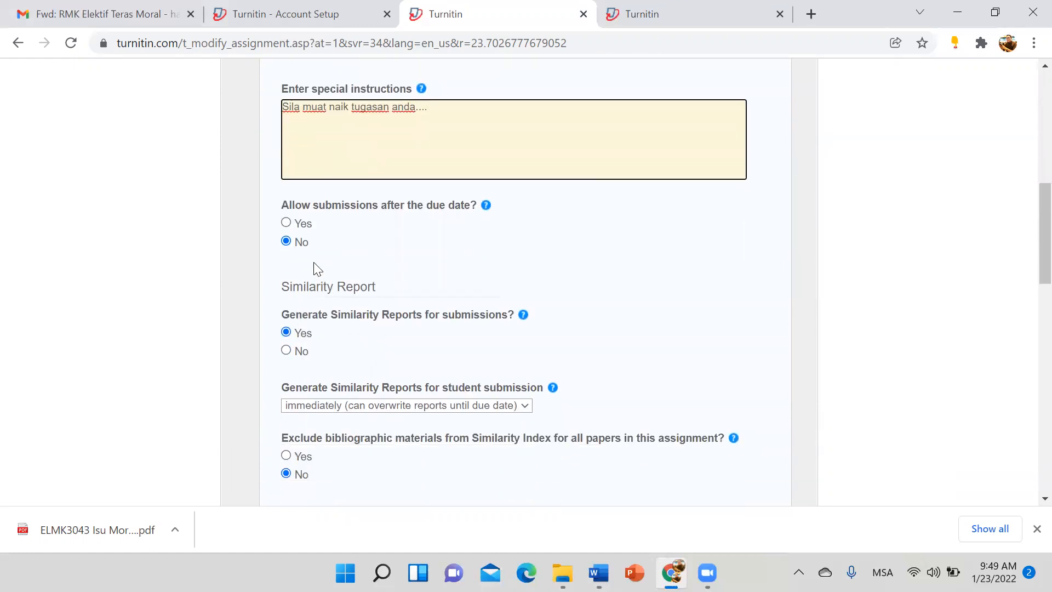
scroll(312, 353, down, 2)
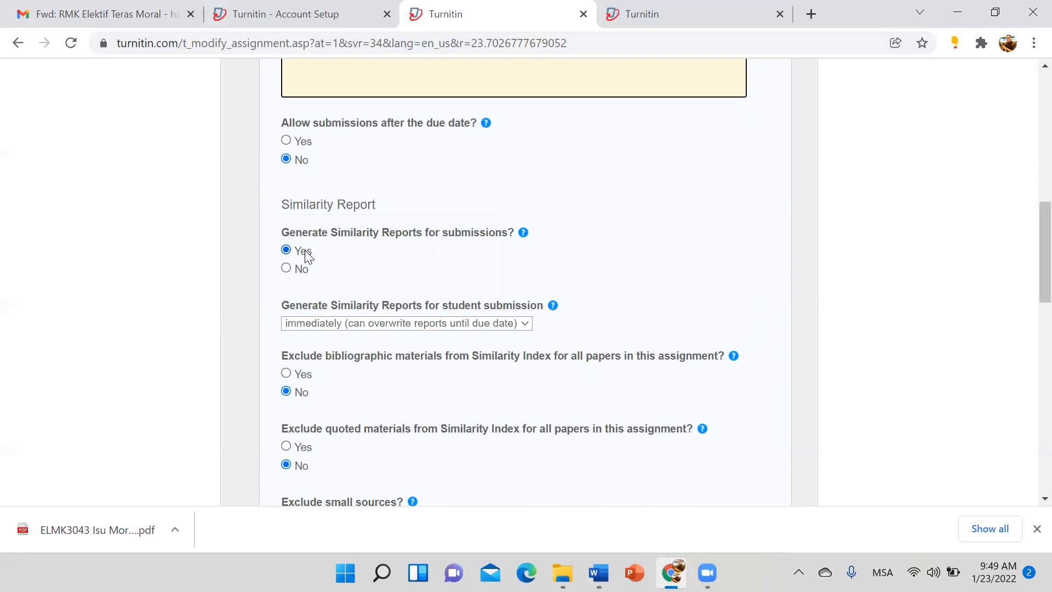
scroll(327, 258, down, 3)
scroll(338, 207, up, 1)
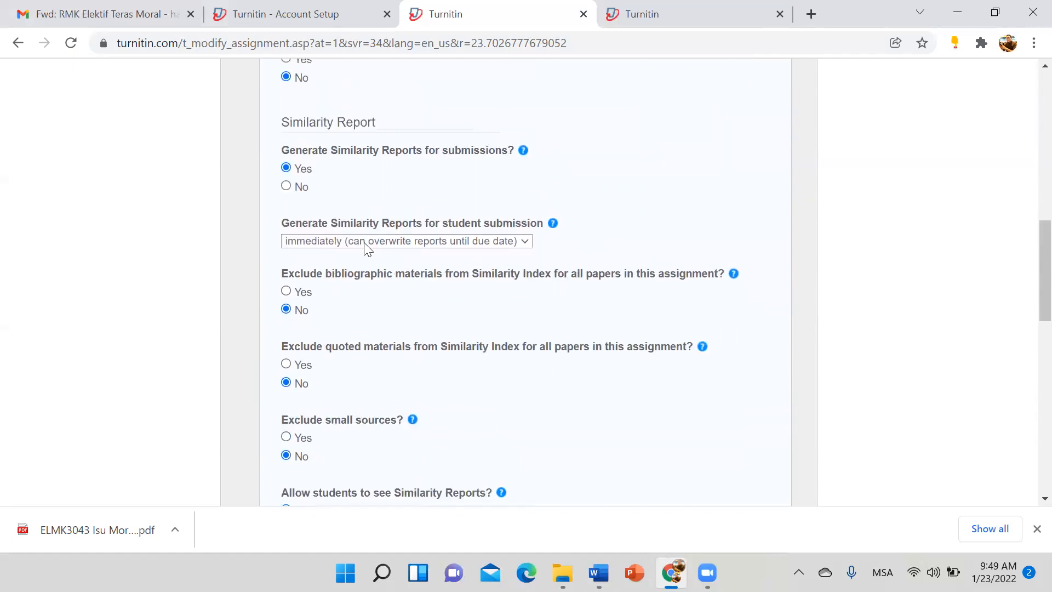
click(525, 241)
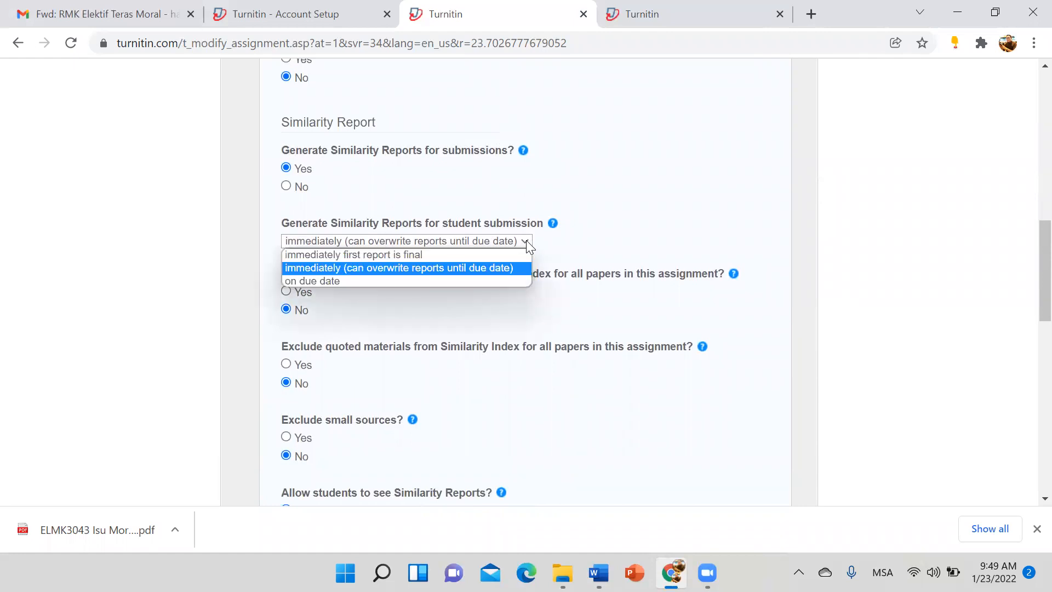
click(356, 268)
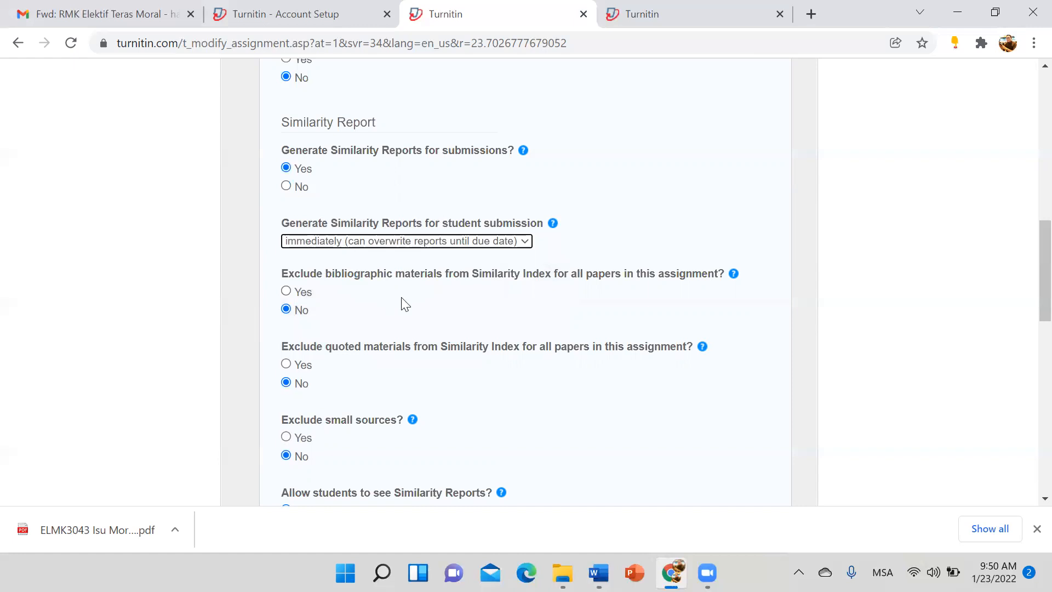
scroll(386, 301, down, 1)
scroll(384, 284, up, 1)
scroll(305, 315, down, 1)
scroll(305, 316, down, 1)
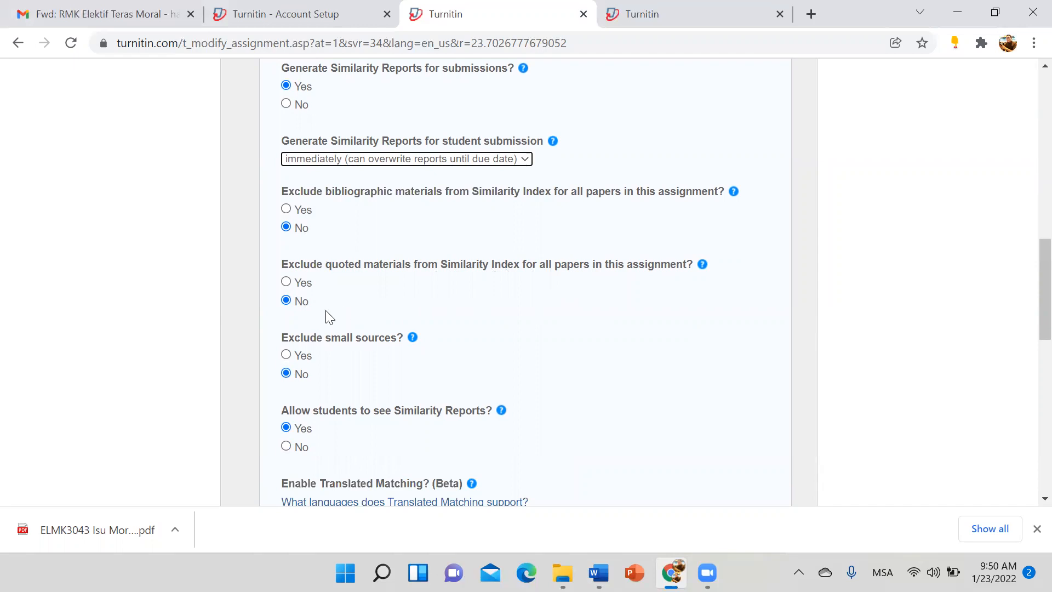
scroll(328, 316, down, 2)
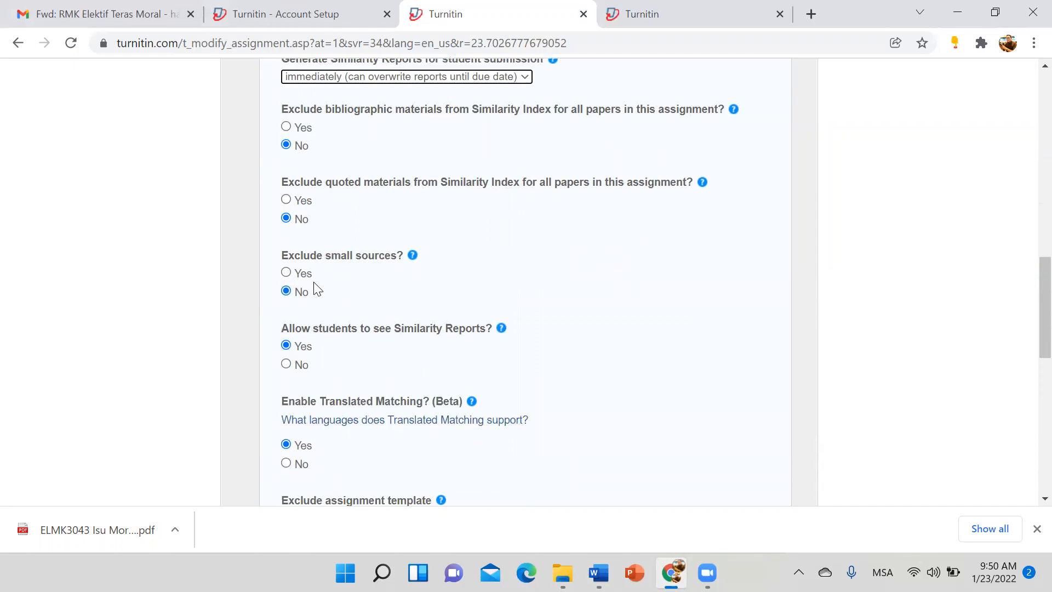
scroll(316, 290, down, 4)
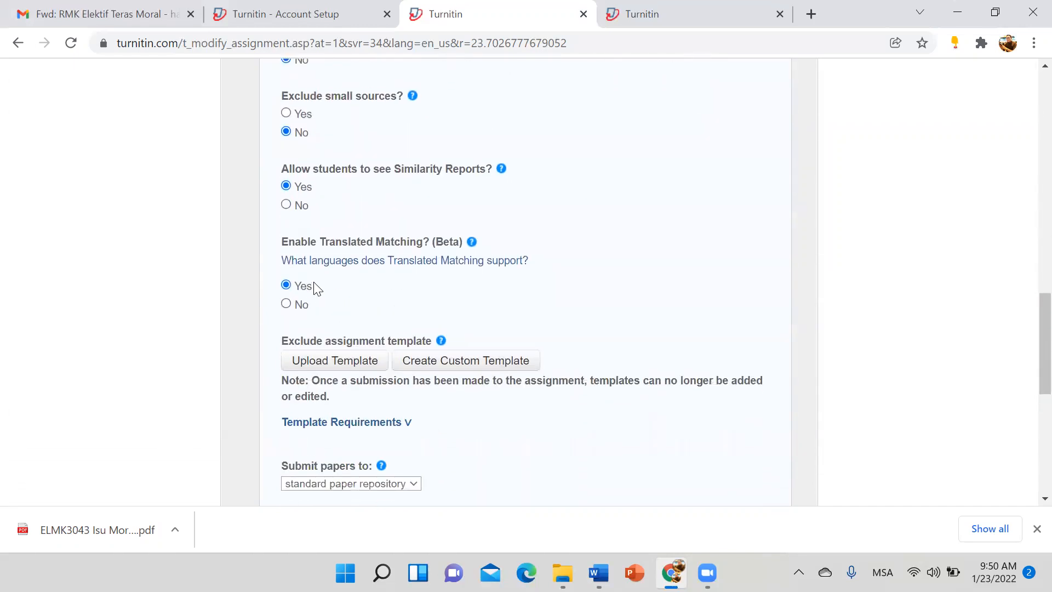
scroll(317, 290, up, 4)
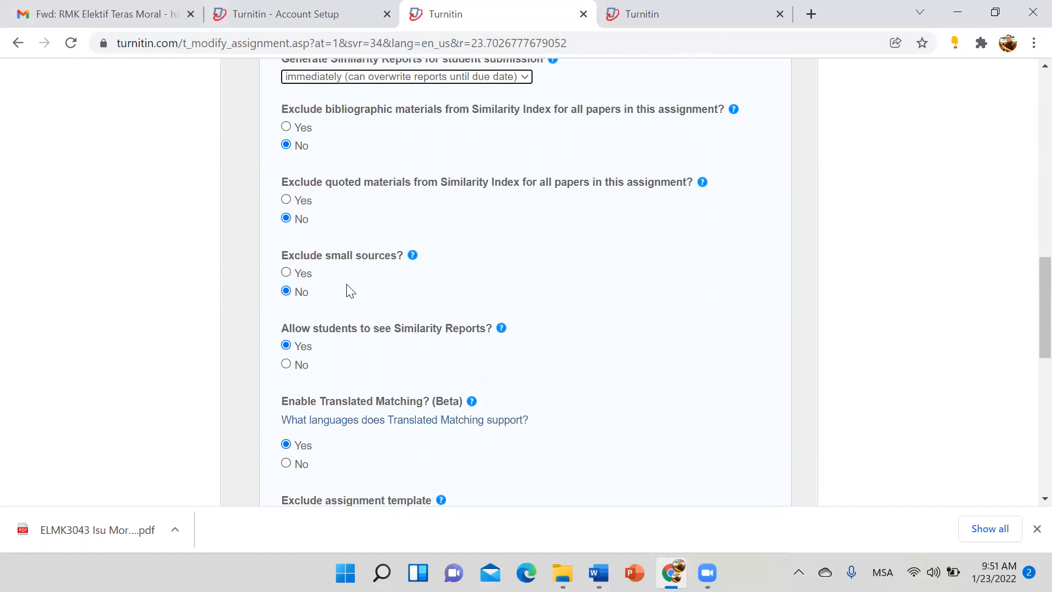
scroll(349, 290, down, 2)
scroll(332, 245, up, 1)
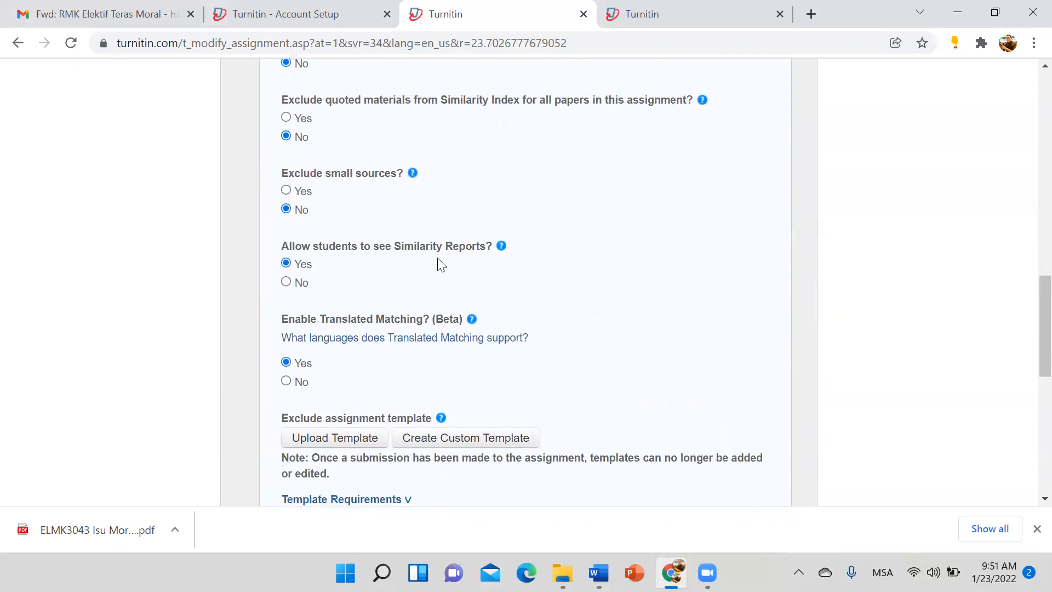
scroll(334, 277, down, 1)
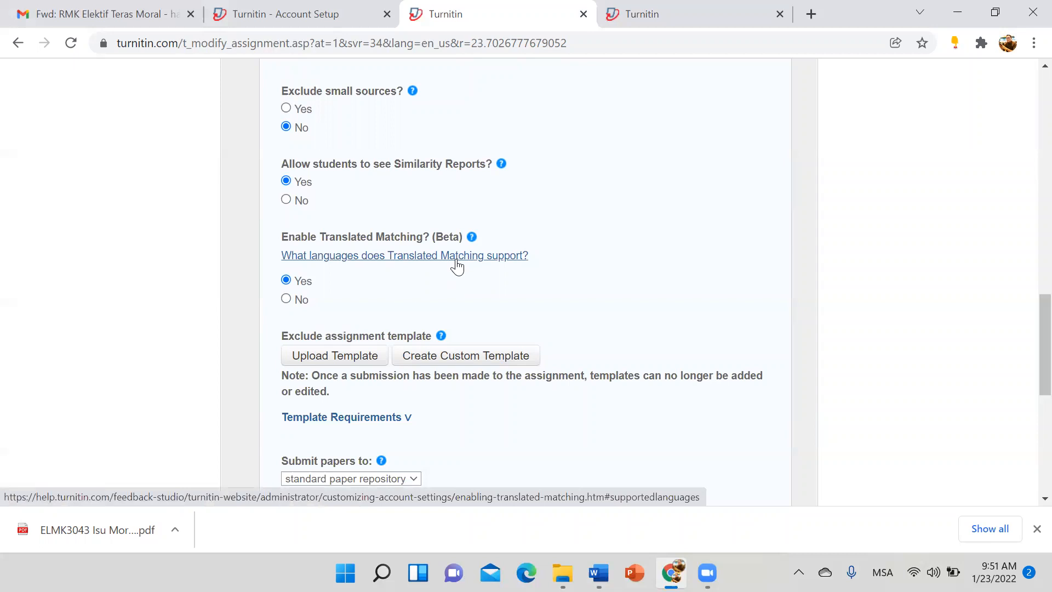
Step: Choose 'no repository' for submitted papers, keep 'save as defaults' checked, and submit Tugasan 1
scroll(340, 294, down, 1)
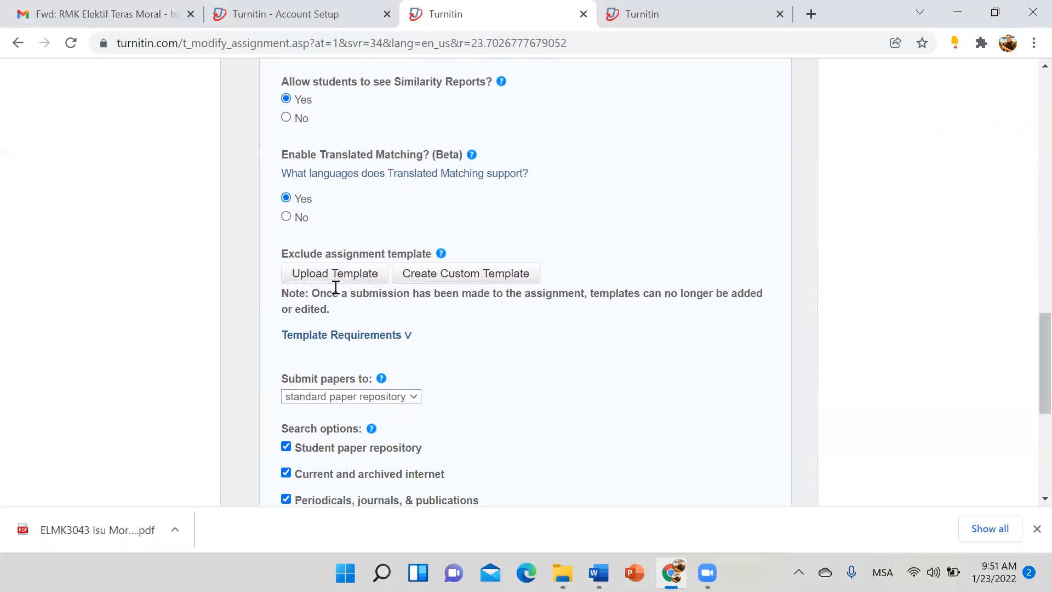
scroll(336, 288, down, 1)
scroll(334, 287, down, 1)
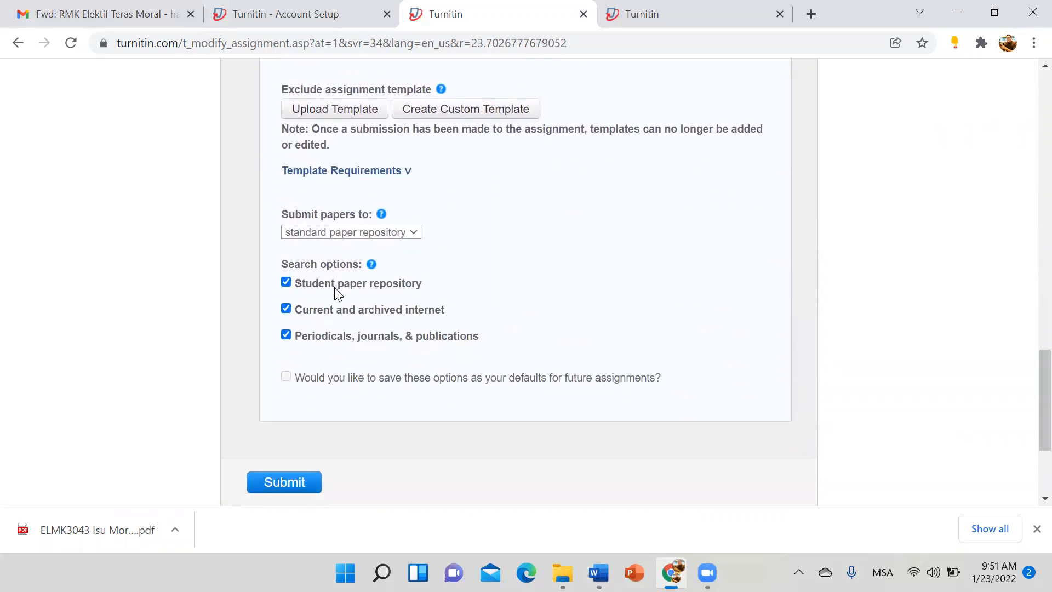
click(388, 232)
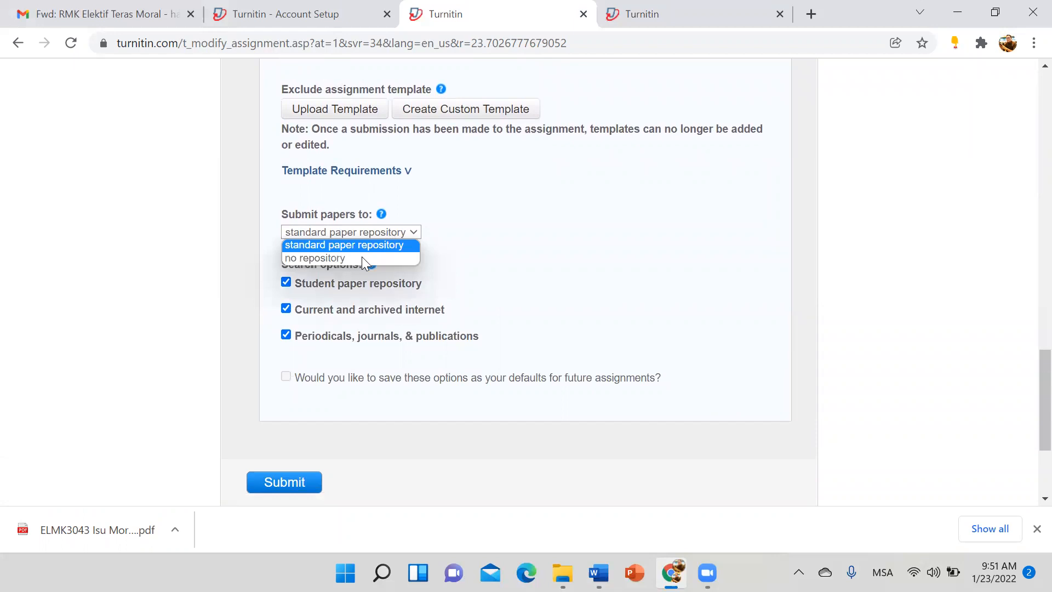
click(339, 259)
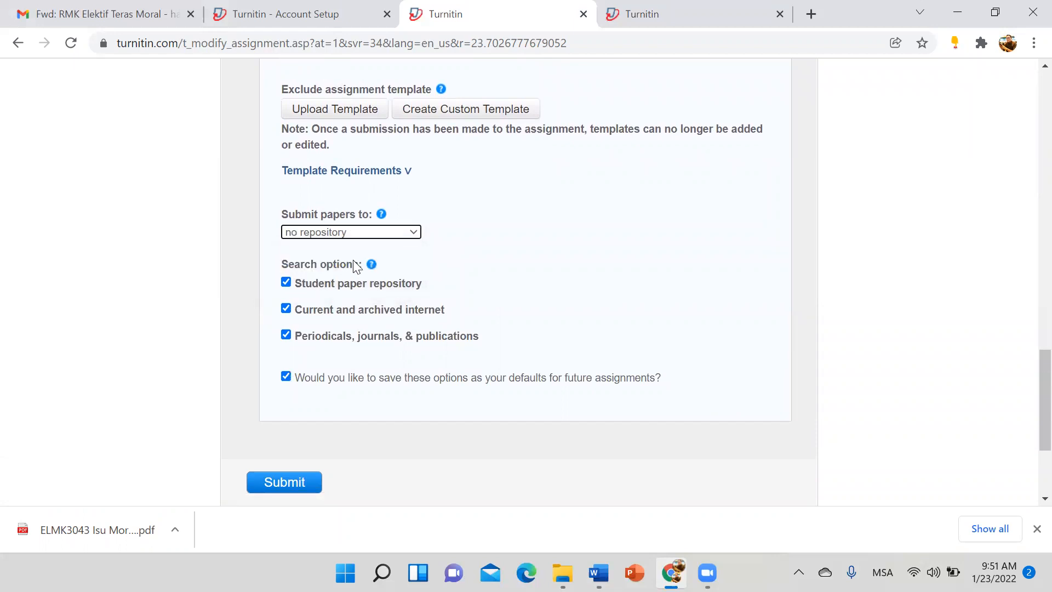
scroll(487, 270, down, 1)
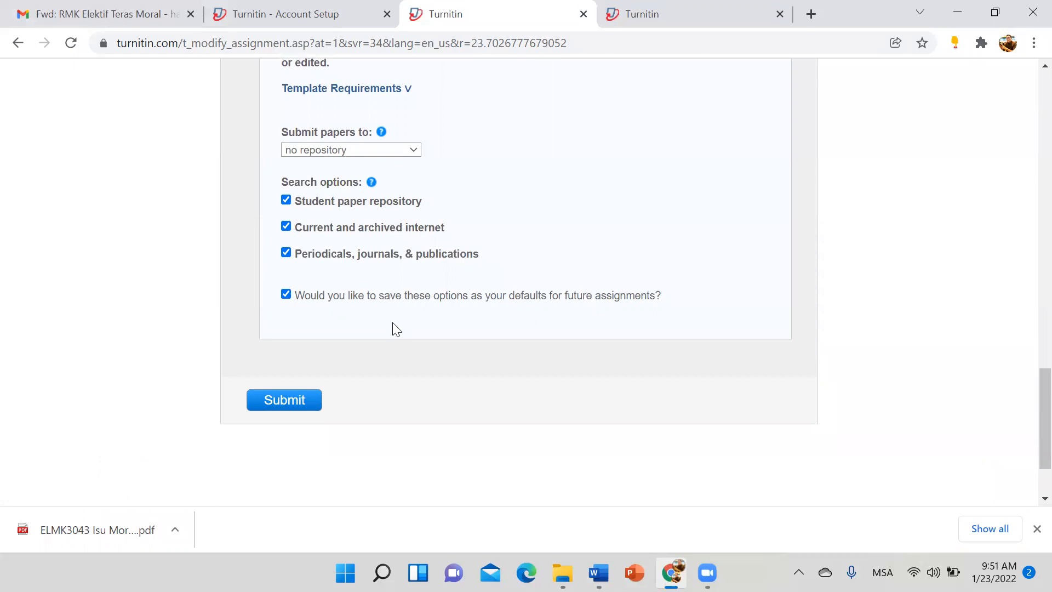
scroll(363, 305, up, 15)
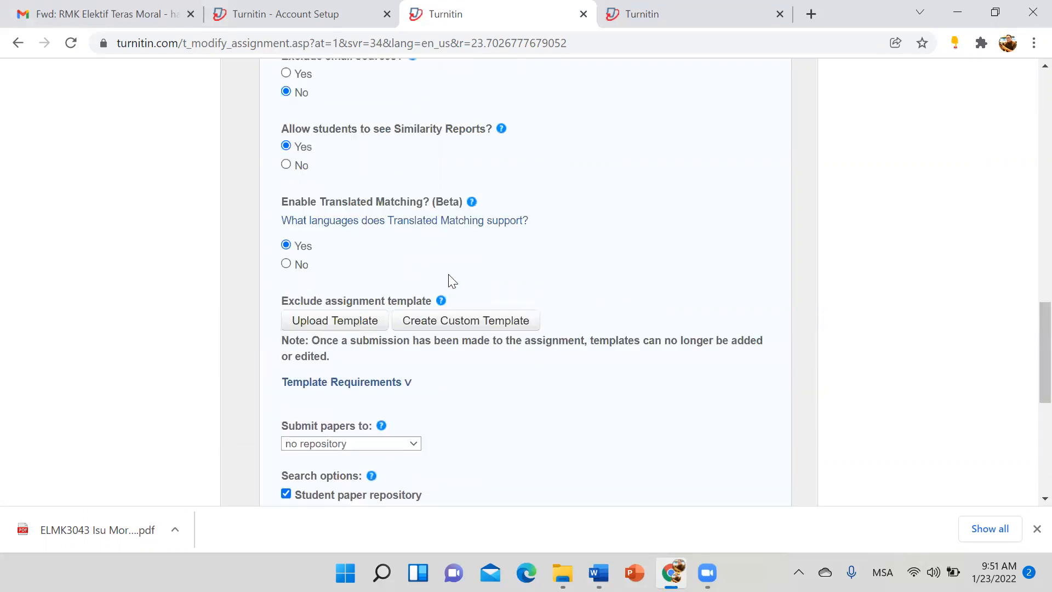
scroll(425, 264, down, 10)
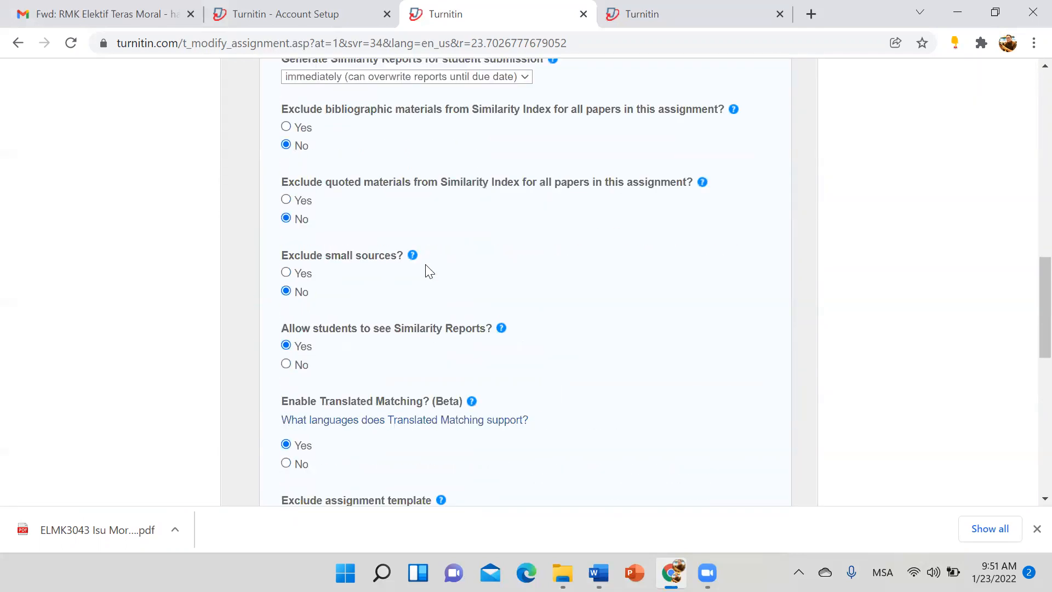
scroll(425, 264, down, 10)
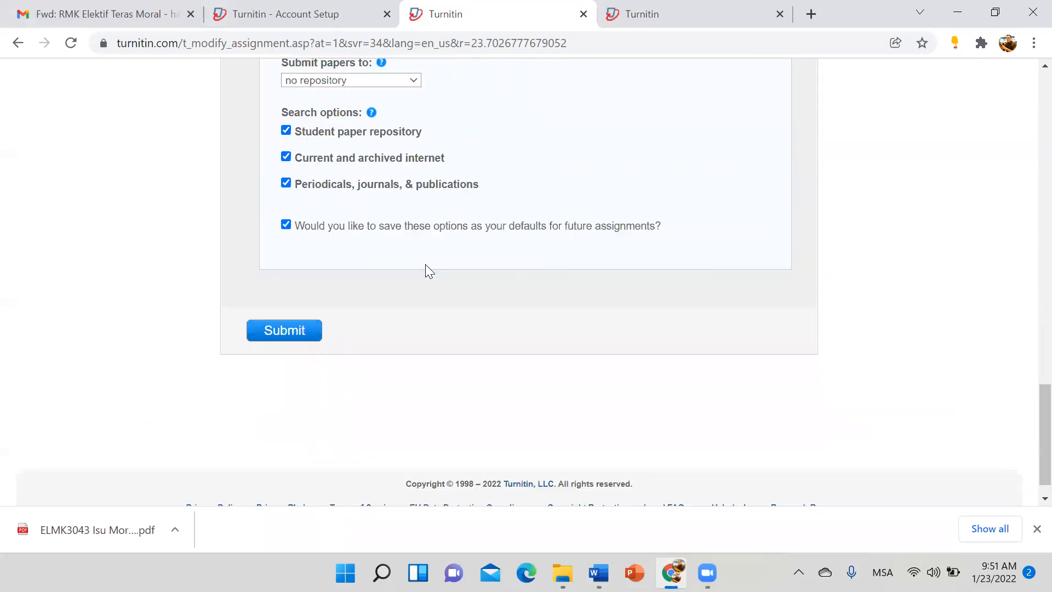
click(310, 320)
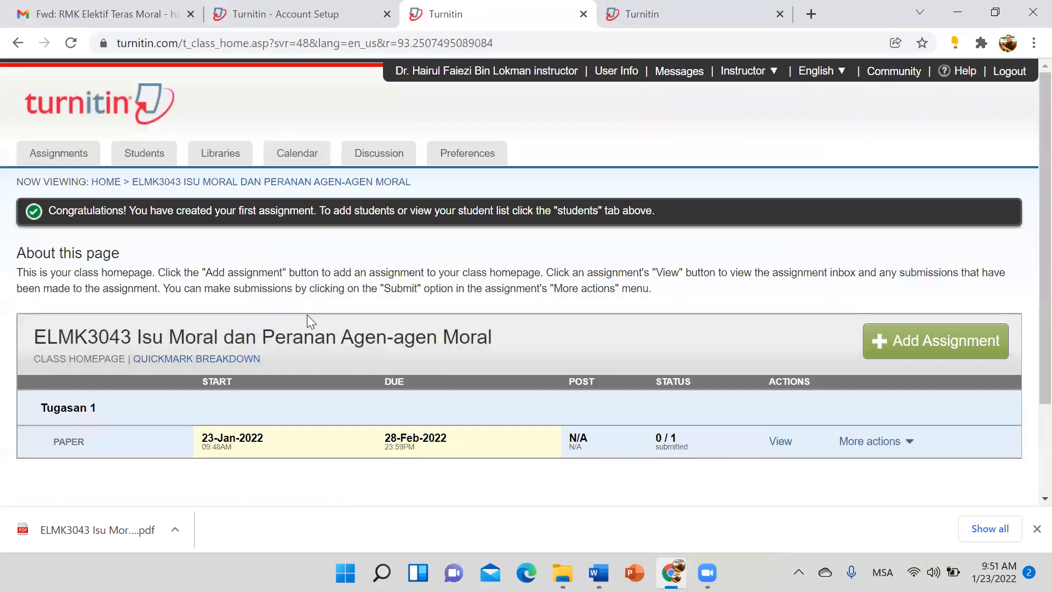
scroll(307, 314, down, 3)
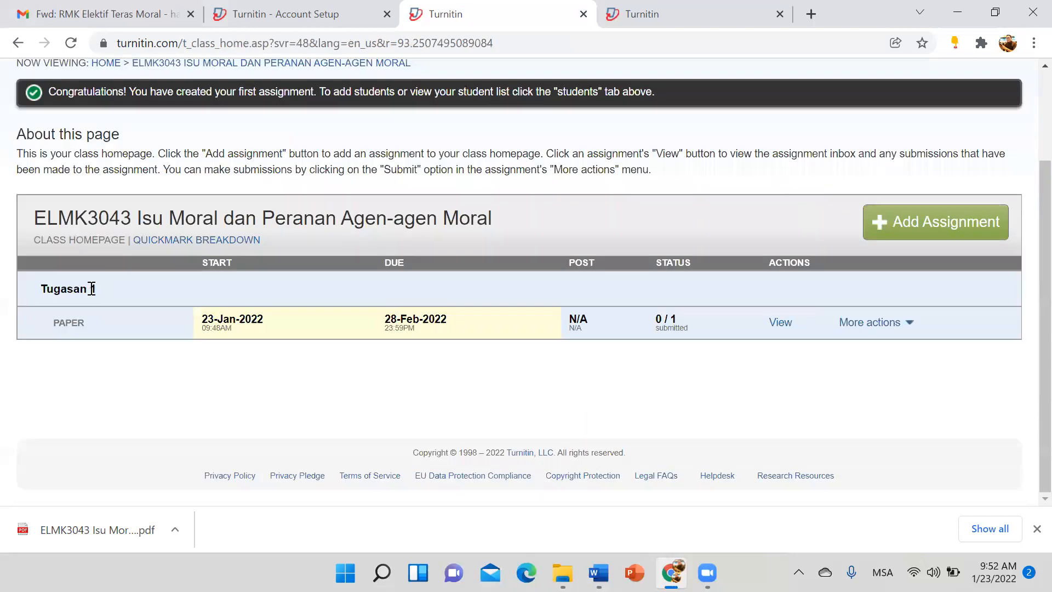
click(903, 236)
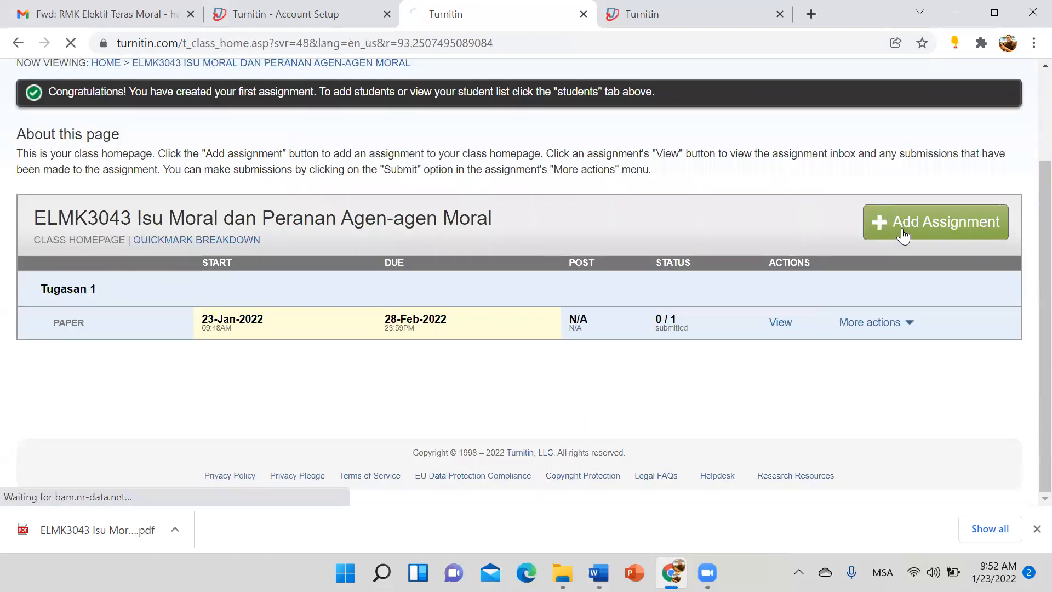
scroll(325, 368, down, 3)
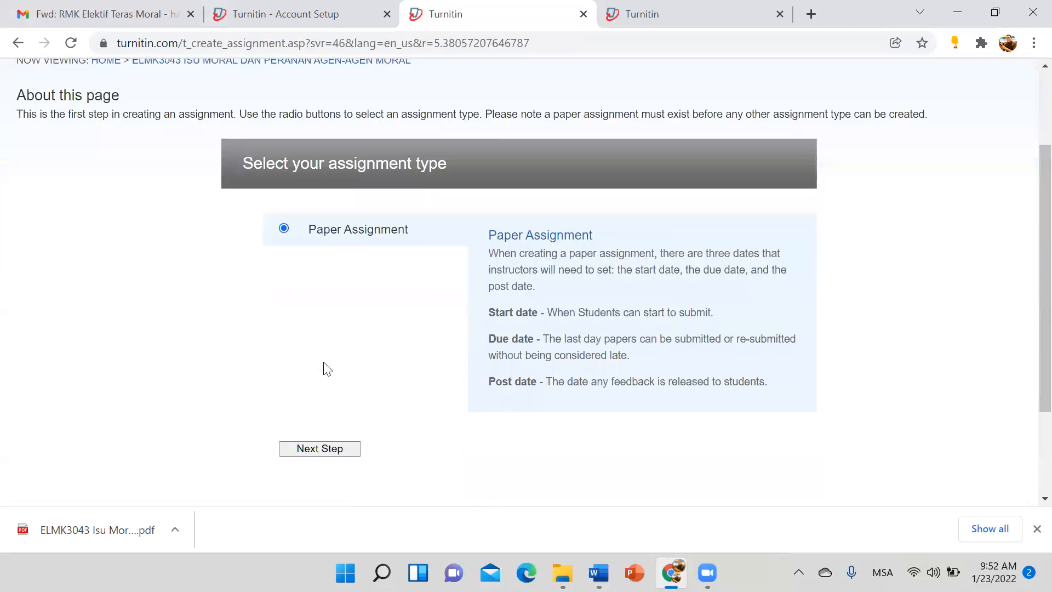
scroll(327, 368, down, 3)
click(322, 316)
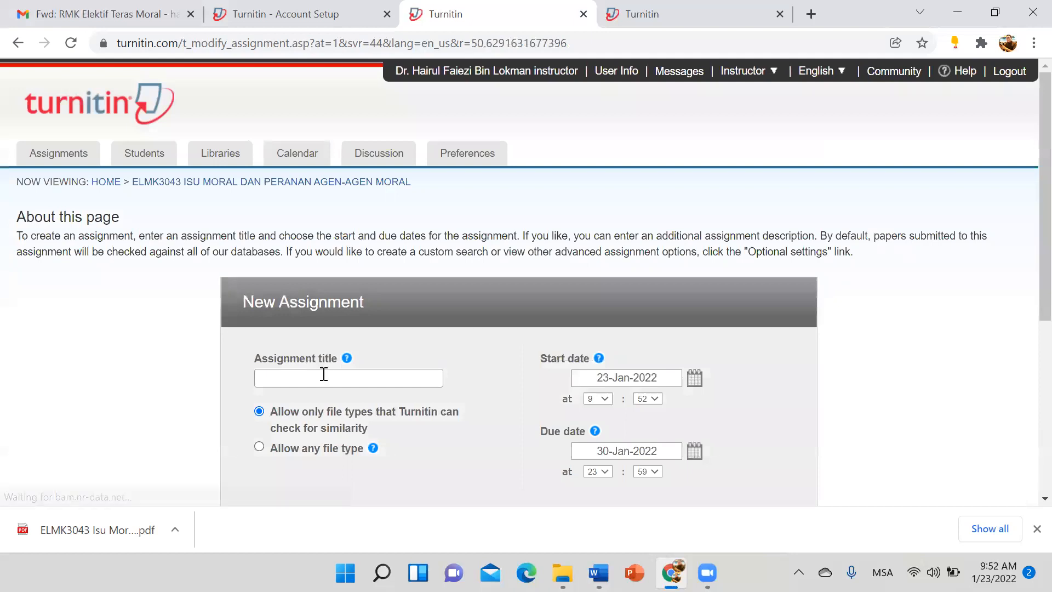
Step: Create 'Tugasan 2 (Penulisan Kumpulan)' with the default dates, 23-Jan-2022 to 30-Jan-2022
click(325, 375)
text(Tugasan 2)
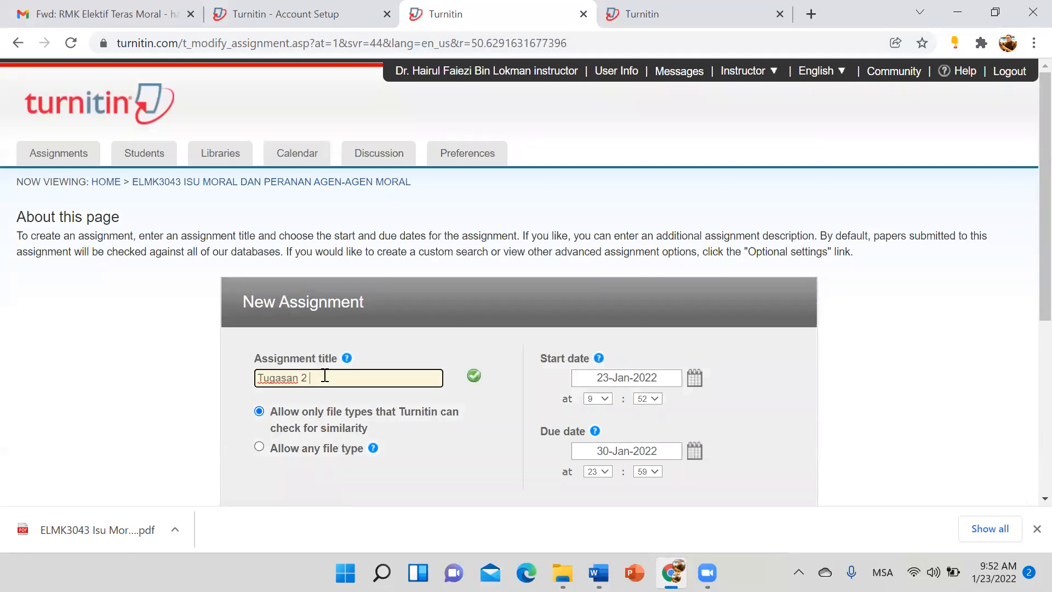
text( (Penulisan Kumpulan))
scroll(442, 418, down, 5)
click(294, 299)
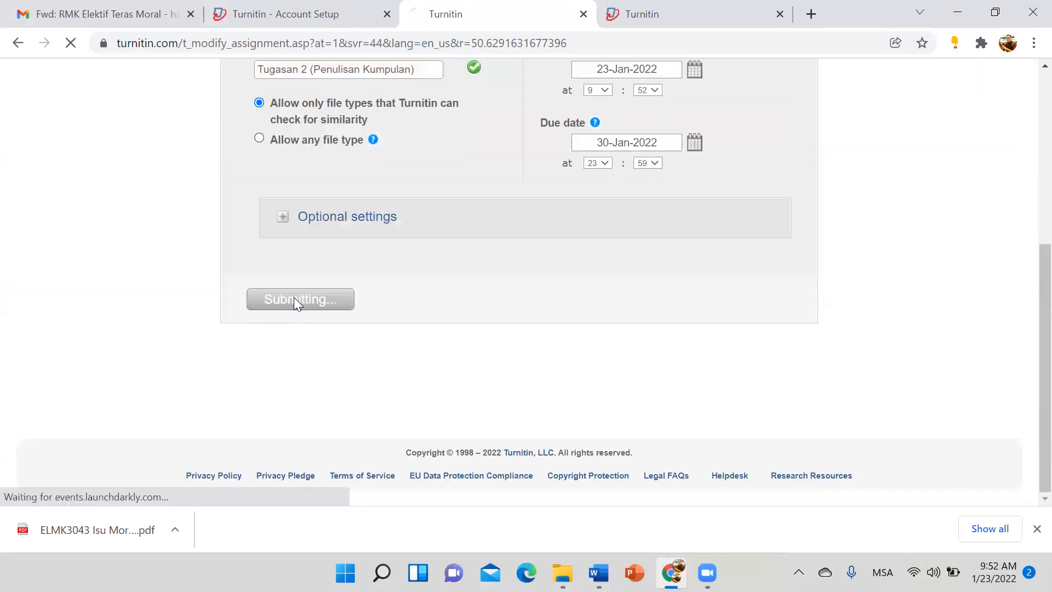
scroll(357, 325, down, 3)
scroll(626, 322, up, 1)
scroll(818, 315, up, 1)
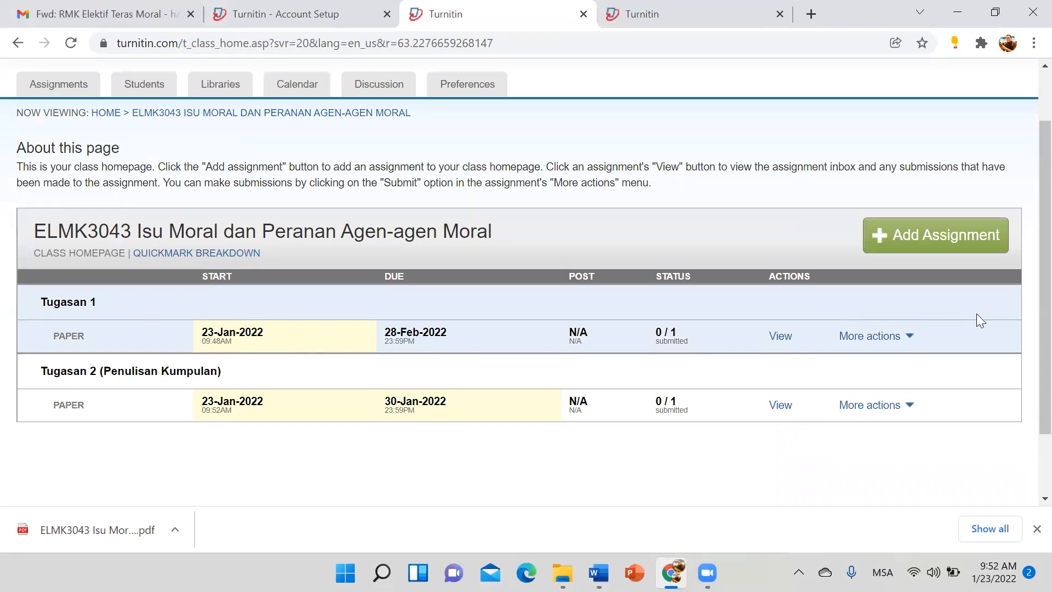
click(903, 335)
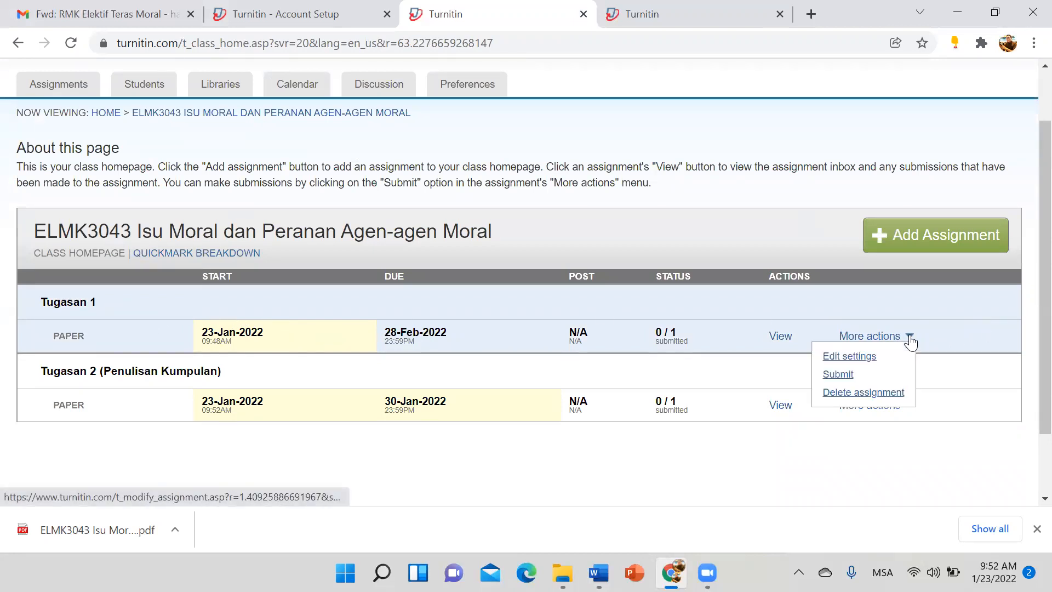
Step: Edit Tugasan 1's settings, append ' (Penulisan Indivdu)' to its title, and save
click(879, 361)
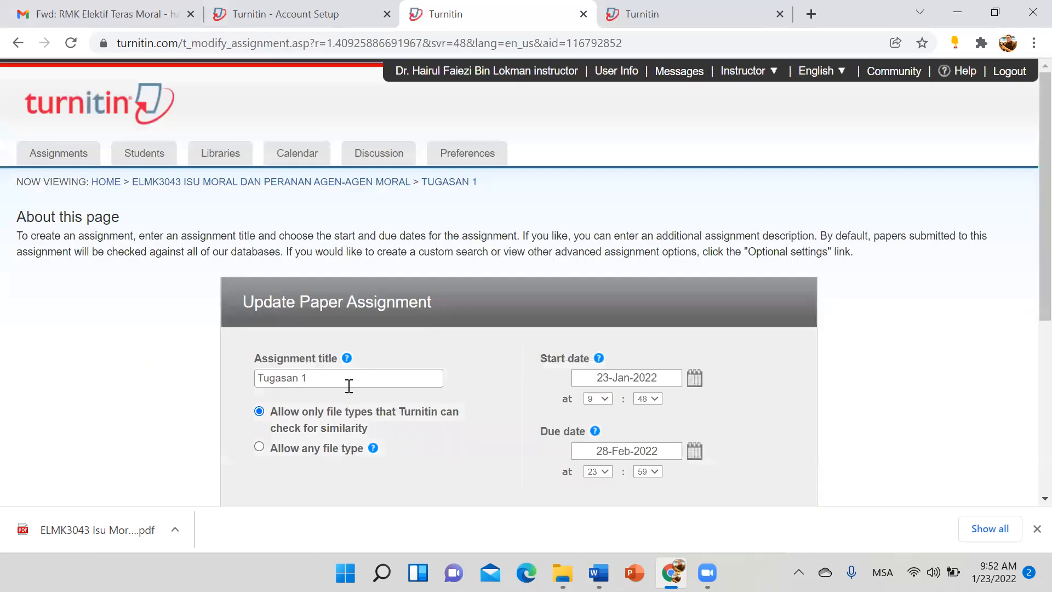
click(351, 381)
text(()
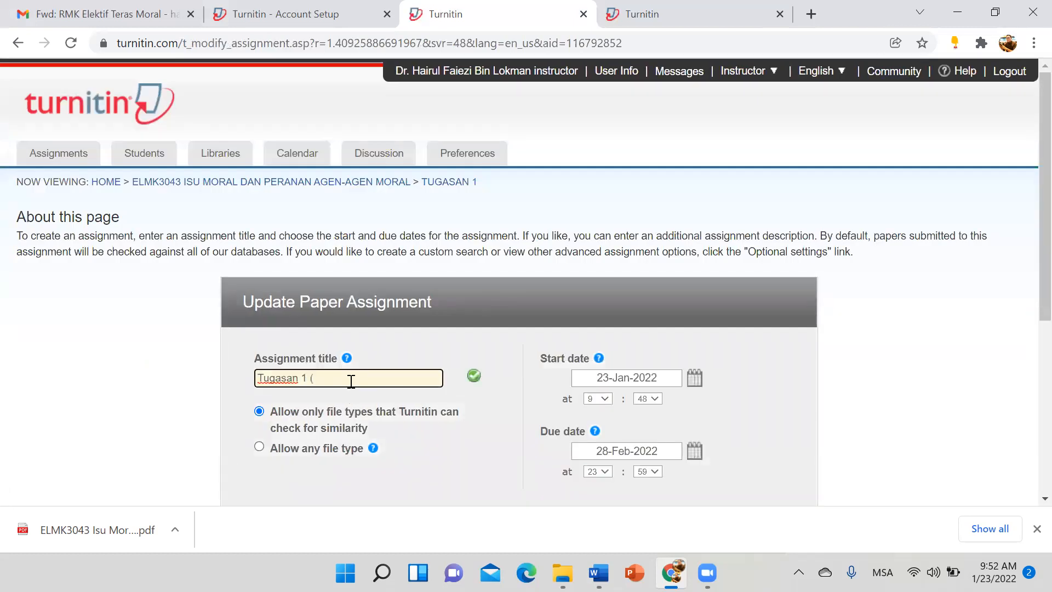
text(Penulisan Indivdu))
scroll(373, 378, down, 5)
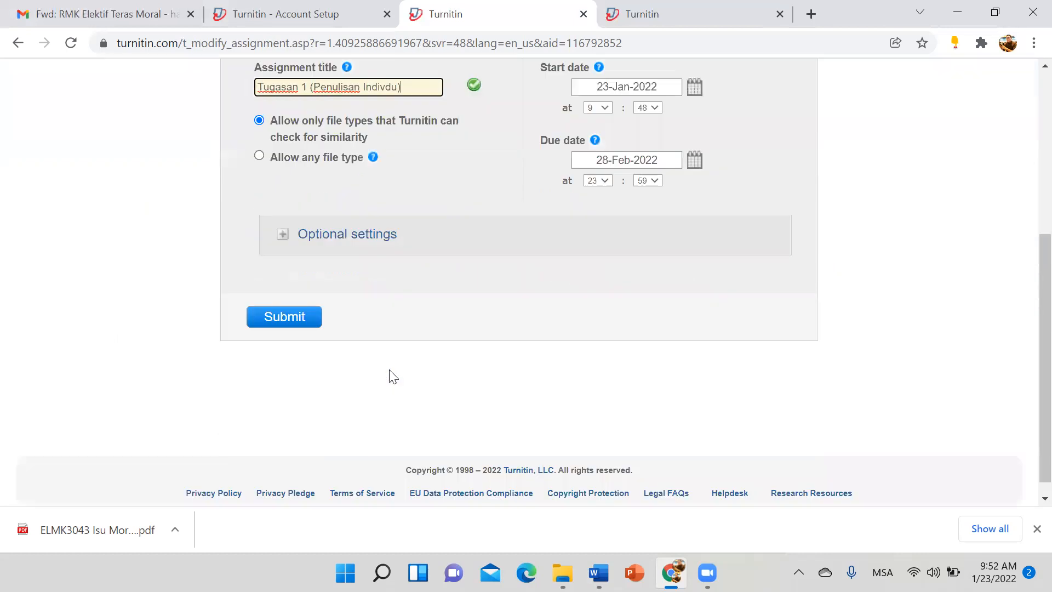
click(299, 305)
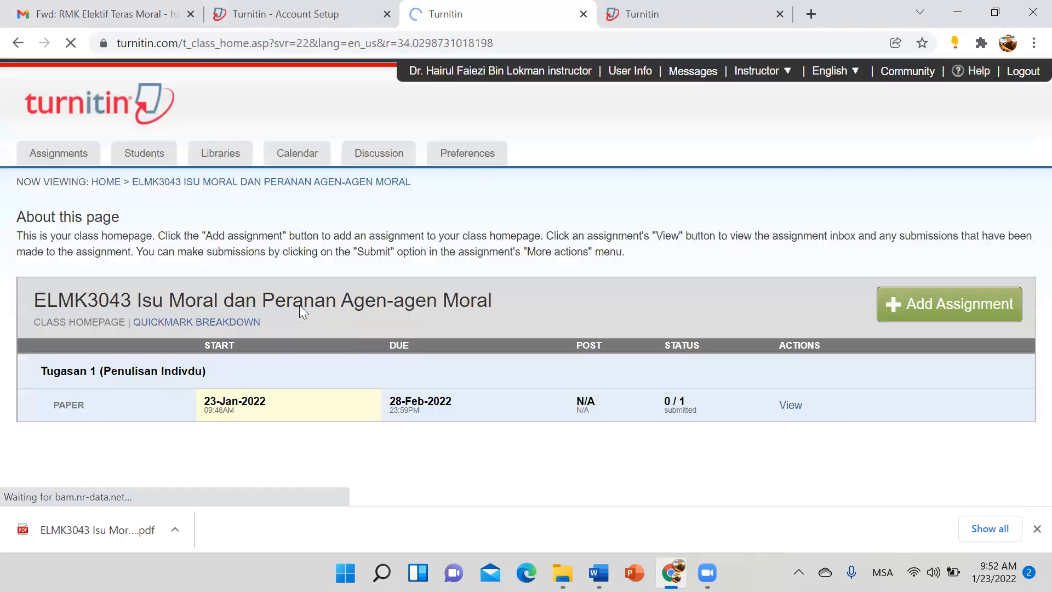
scroll(146, 230, down, 3)
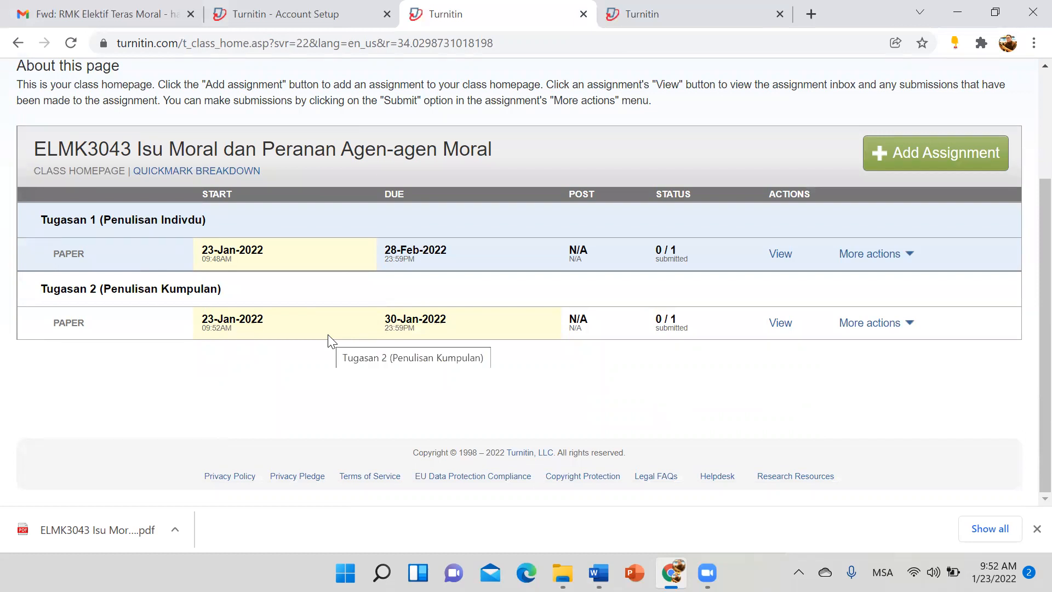
click(644, 12)
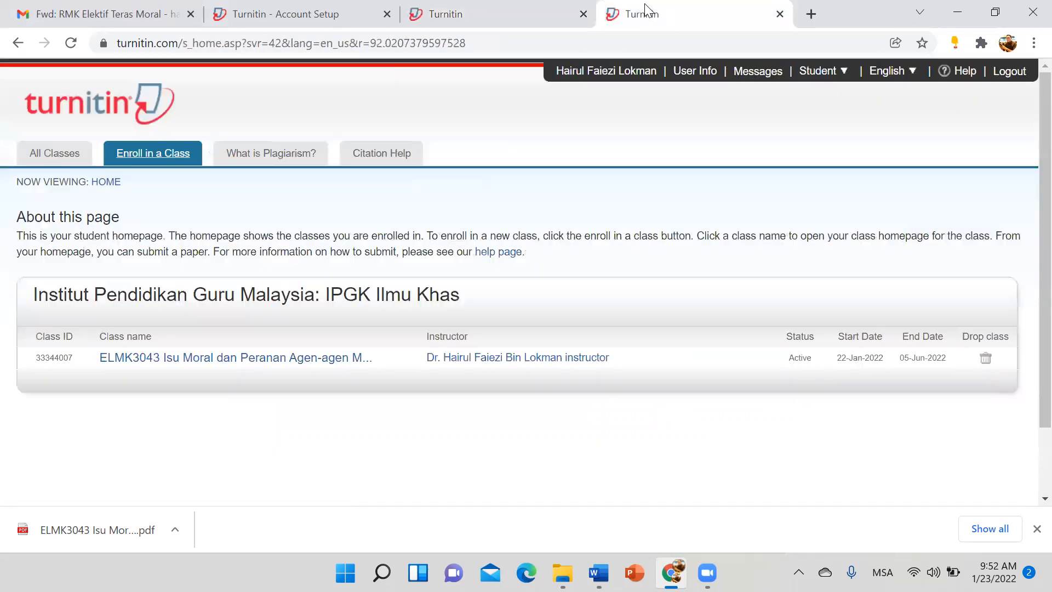
click(286, 359)
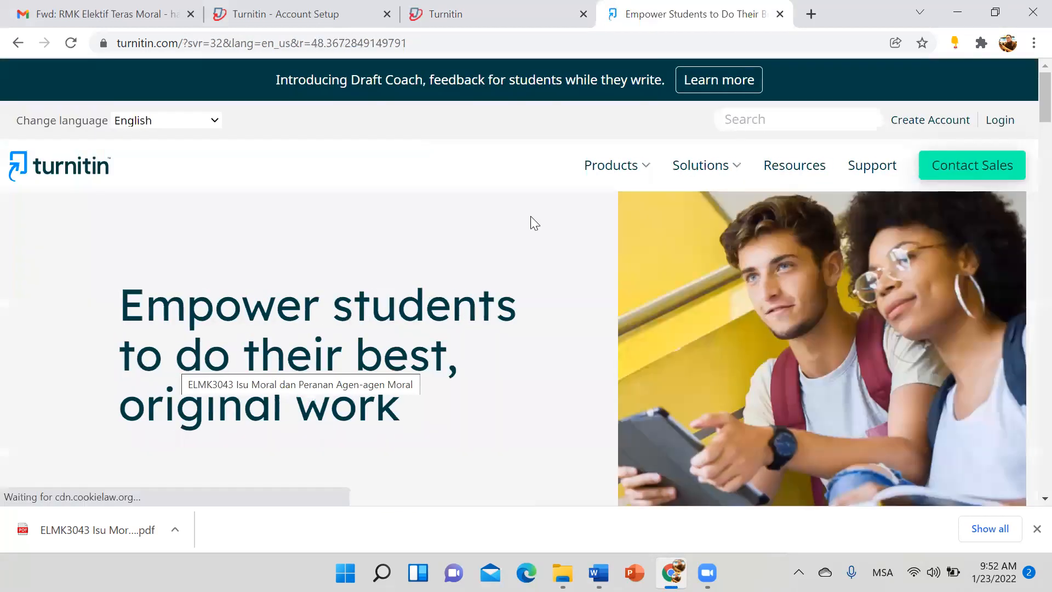
click(1004, 123)
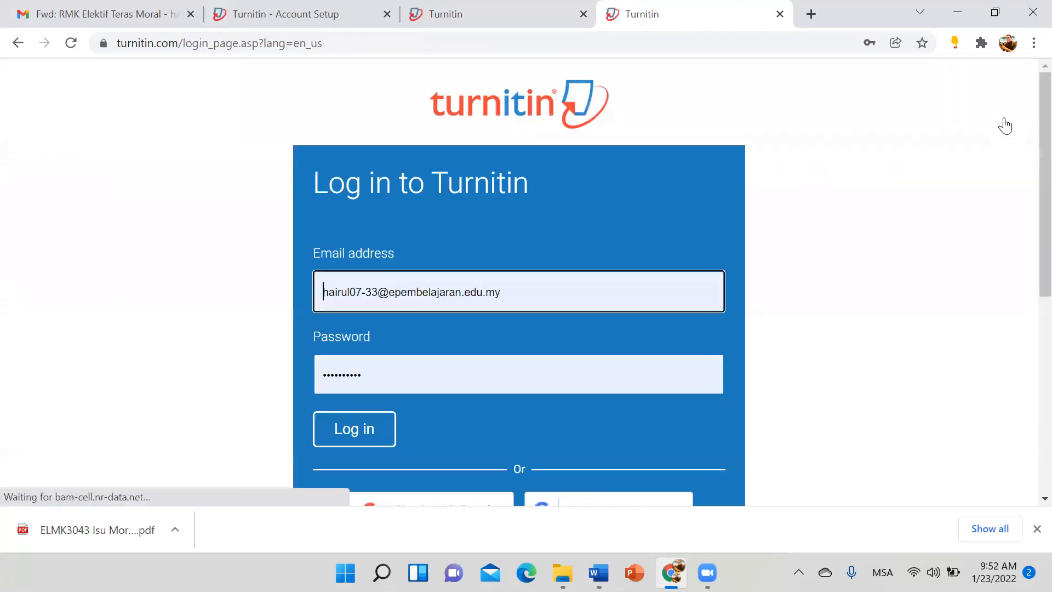
Step: Replace the old address in the email field with the student's email
click(527, 274)
key(shift+Home)
text(h)
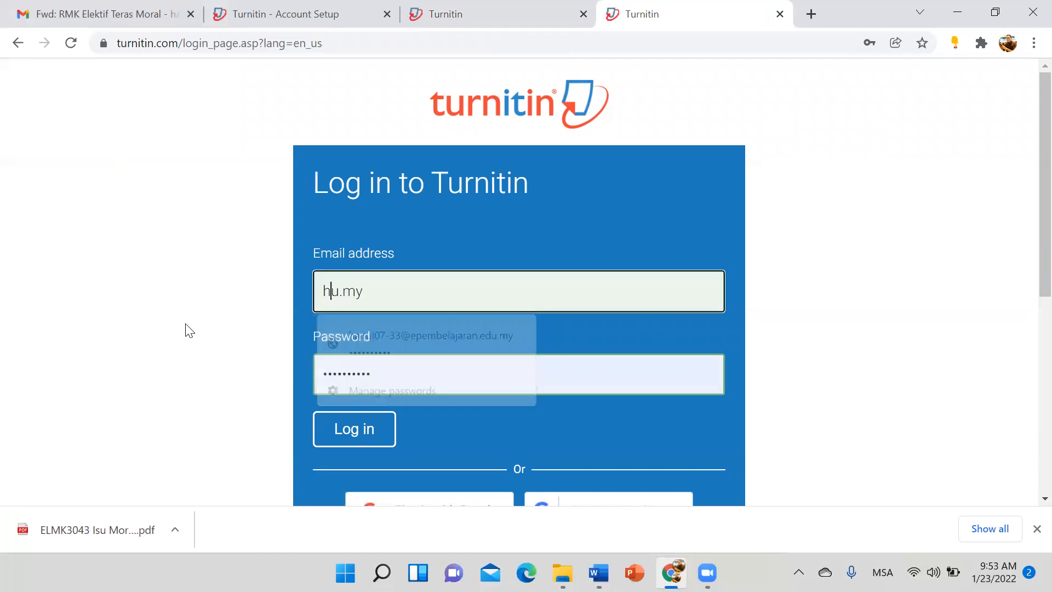
key(Right)
key(Right)
key(Right)
key(BackSpace)
key(BackSpace)
key(BackSpace)
key(BackSpace)
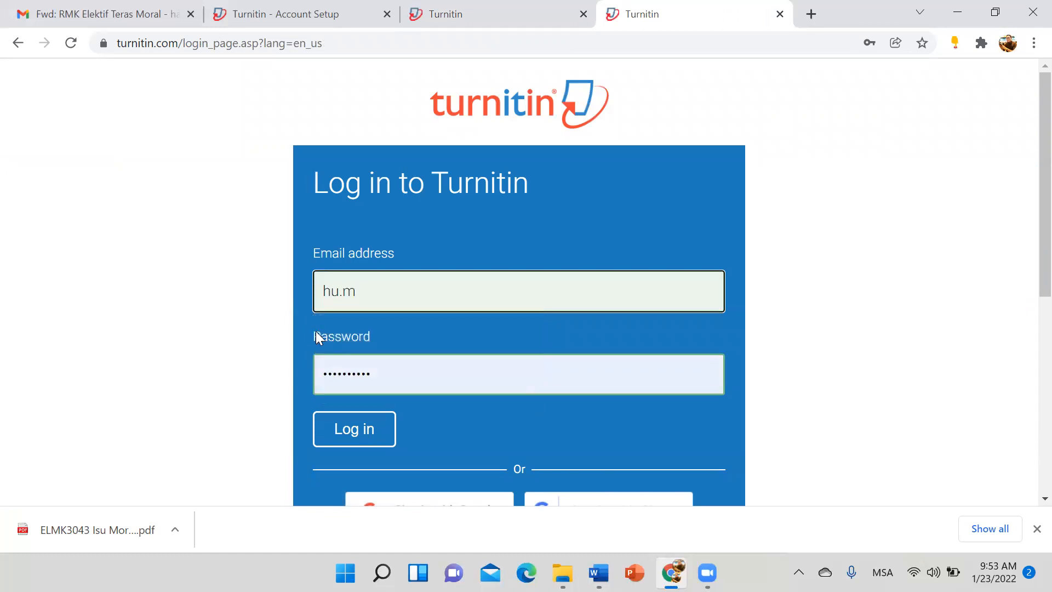
text(hairu)
key(BackSpace)
key(BackSpace)
key(BackSpace)
key(BackSpace)
key(BackSpace)
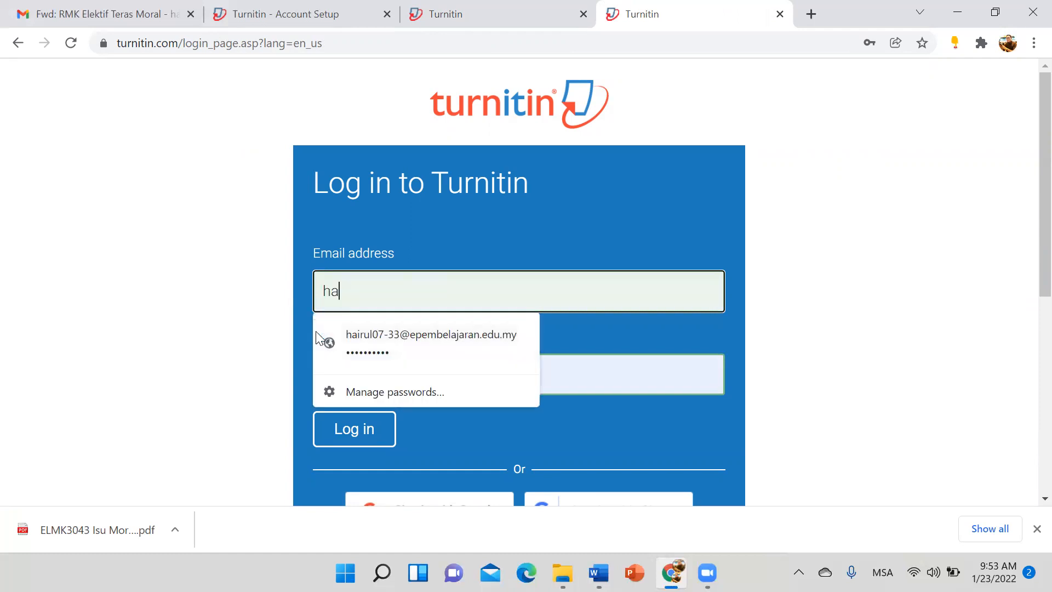
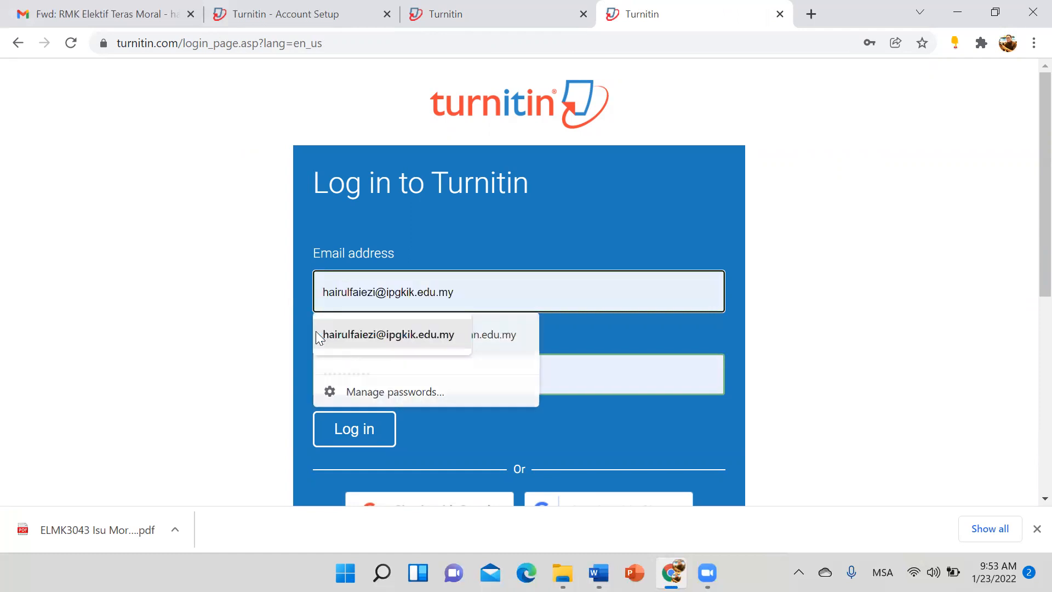
Step: Fill in the other saved account, retype its password, and try logging in
click(317, 334)
drag(393, 368, 234, 368)
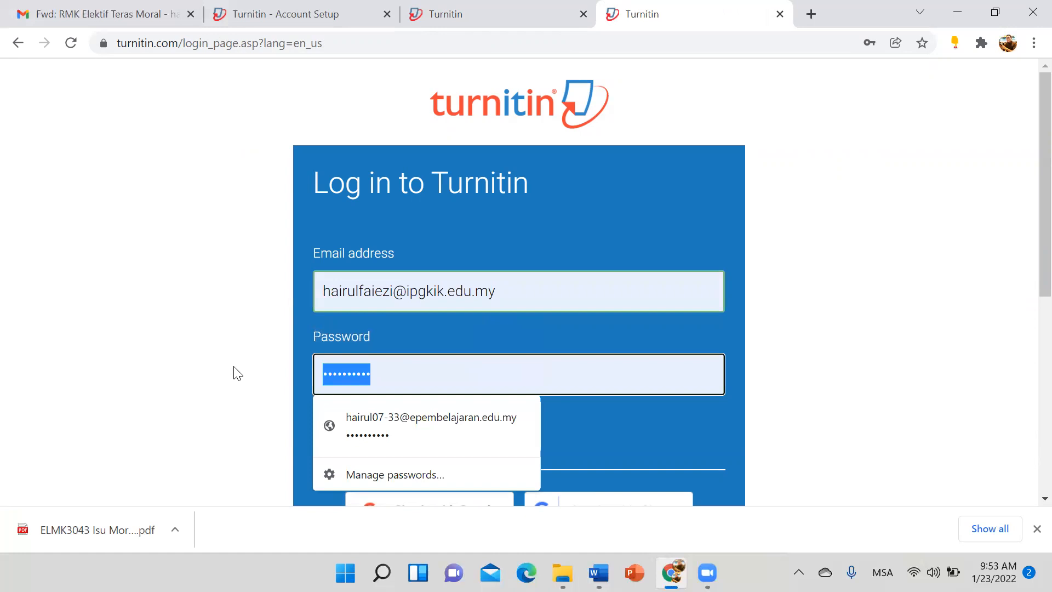
text(•••••••••••)
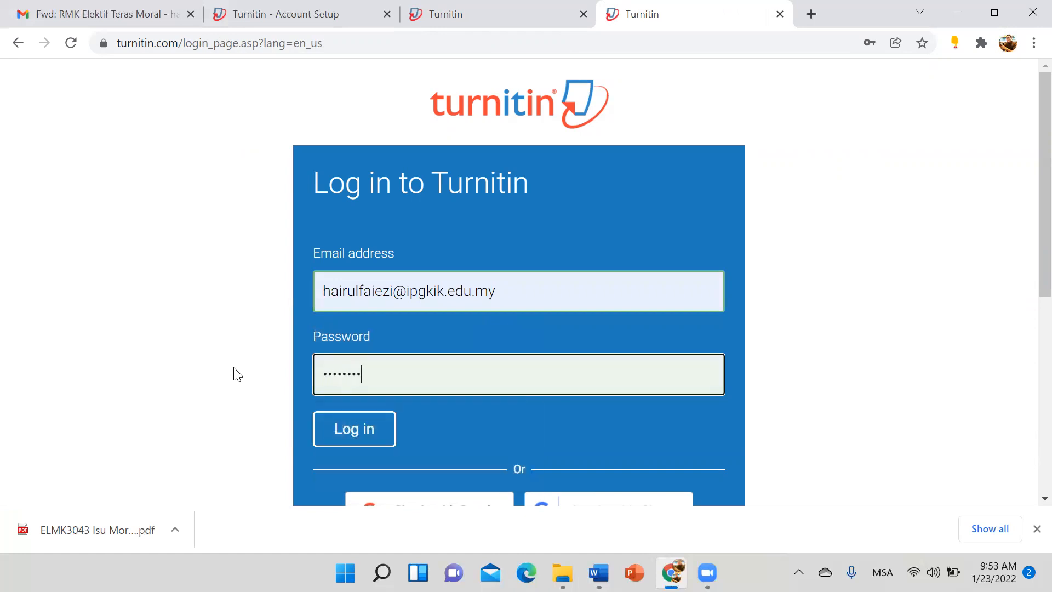
click(344, 440)
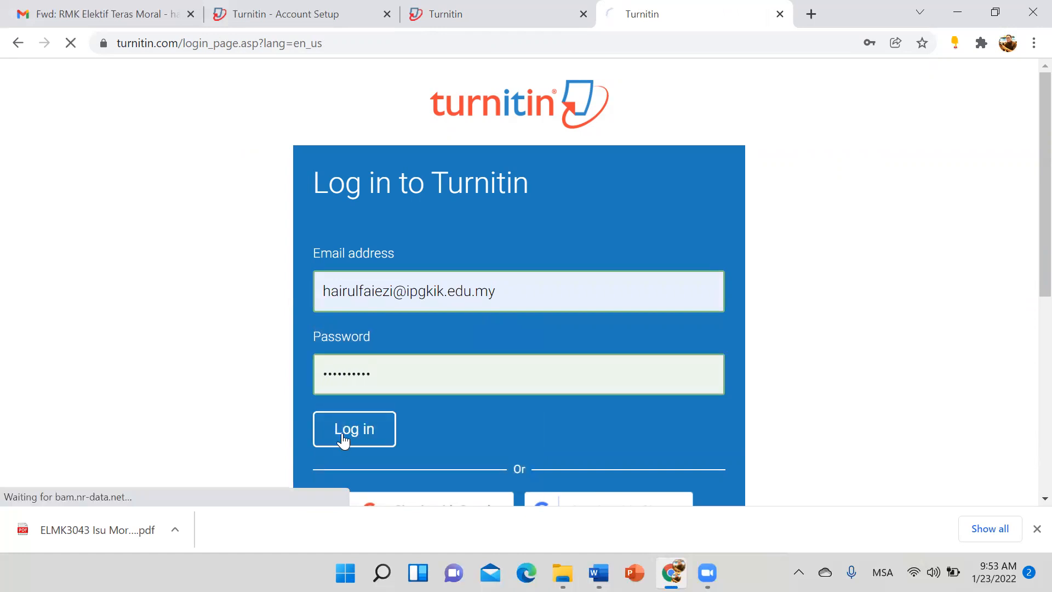
Step: After the failed login, clear the wrong email and start retyping the student's address
scroll(352, 422, down, 1)
drag(509, 258, 223, 252)
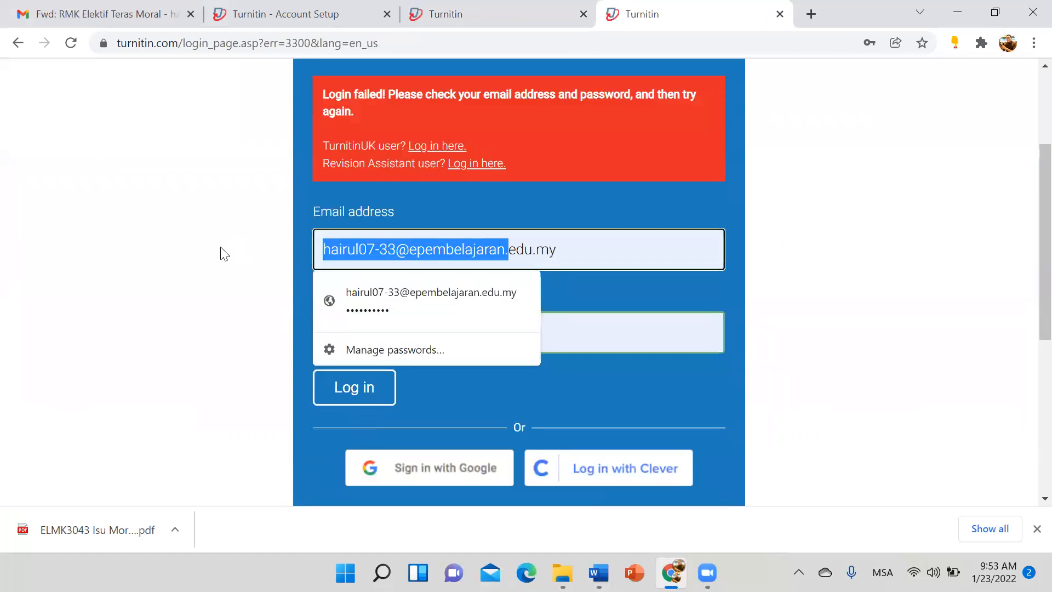
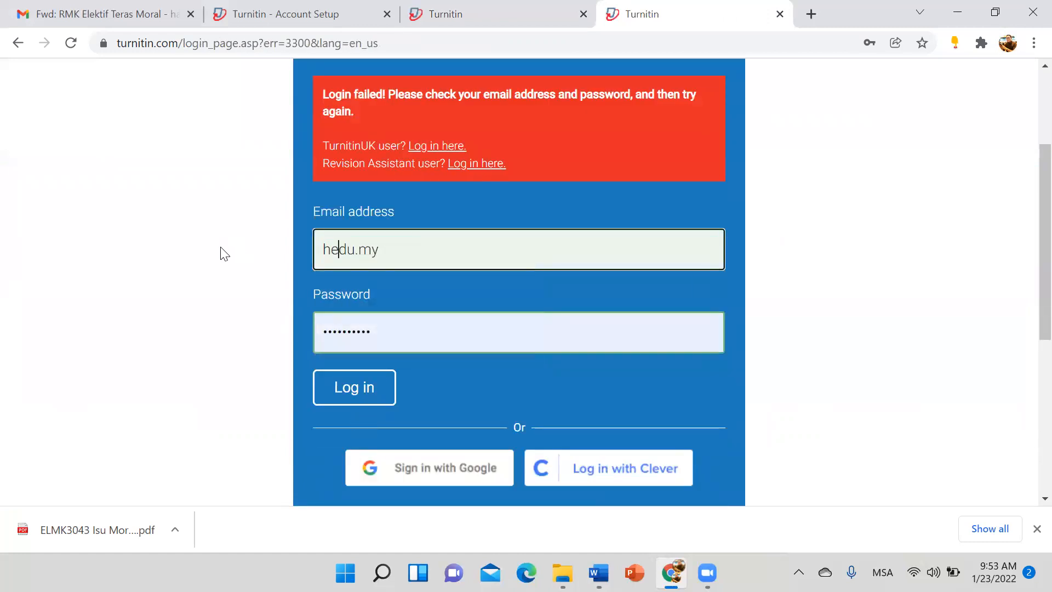
key(BackSpace)
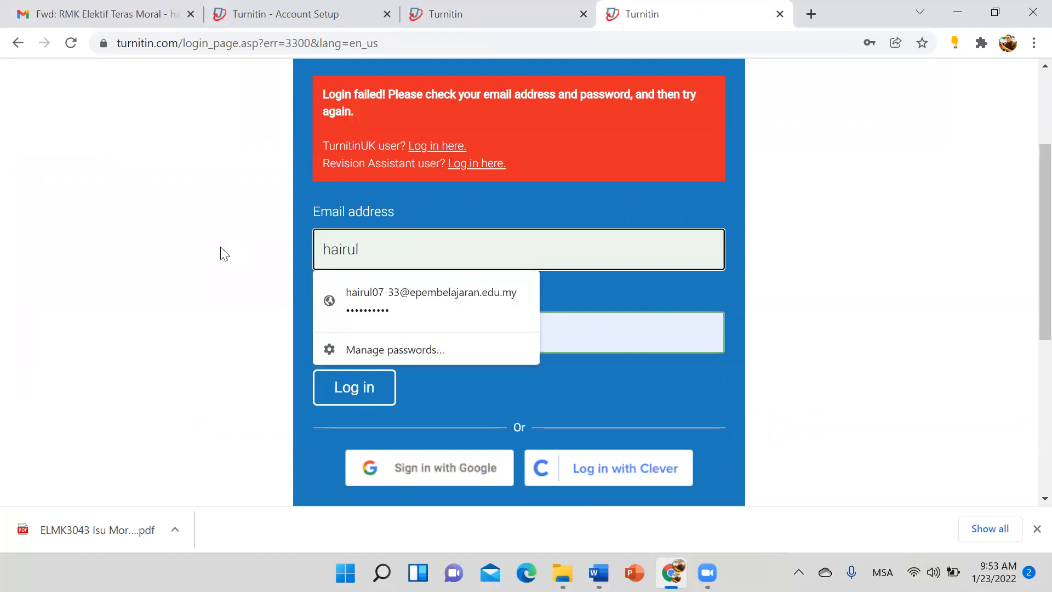
scroll(453, 258, down, 1)
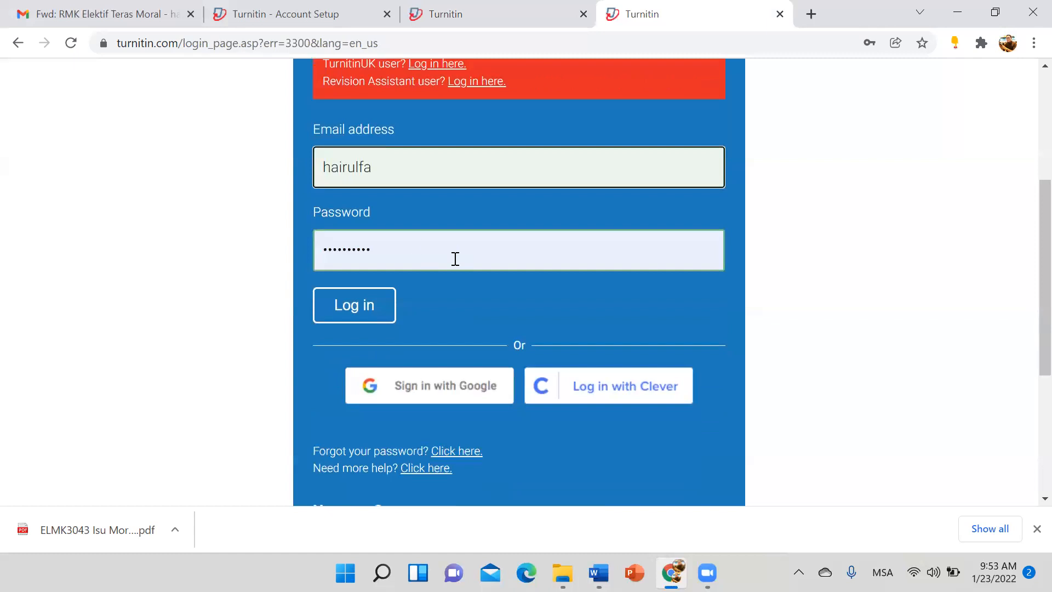
Step: Choose the saved email suggestion, retype the password, log in, and decline saving the password
click(419, 181)
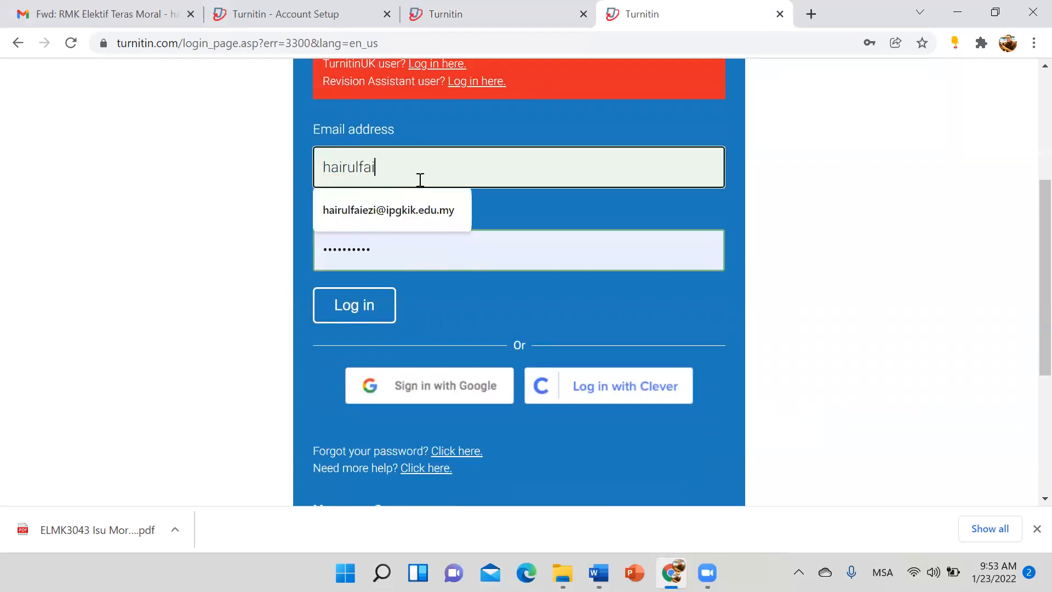
click(383, 210)
key(Tab)
key(BackSpace)
text(•••••••••)
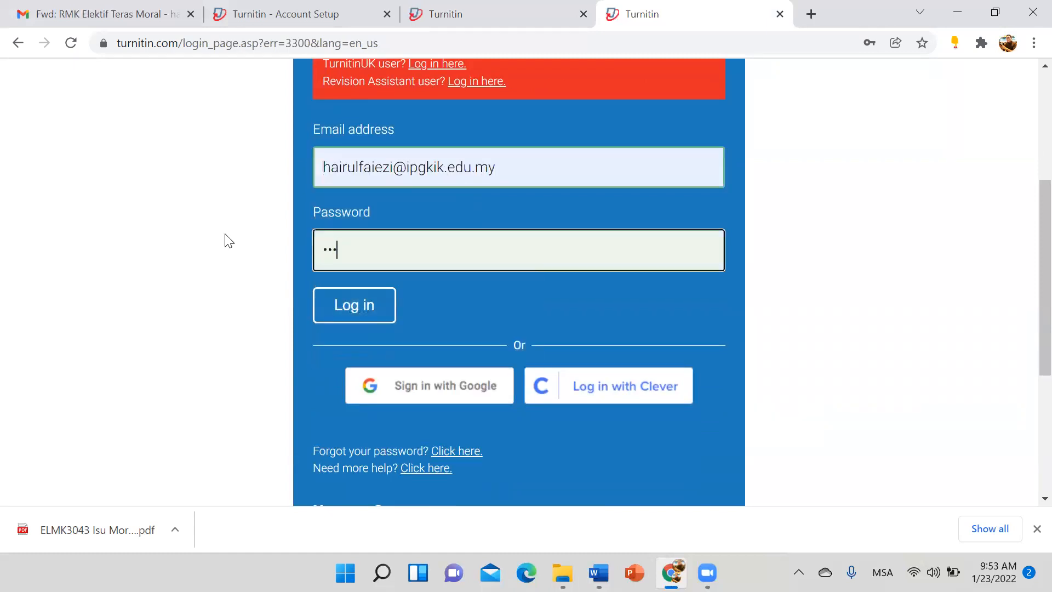
text(•)
click(333, 315)
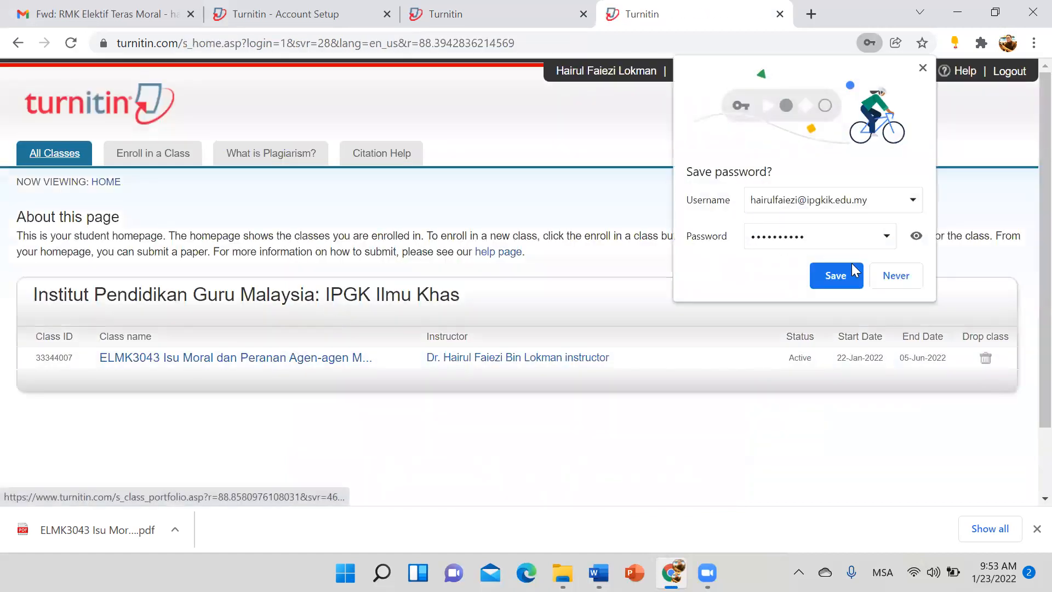
click(896, 275)
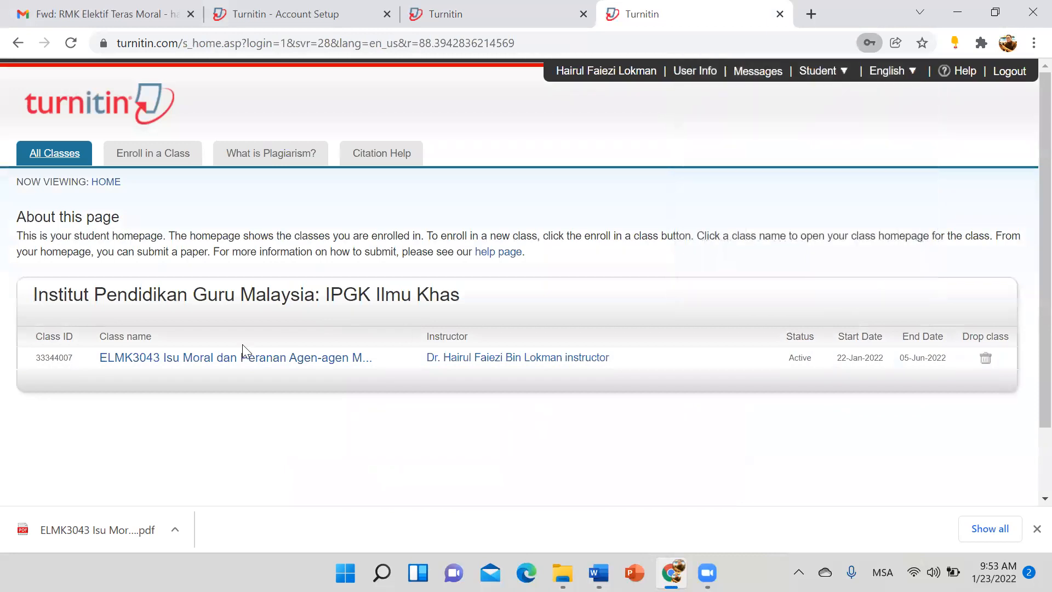
click(210, 358)
scroll(211, 362, down, 5)
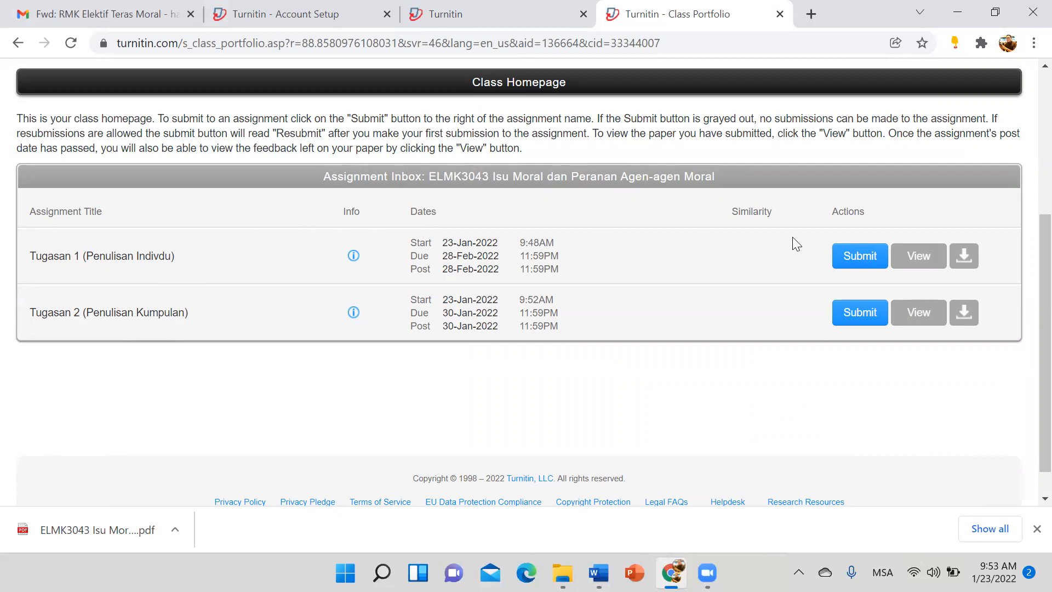
click(856, 258)
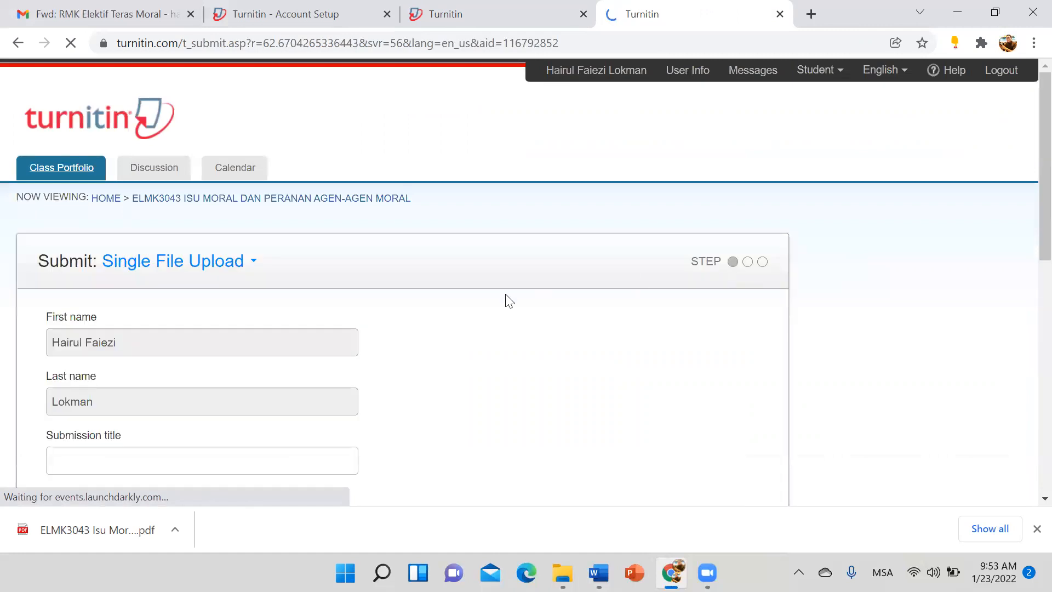
scroll(208, 318, down, 3)
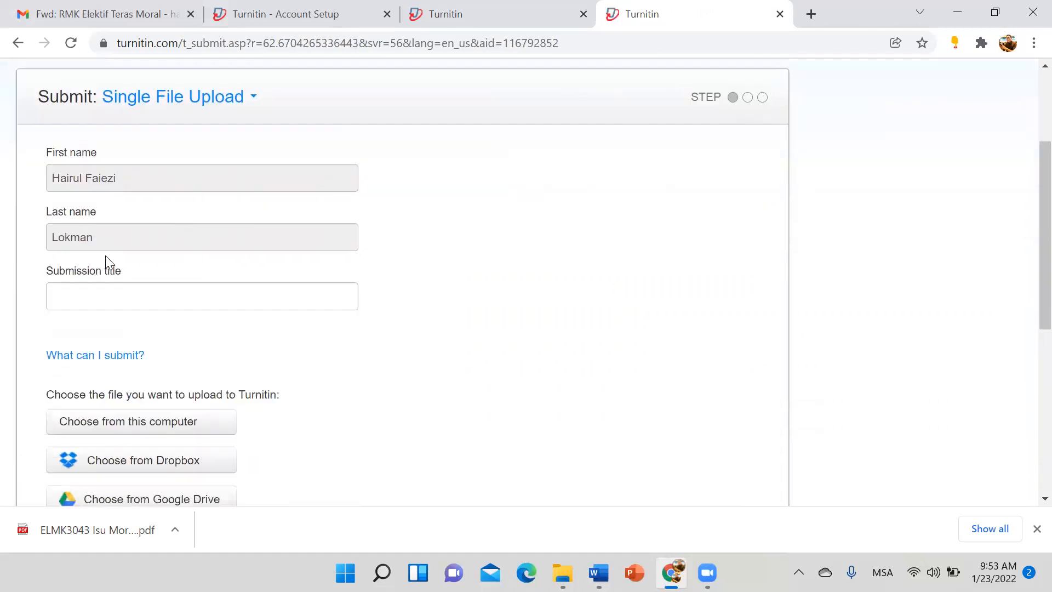
Step: Enter 'Tugasan 1 (Penulisan Individu)' as the submission title
click(109, 291)
text(tUGA)
key(BackSpace)
key(BackSpace)
key(BackSpace)
key(BackSpace)
text(Tugasan 1 (Penulisan I)
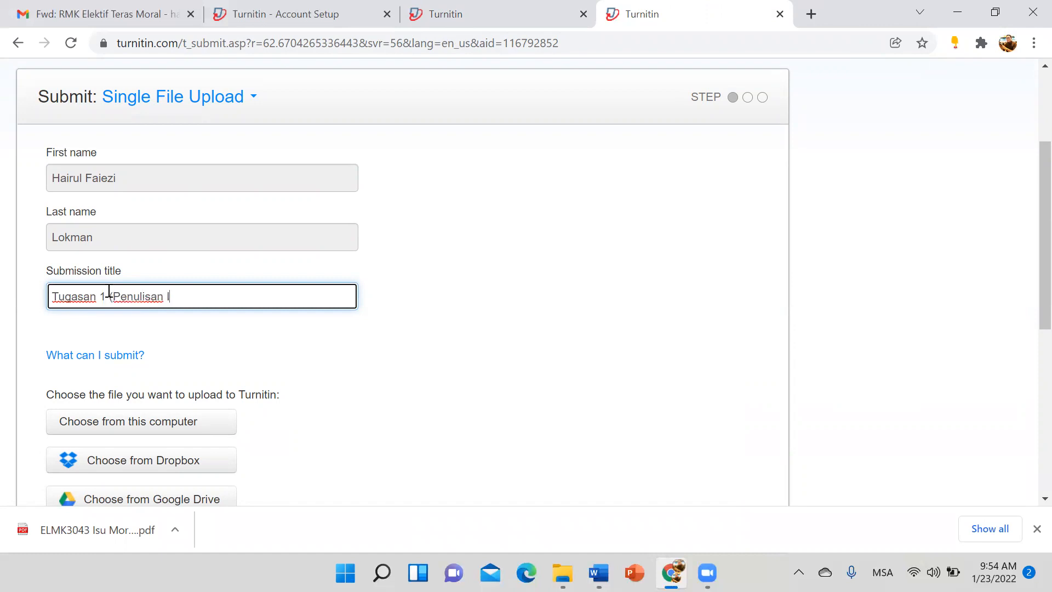
text(ndividu)
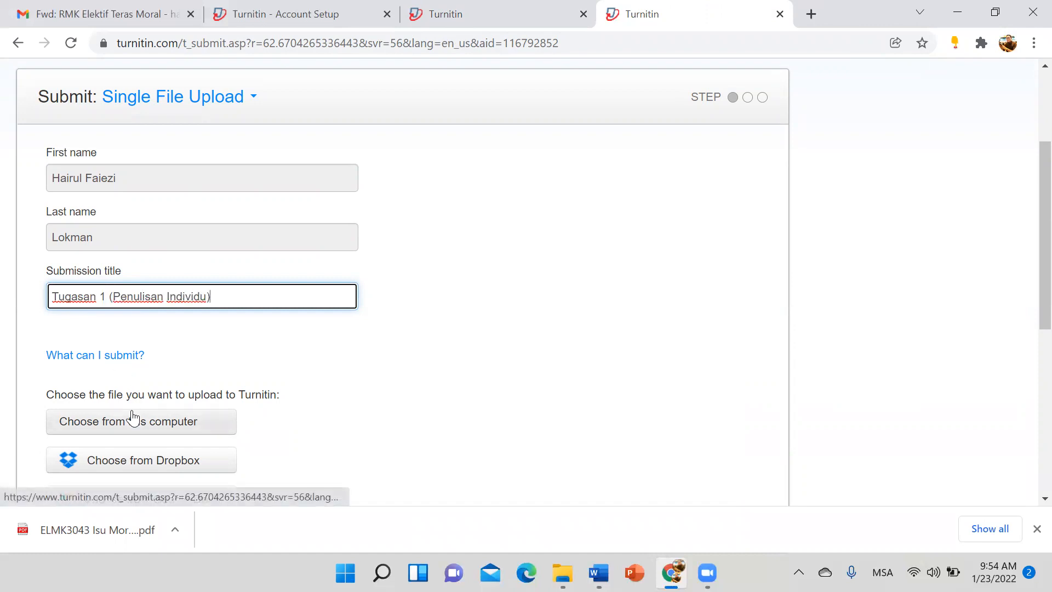
scroll(134, 418, down, 3)
Step: Attach the student's Word document from the Downloads folder
click(159, 268)
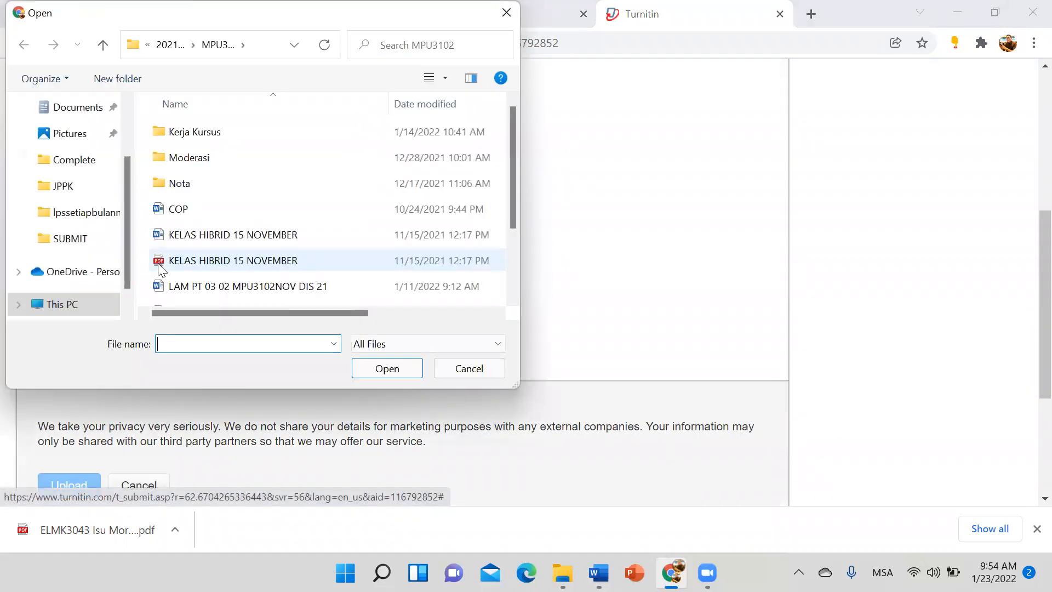
scroll(93, 219, up, 2)
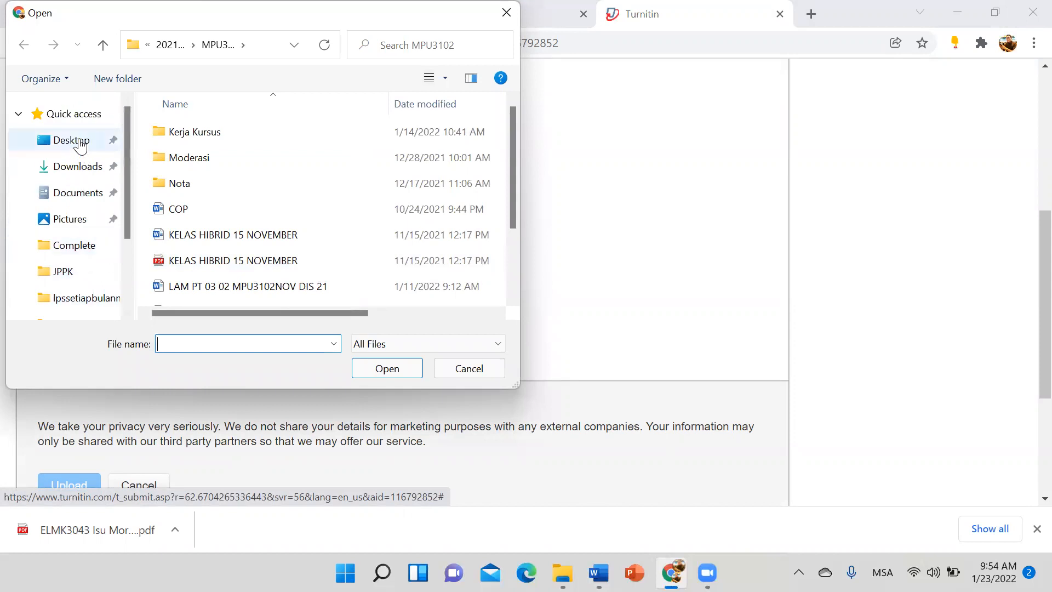
click(80, 142)
click(79, 167)
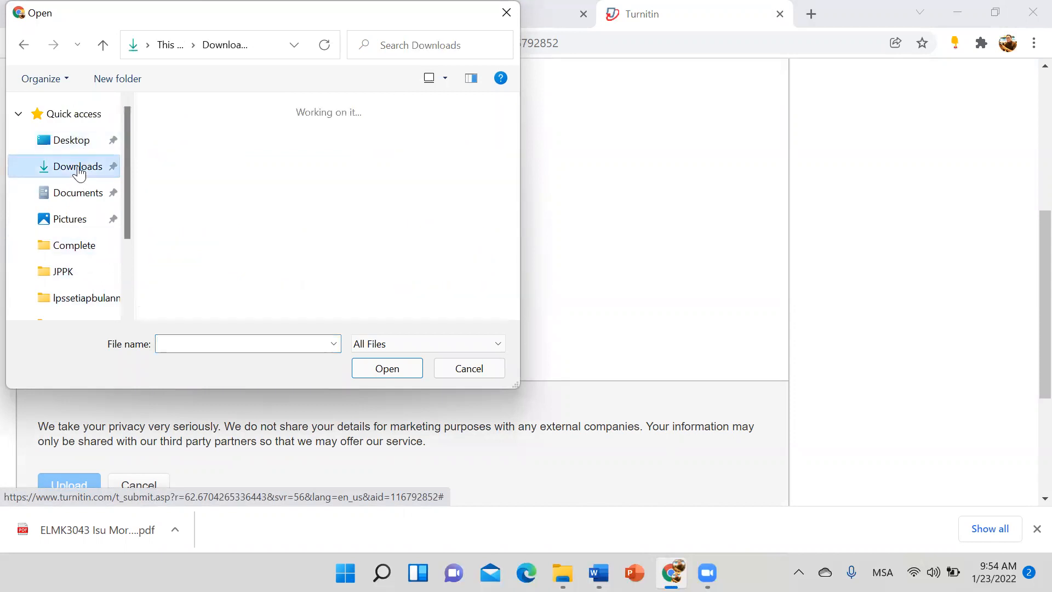
scroll(288, 275, down, 1)
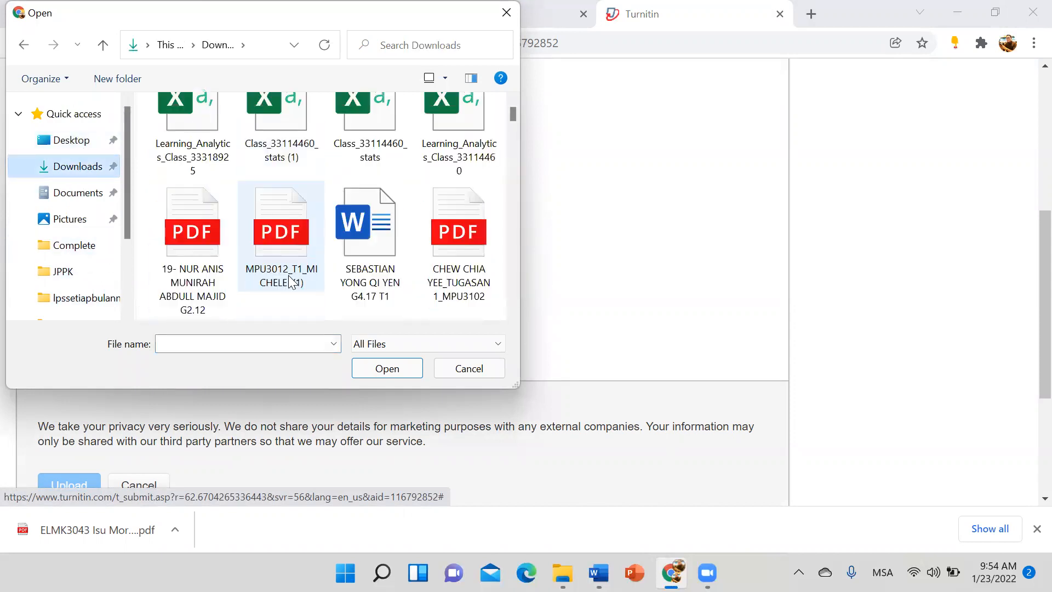
click(387, 229)
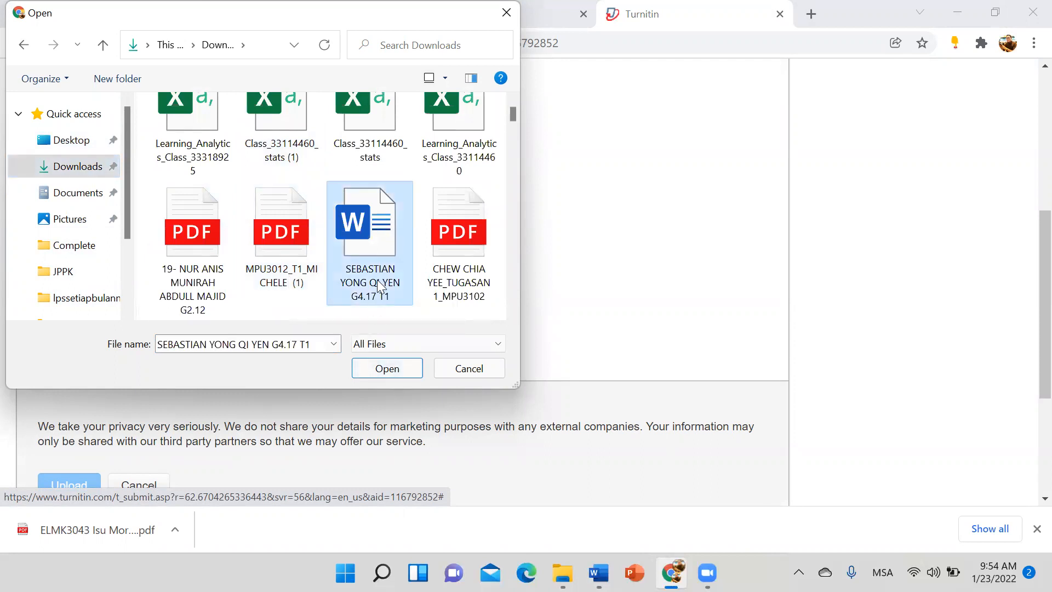
click(377, 373)
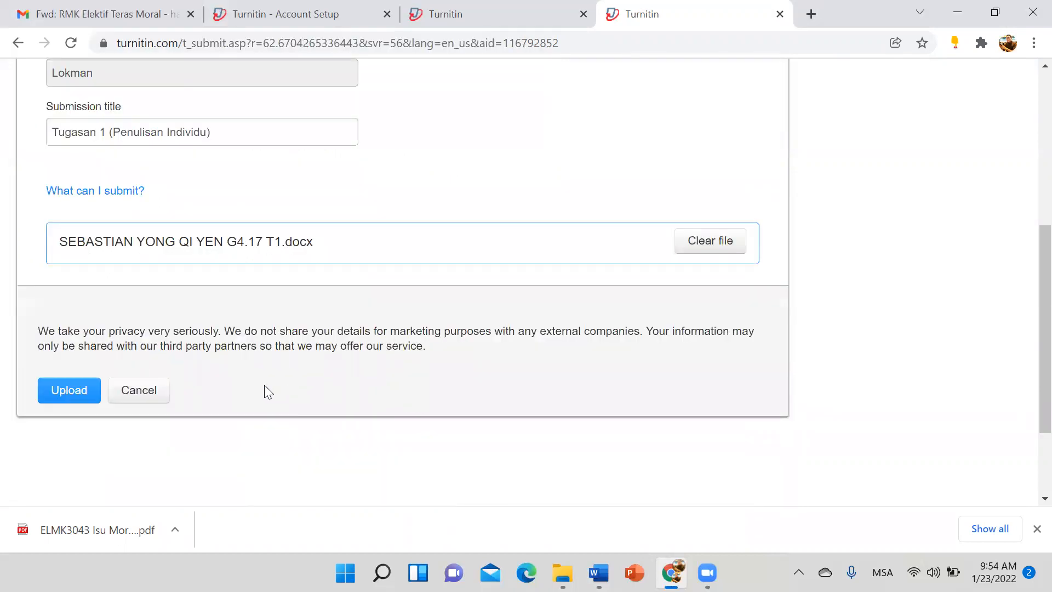
Step: Upload and confirm the paper, then go back to the assignment list
scroll(320, 309, up, 2)
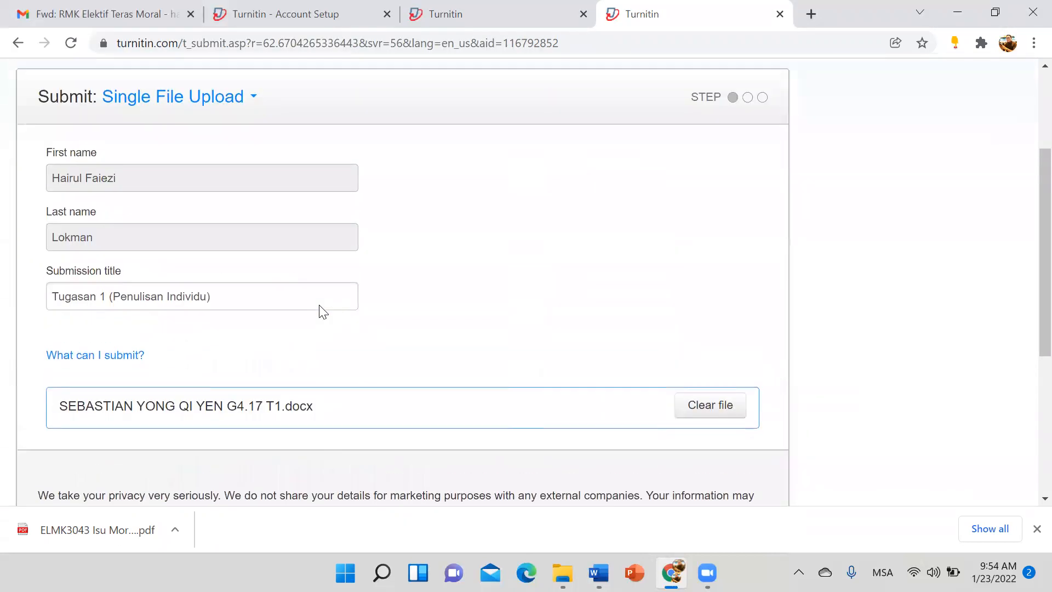
scroll(180, 344, down, 1)
click(63, 470)
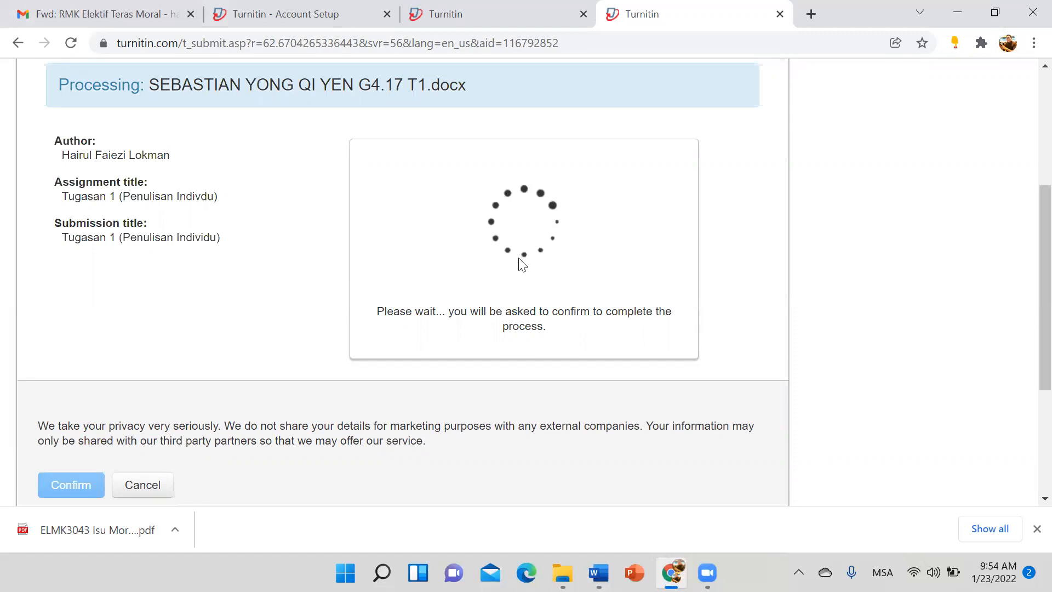
scroll(514, 270, up, 3)
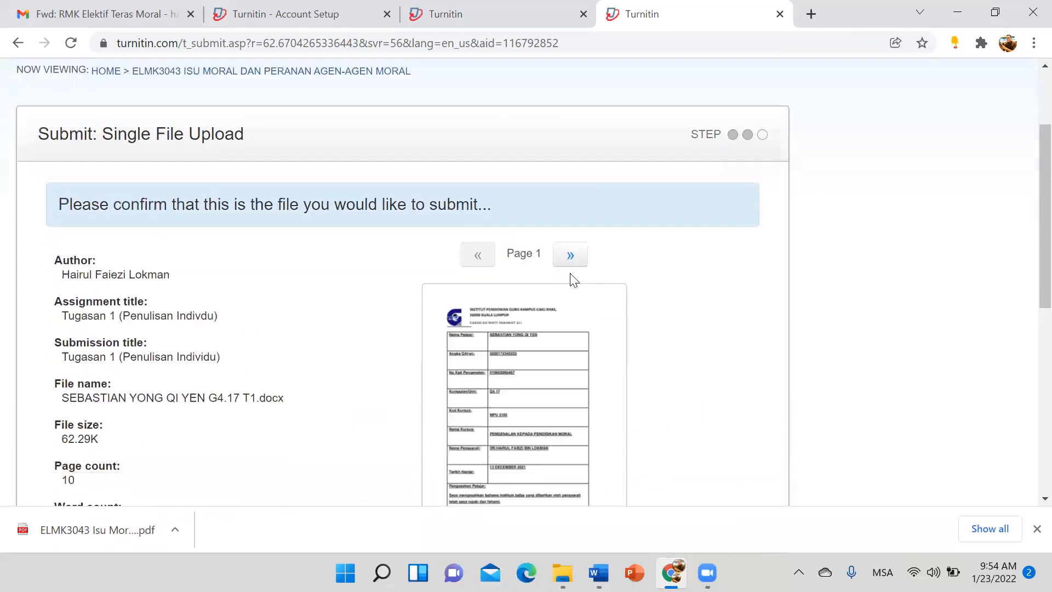
scroll(570, 277, down, 6)
click(59, 344)
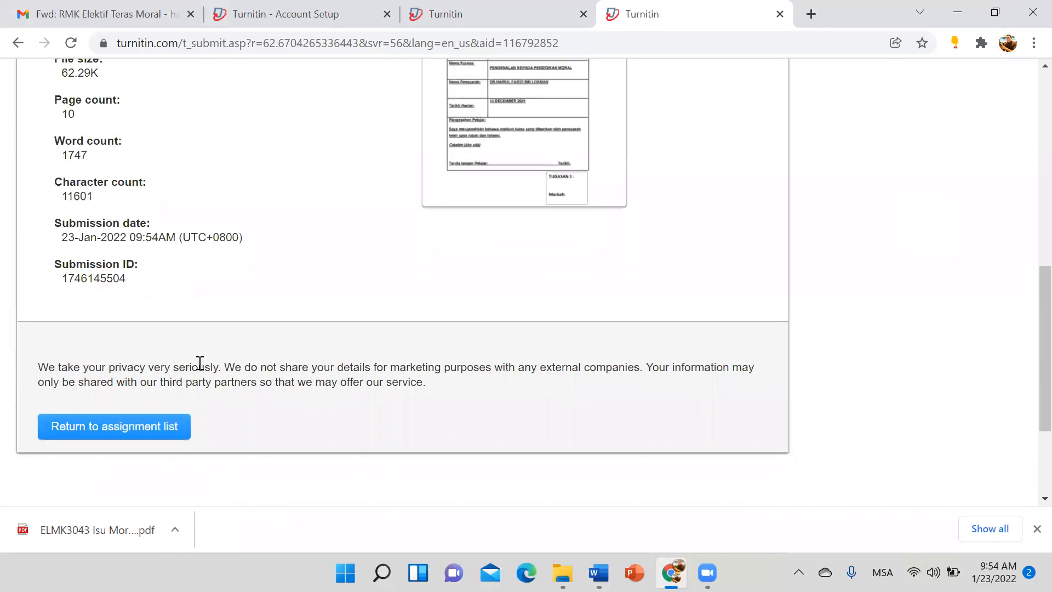
click(145, 427)
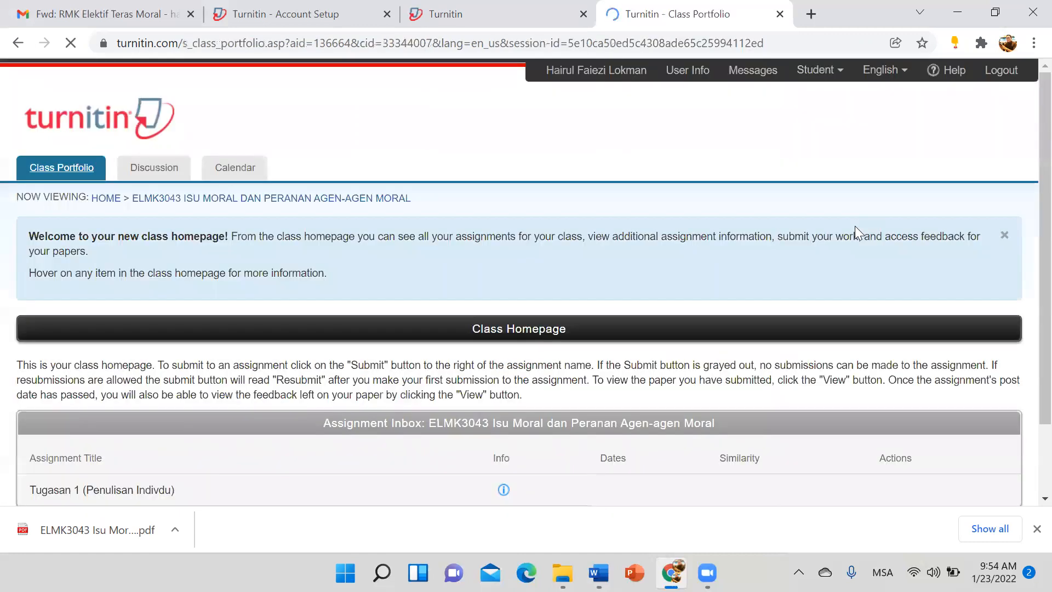
Step: Reload until Tugasan 1 shows 100% similarity, then resubmit and accept replacing the earlier paper
scroll(855, 226, down, 3)
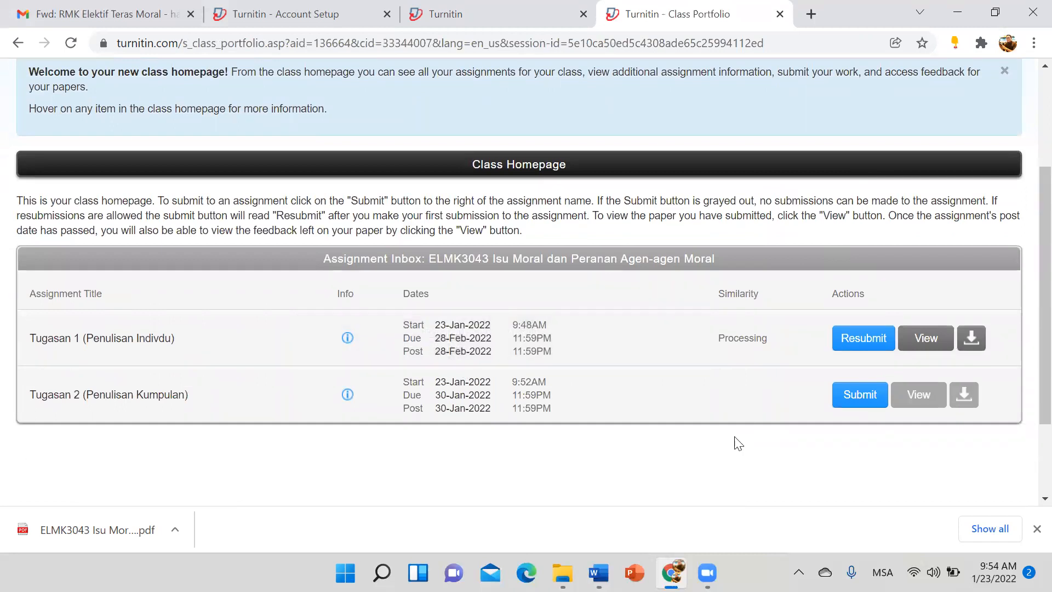
click(66, 44)
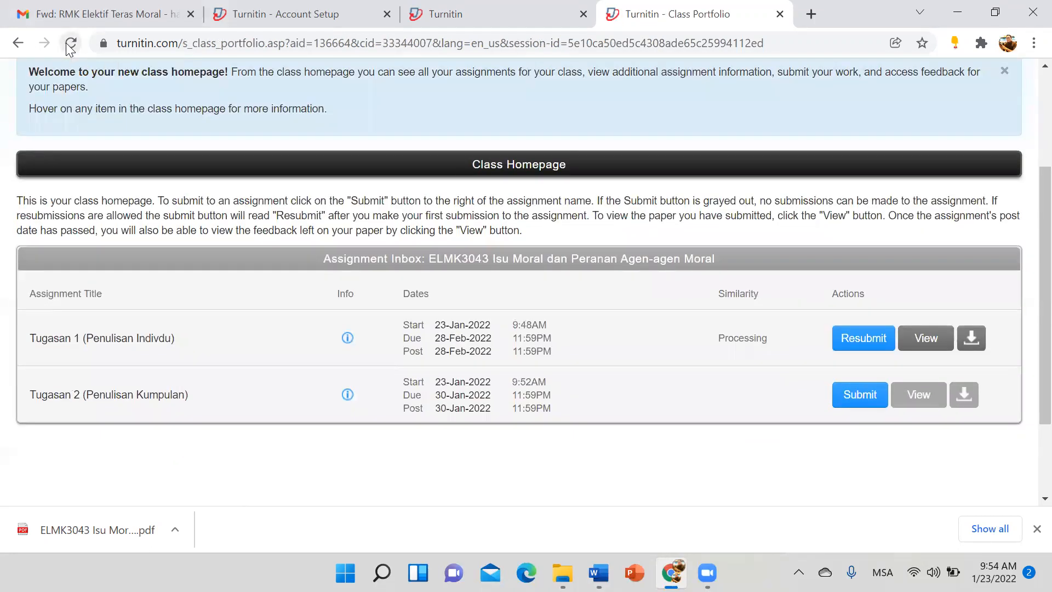
click(66, 43)
click(69, 43)
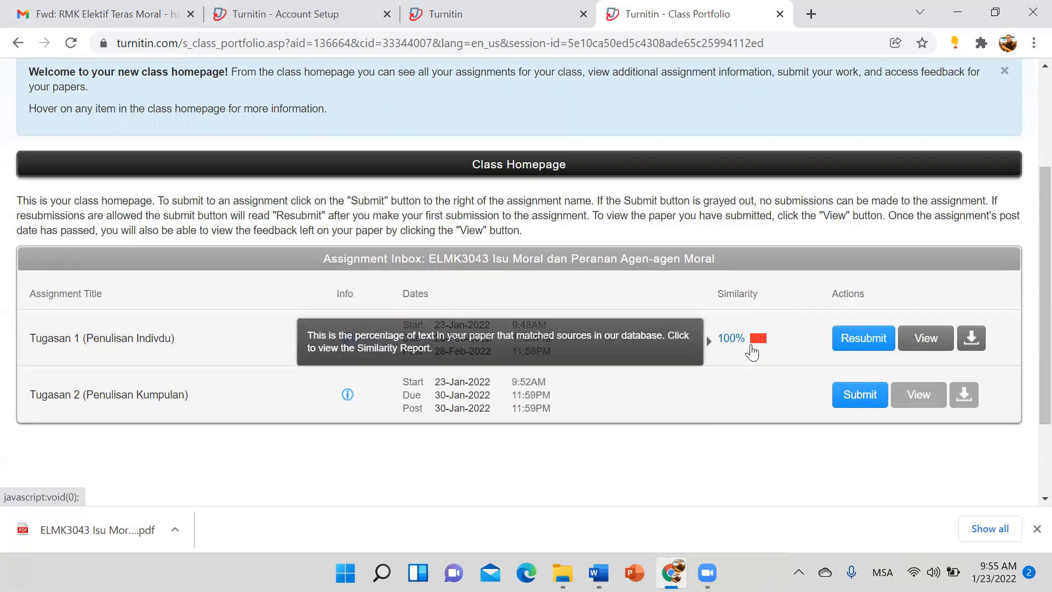
click(843, 344)
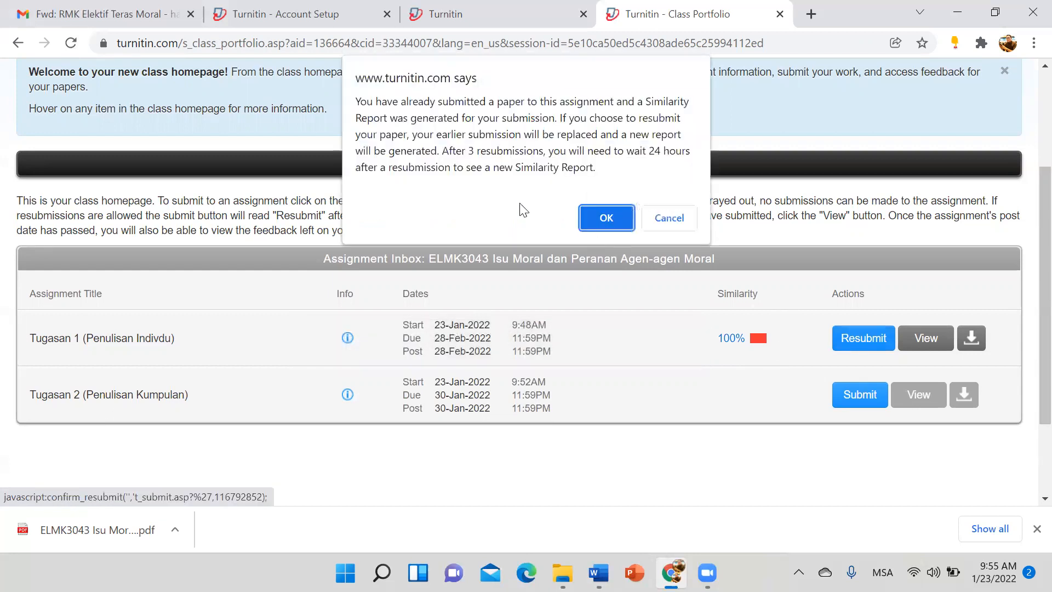
click(592, 218)
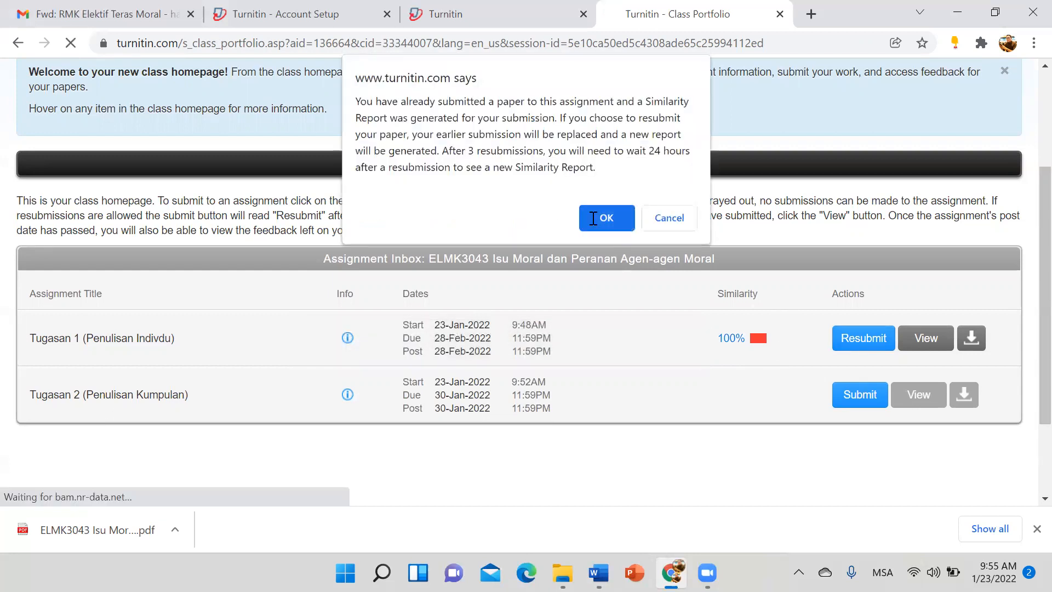
Step: Enter 'Tugasan 1' as the submission title
scroll(169, 365, down, 5)
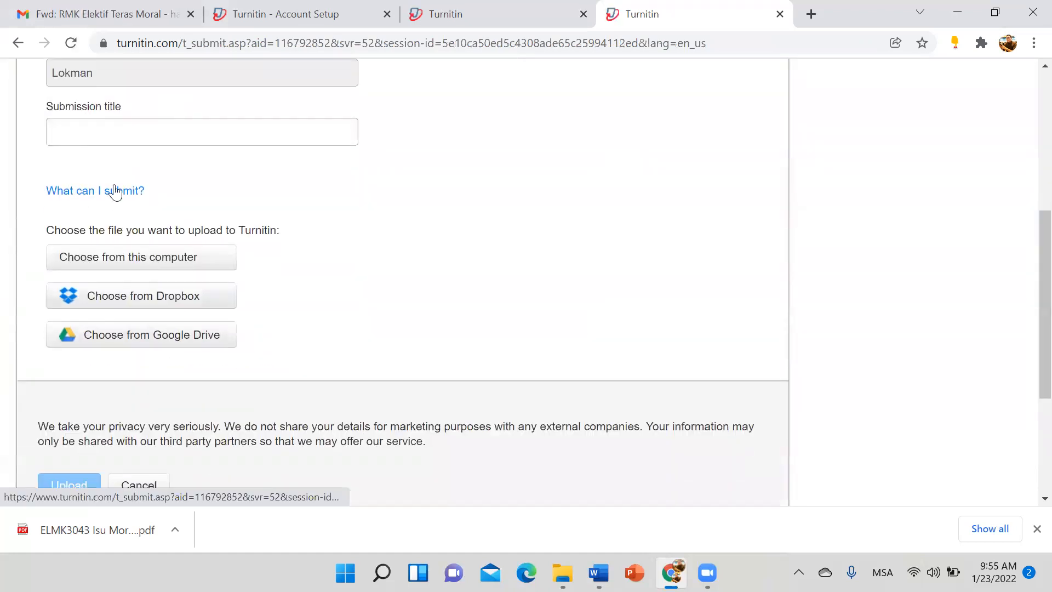
click(114, 125)
text(Tugasan 1)
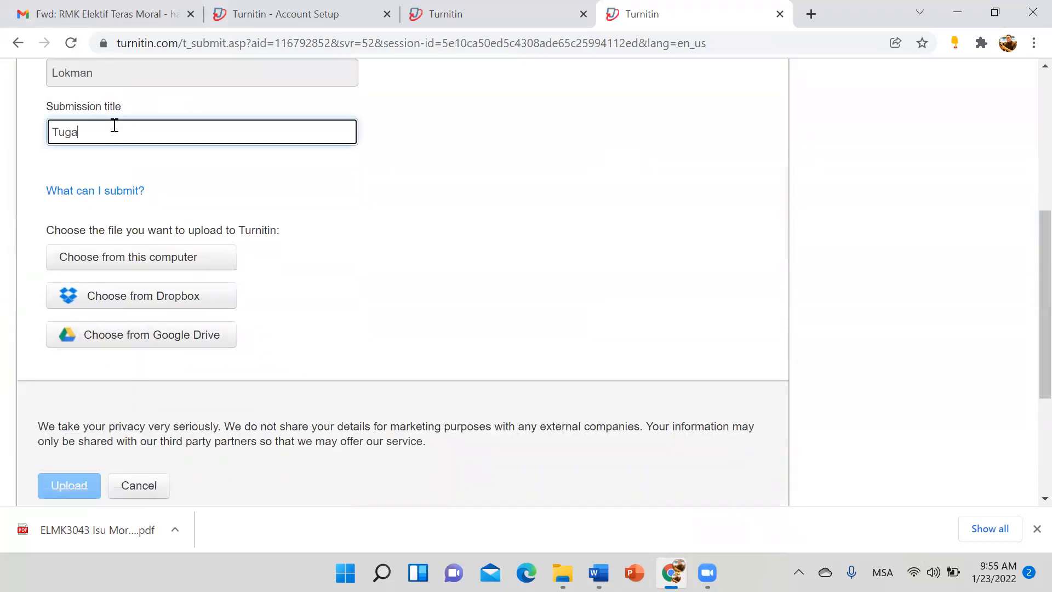
Step: Attach the Teks Pengacaraan .doc script from Downloads and upload it
click(181, 255)
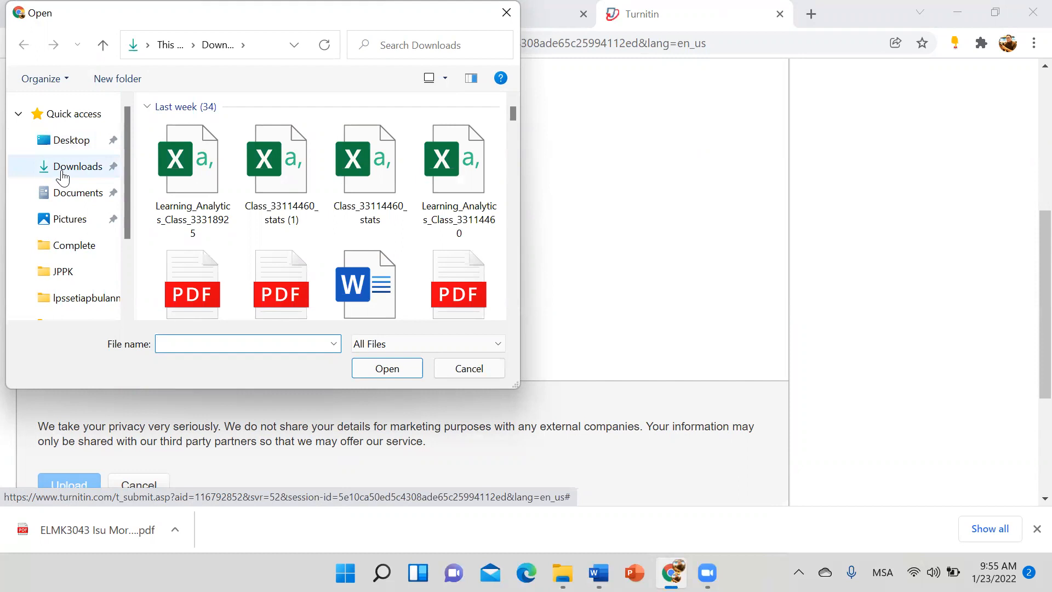
click(64, 166)
scroll(288, 215, down, 10)
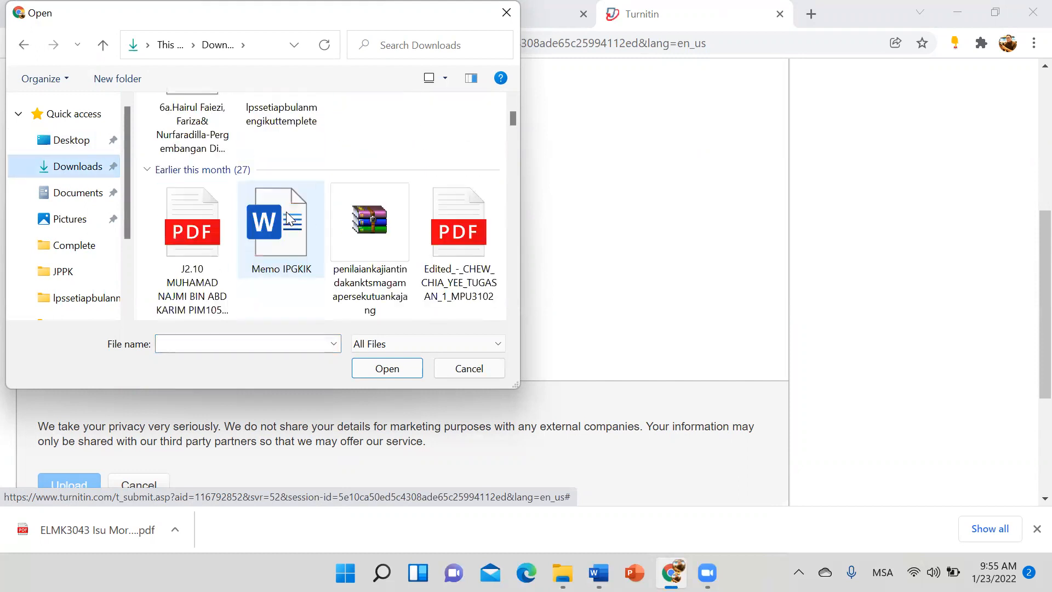
click(286, 214)
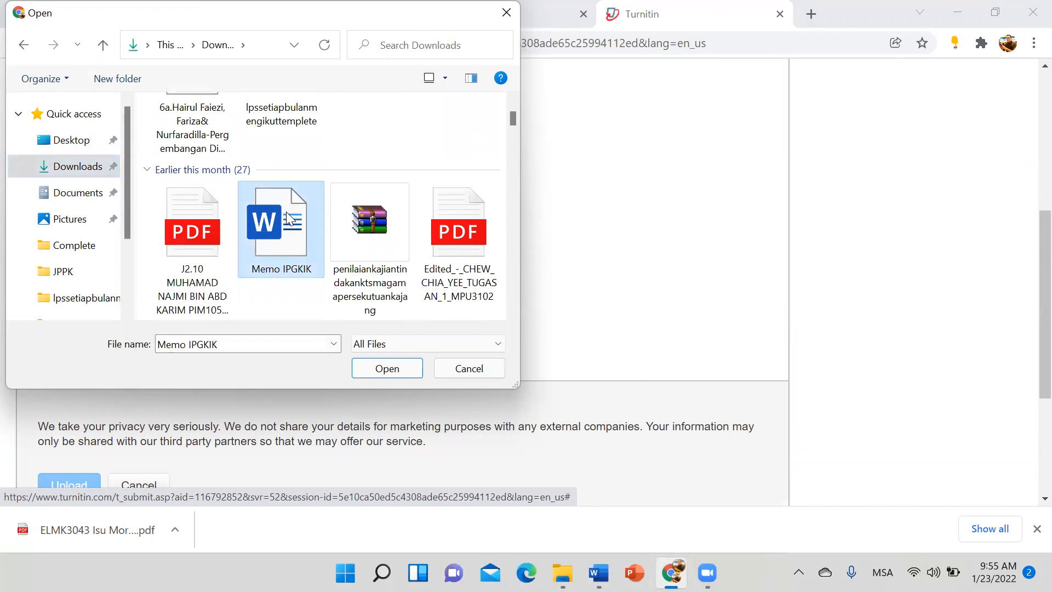
scroll(286, 212, down, 3)
scroll(289, 217, down, 3)
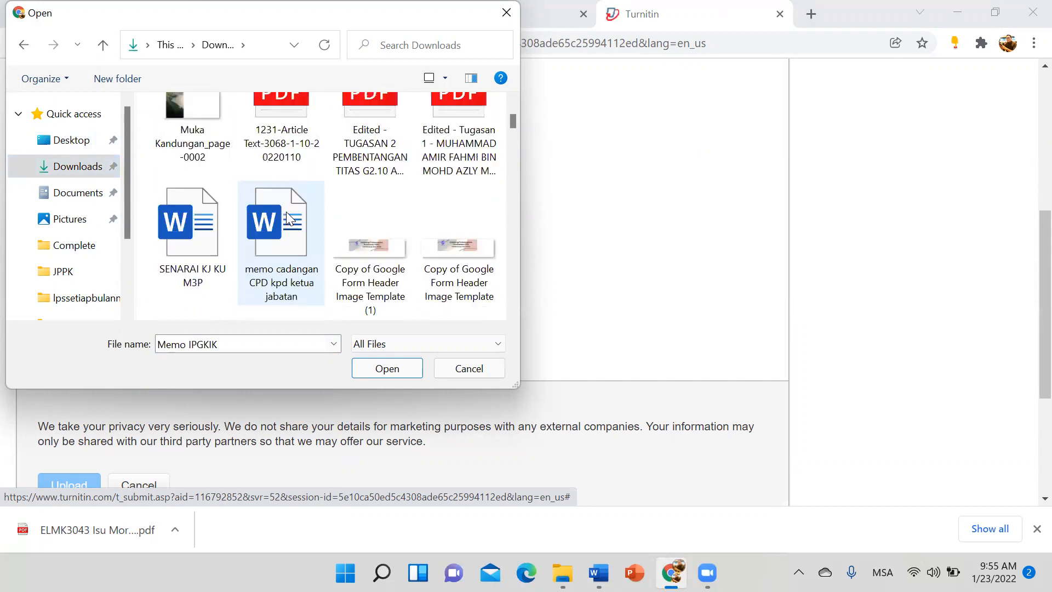
scroll(235, 276, down, 3)
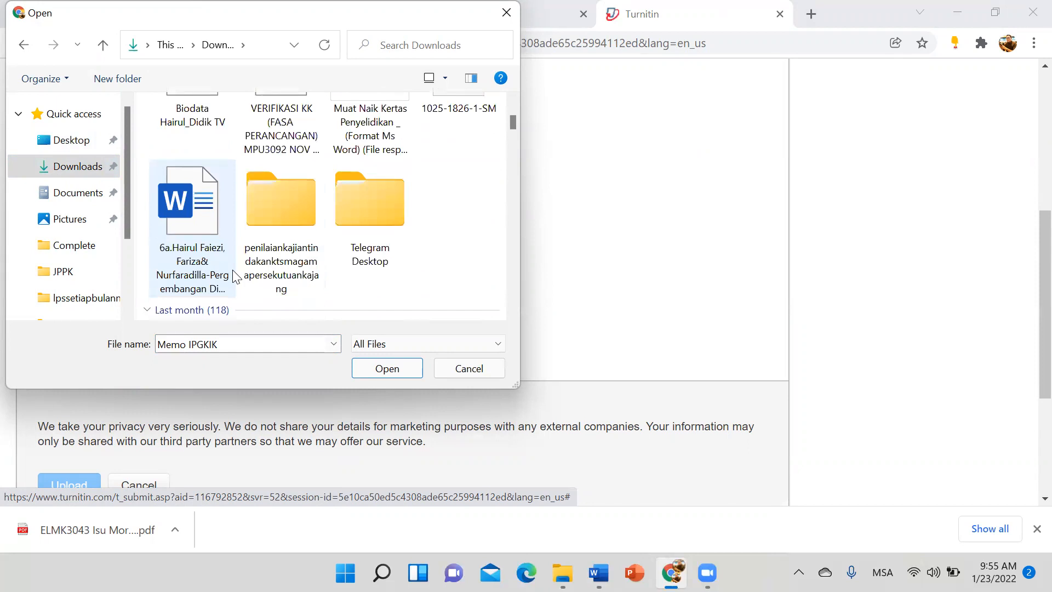
scroll(234, 277, down, 3)
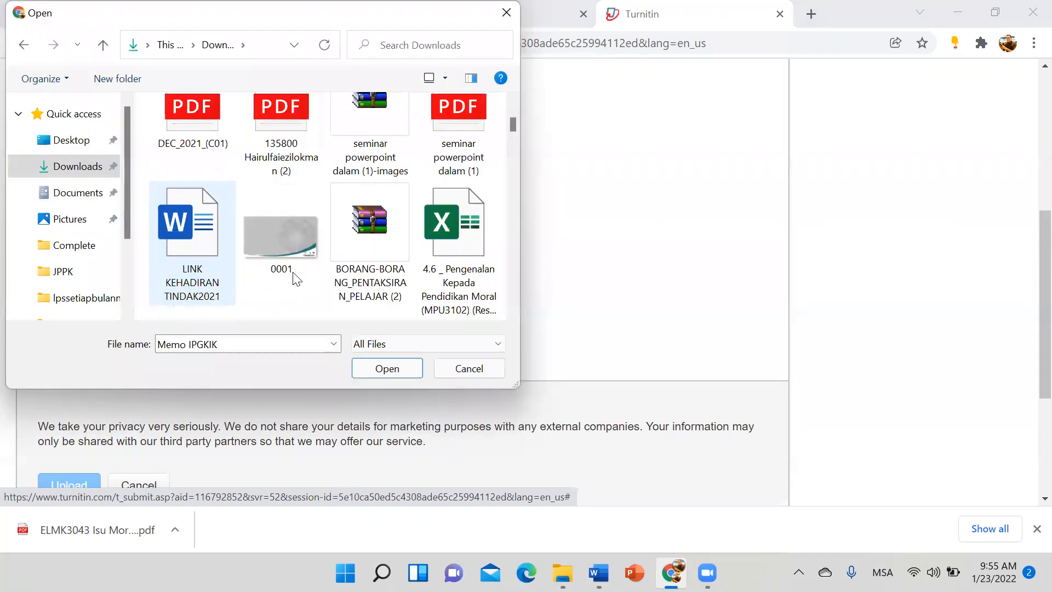
scroll(455, 289, down, 3)
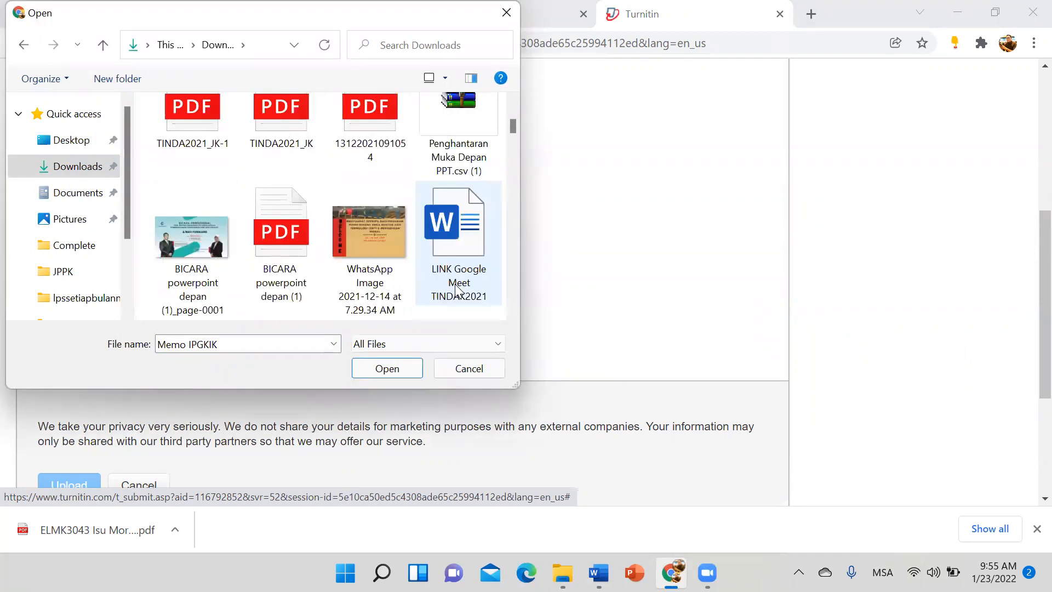
scroll(485, 271, down, 3)
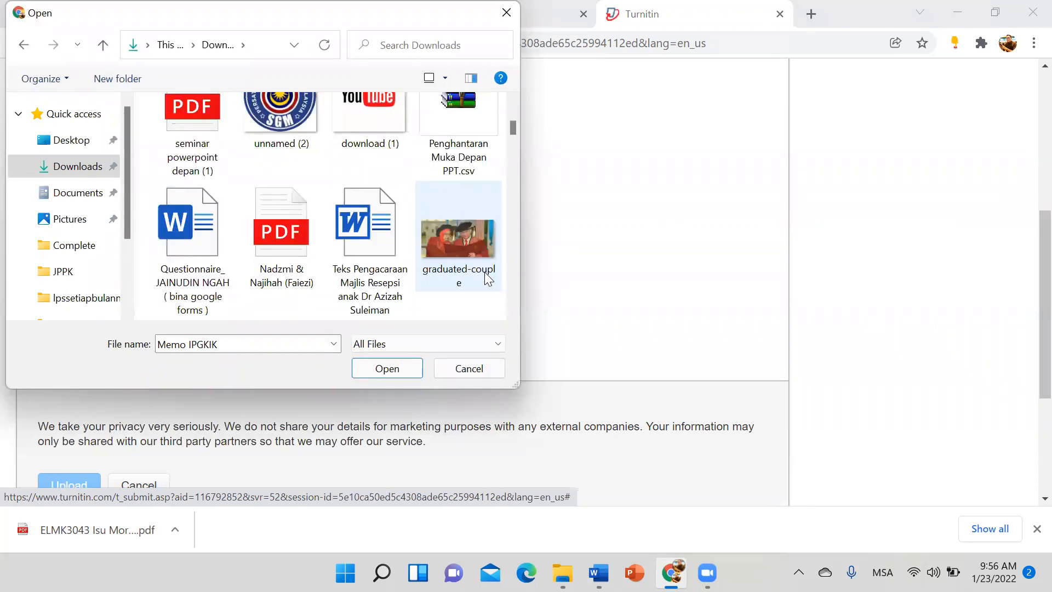
double_click(360, 241)
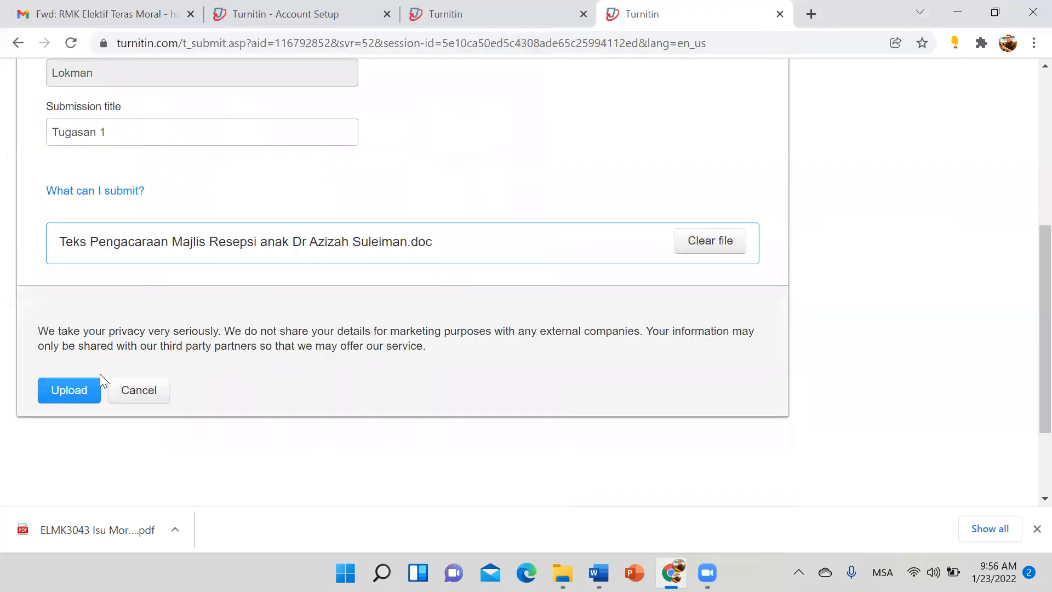
click(71, 390)
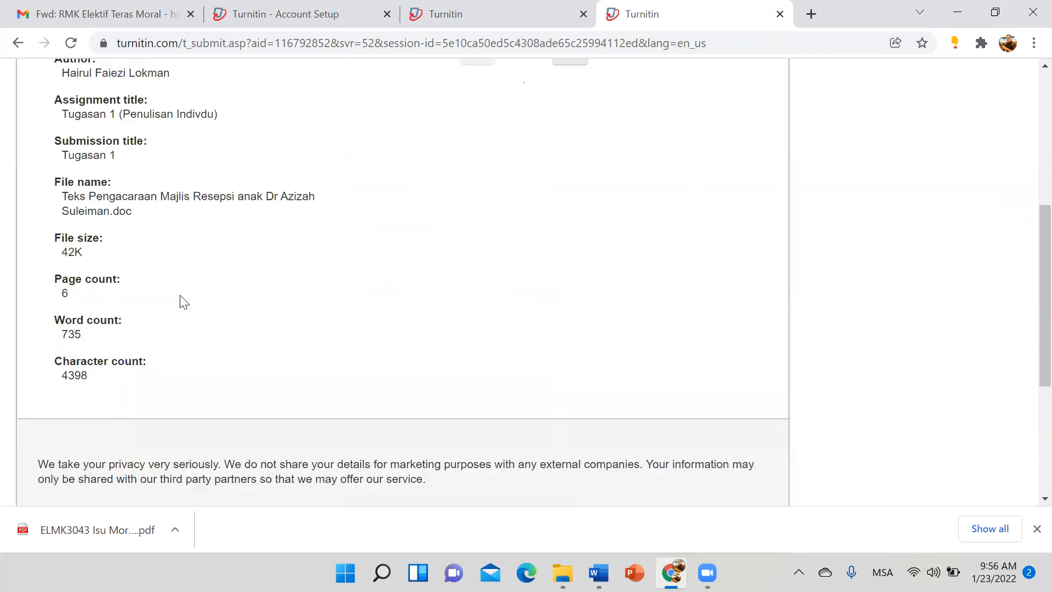
Step: Confirm the Tugasan 1 paper, refresh to see 54% similarity, and switch to the instructor tab
scroll(108, 421, down, 3)
click(82, 360)
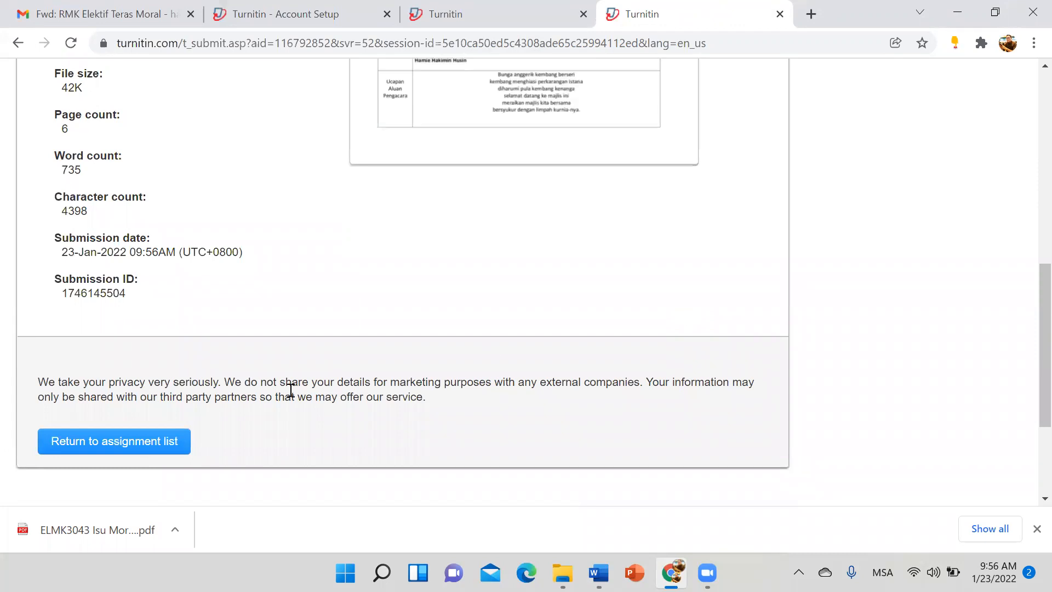
click(129, 447)
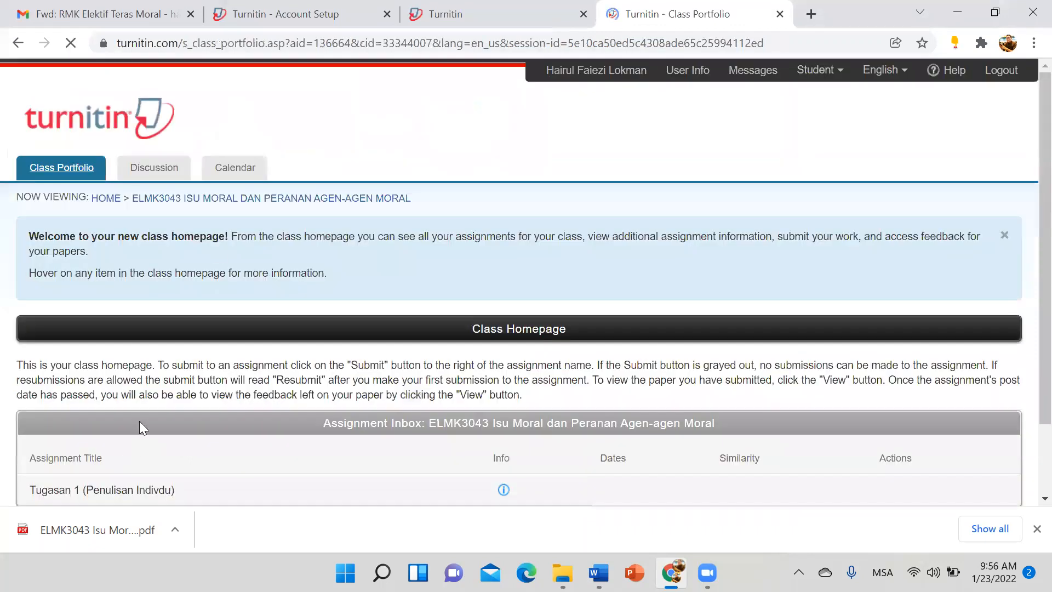
scroll(598, 422, down, 2)
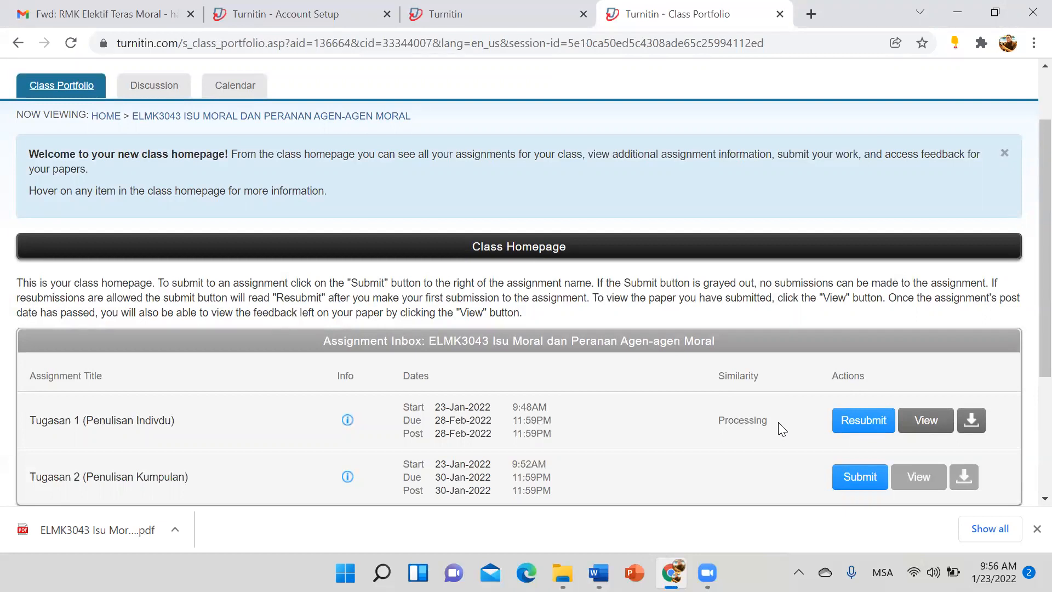
click(70, 43)
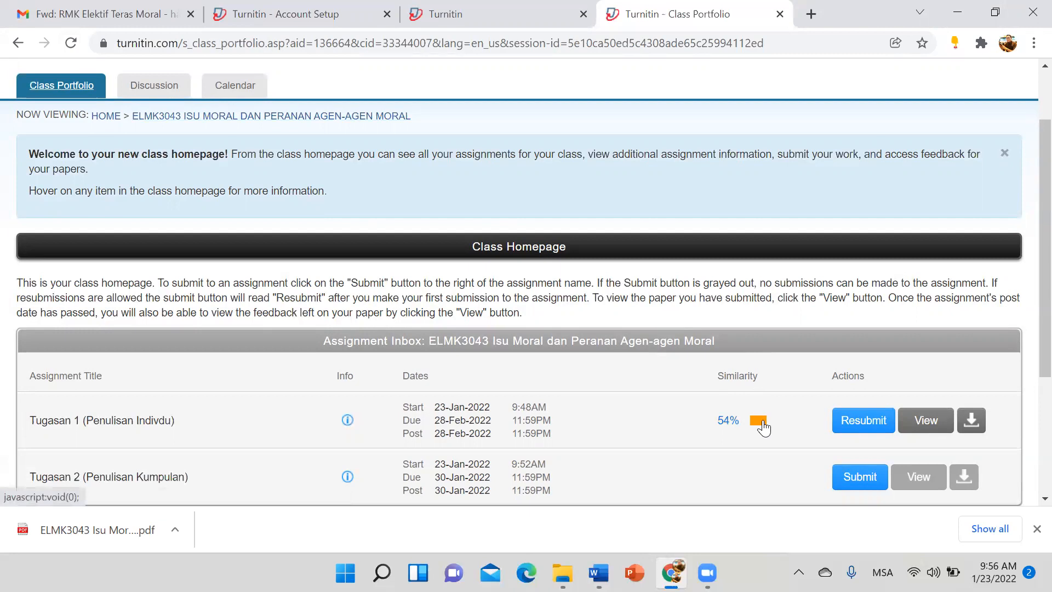
mouse_move(764, 426)
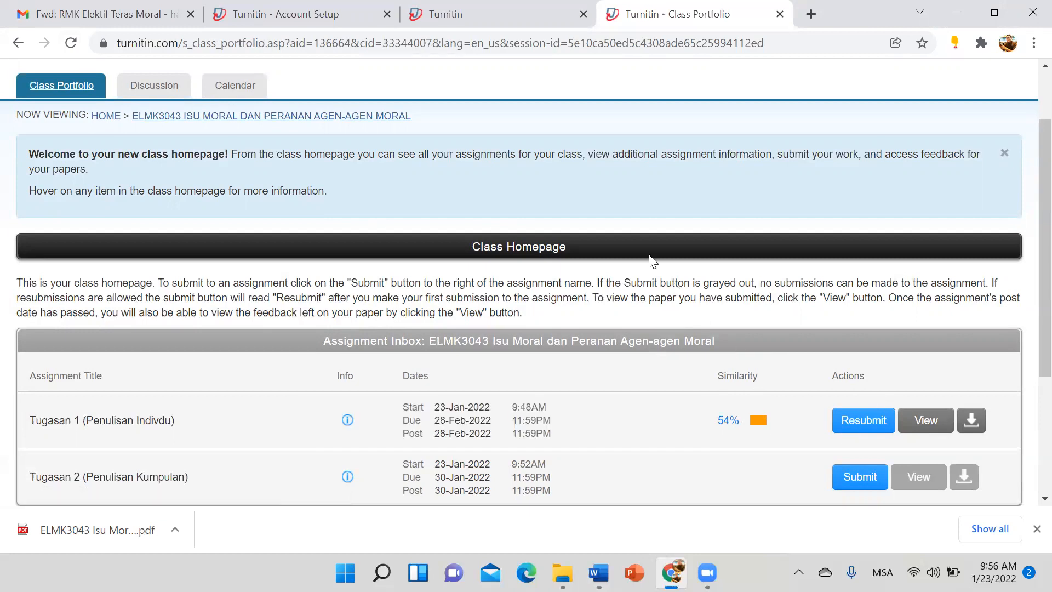
click(503, 13)
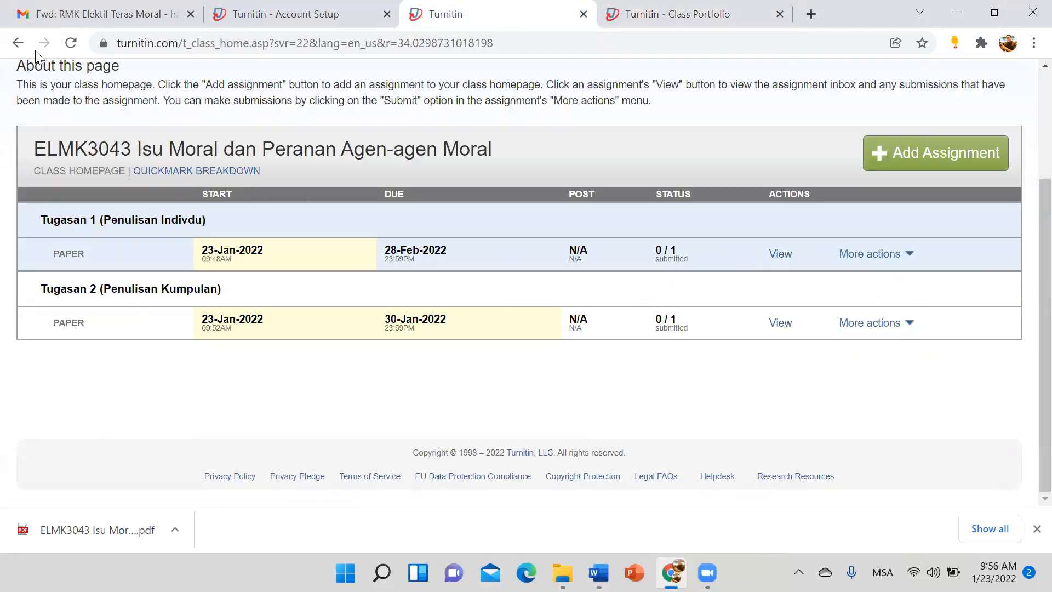
click(71, 43)
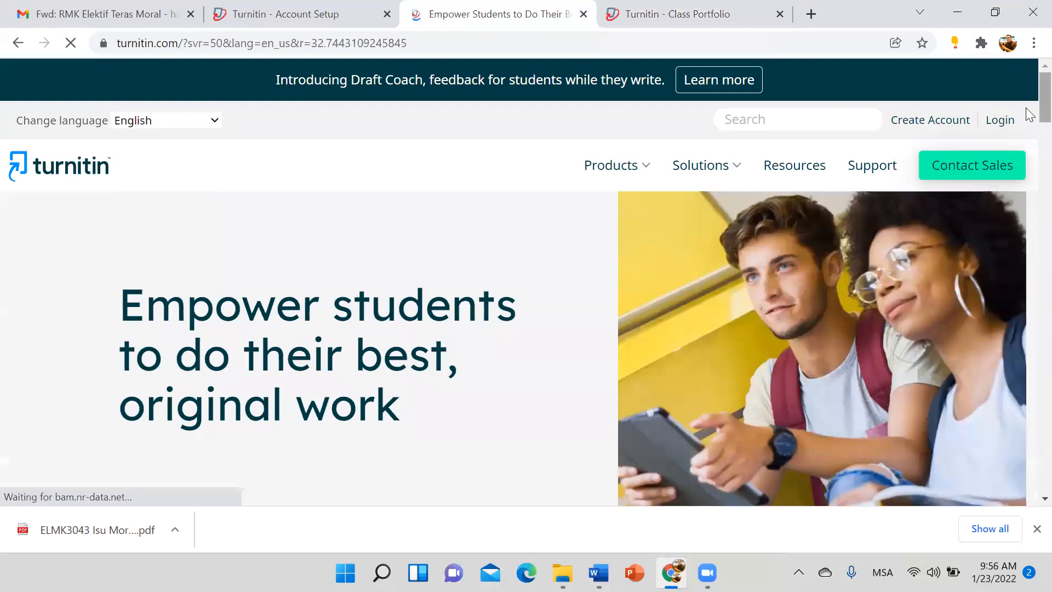
click(1002, 123)
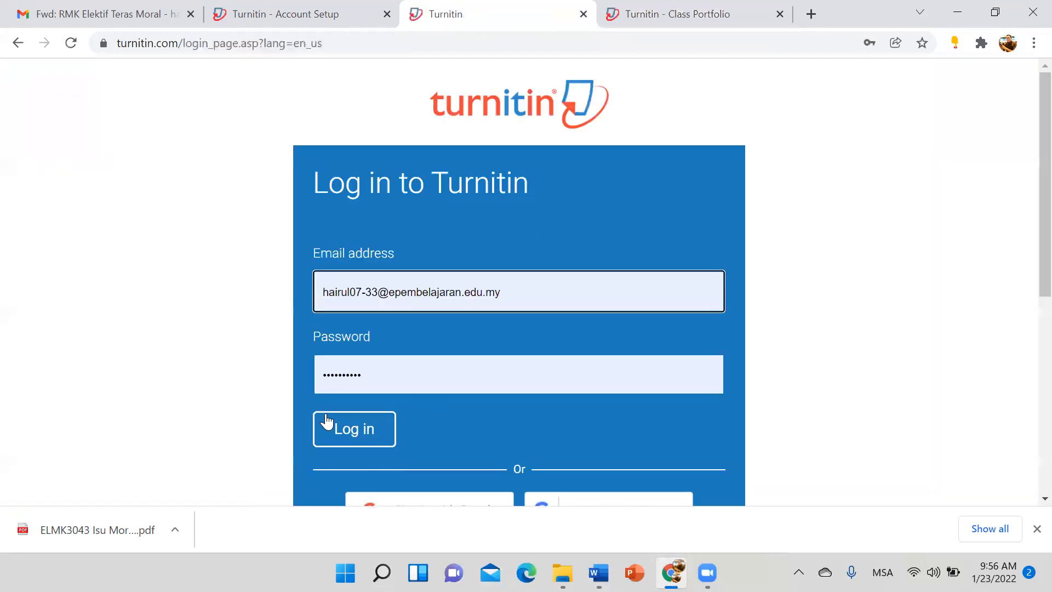
click(327, 420)
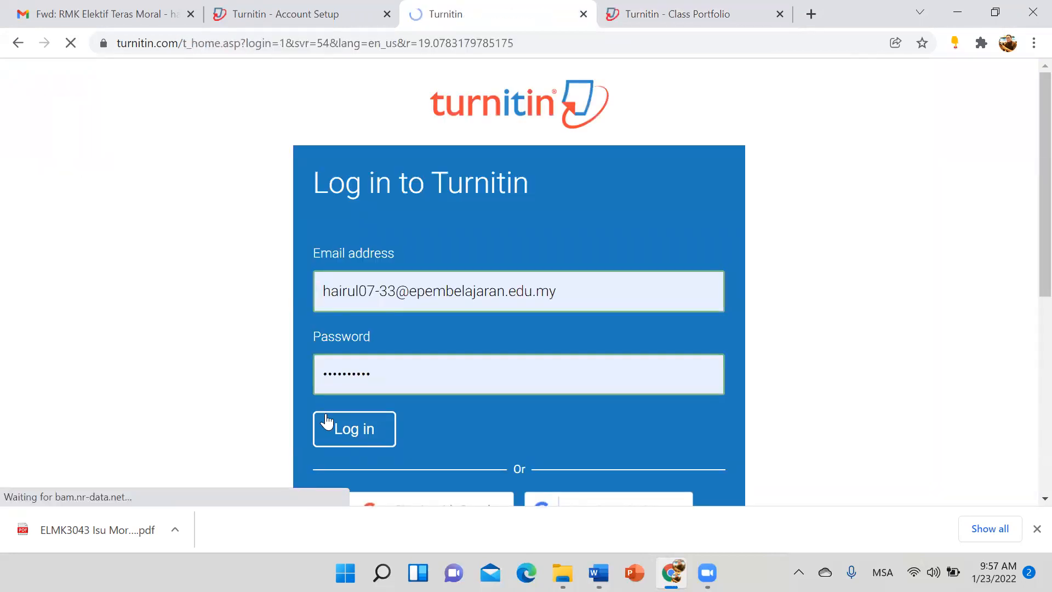
click(283, 372)
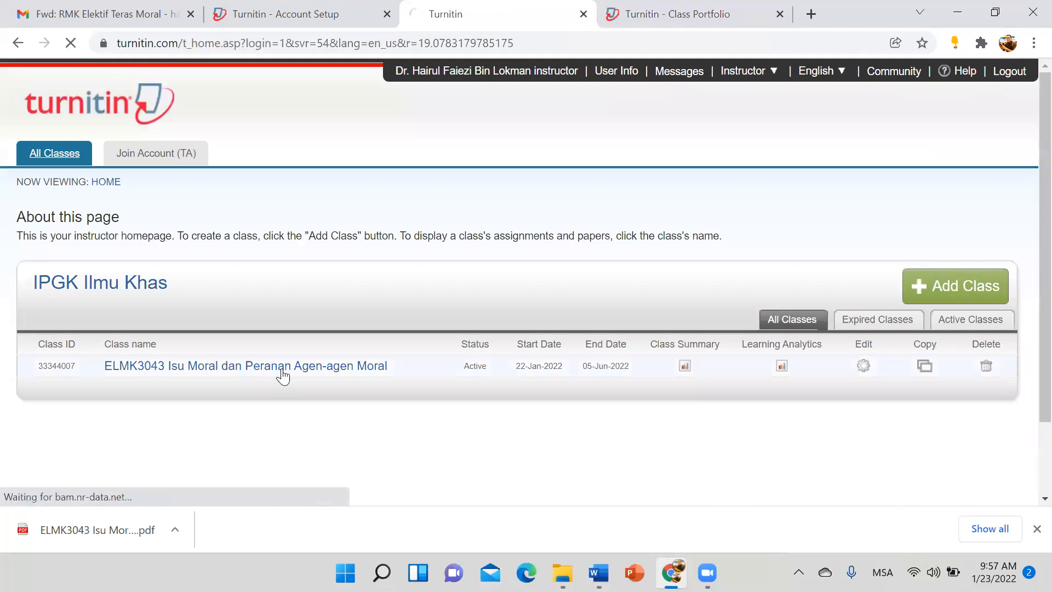
scroll(445, 375, down, 1)
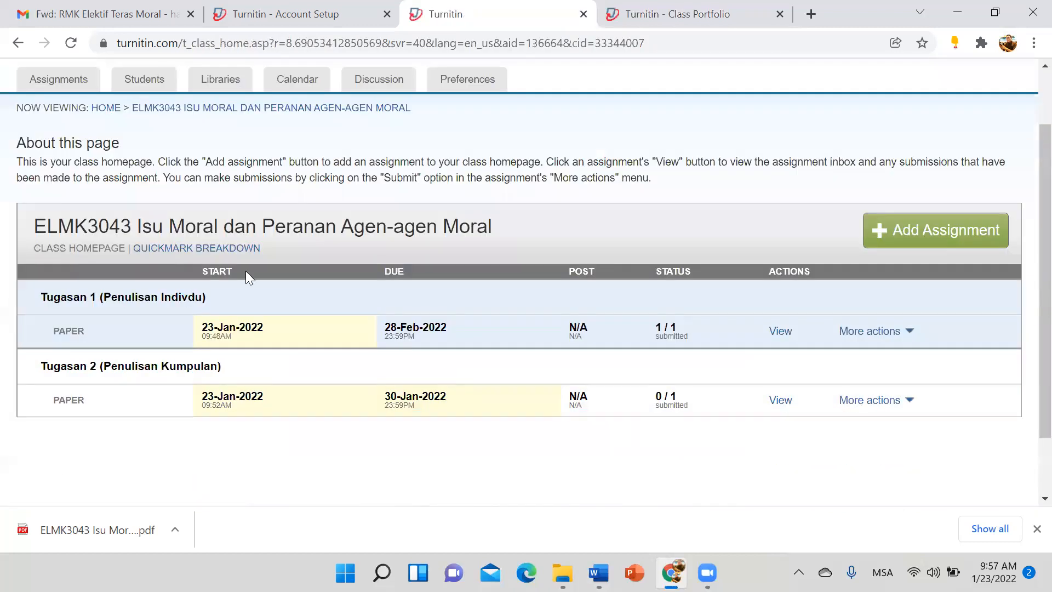
scroll(246, 270, down, 1)
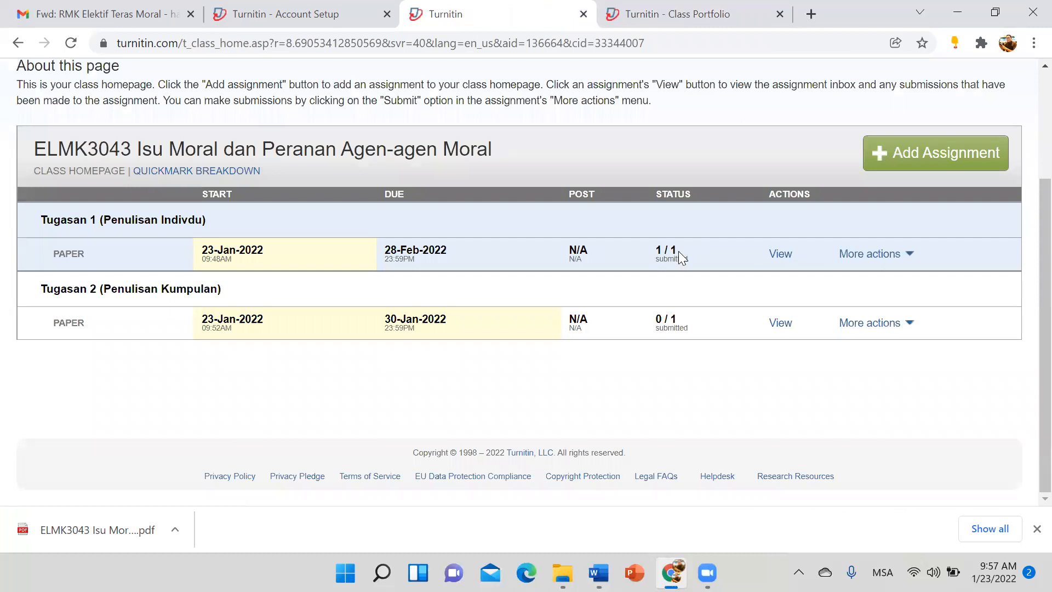
click(786, 261)
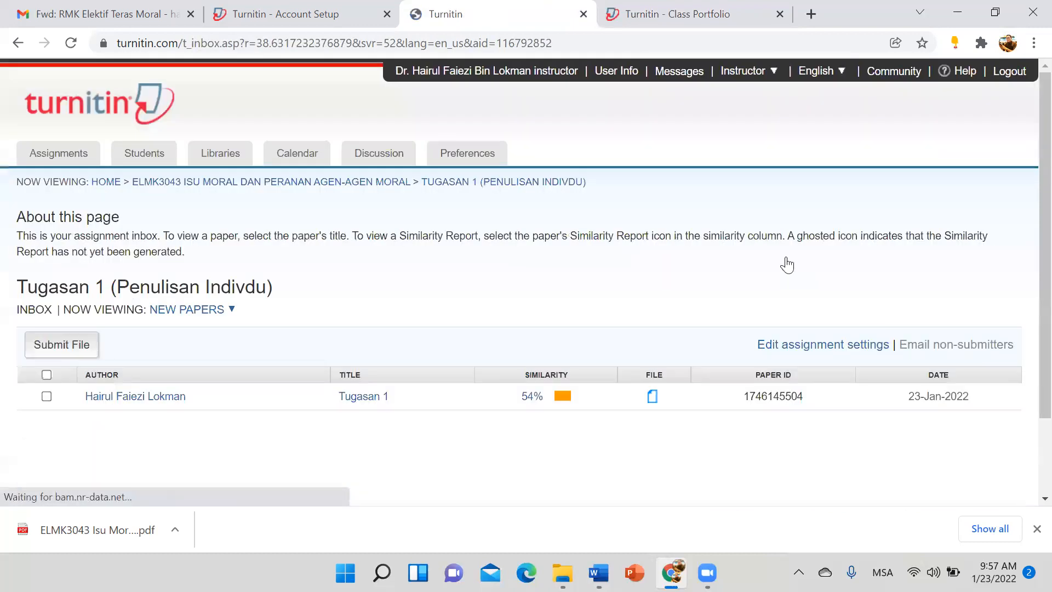
scroll(547, 295, down, 2)
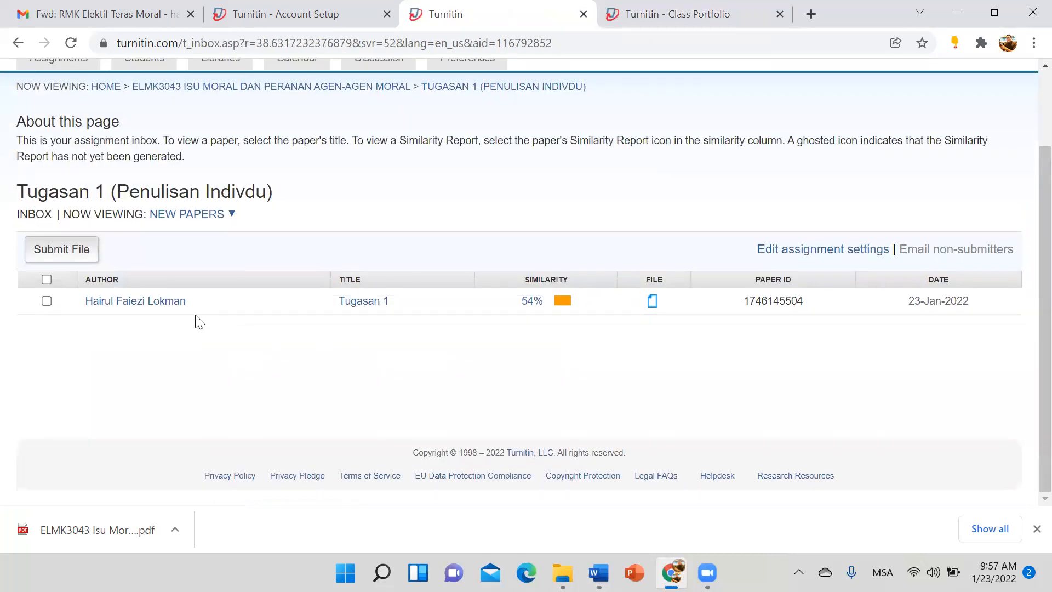
Step: Open the paper's similarity report and step through the first three es.scribd.com matches
click(561, 302)
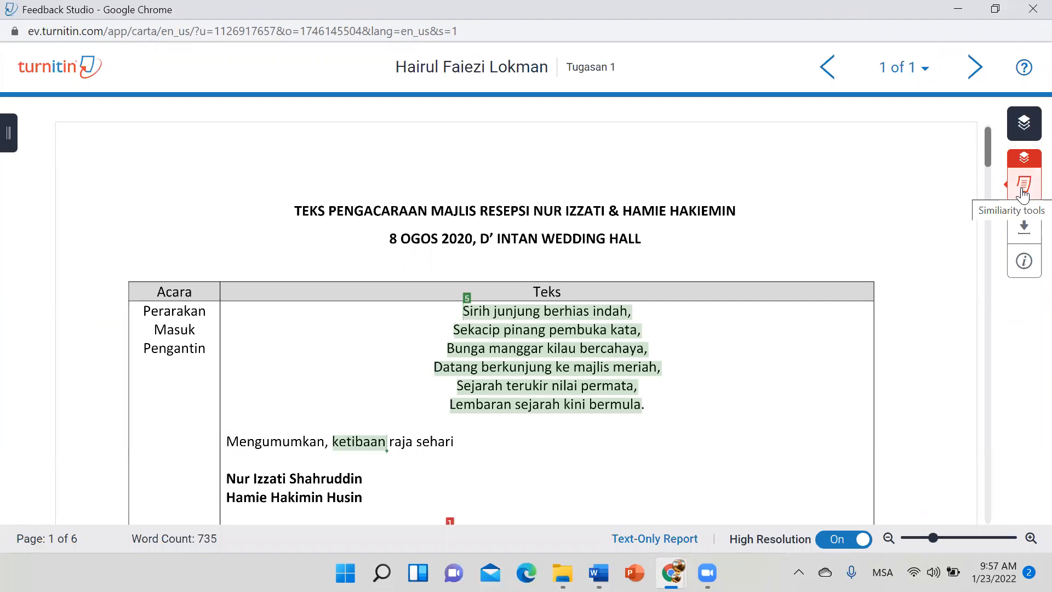
click(1023, 193)
click(888, 185)
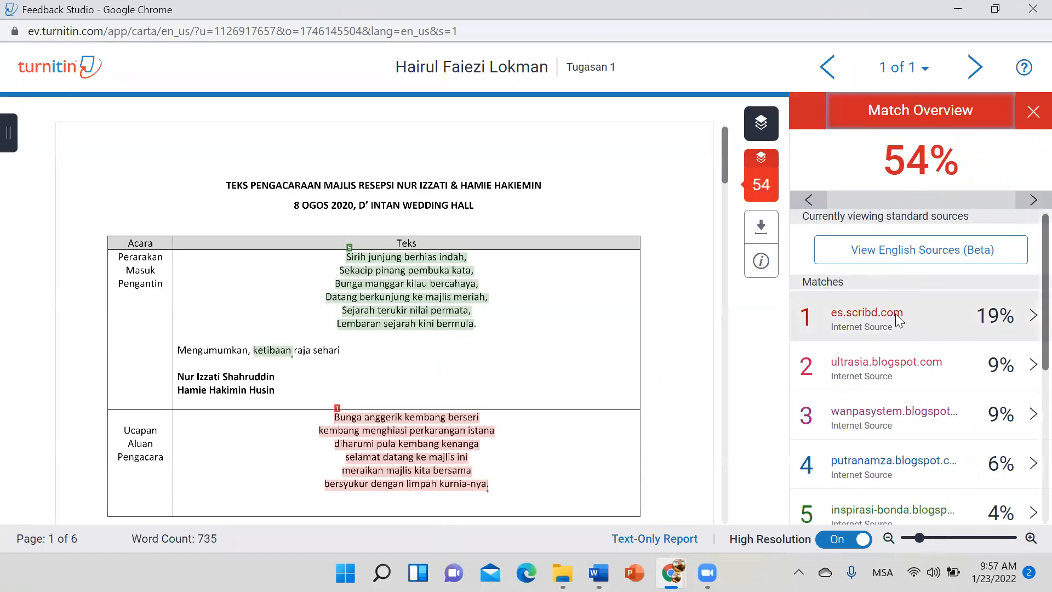
click(893, 316)
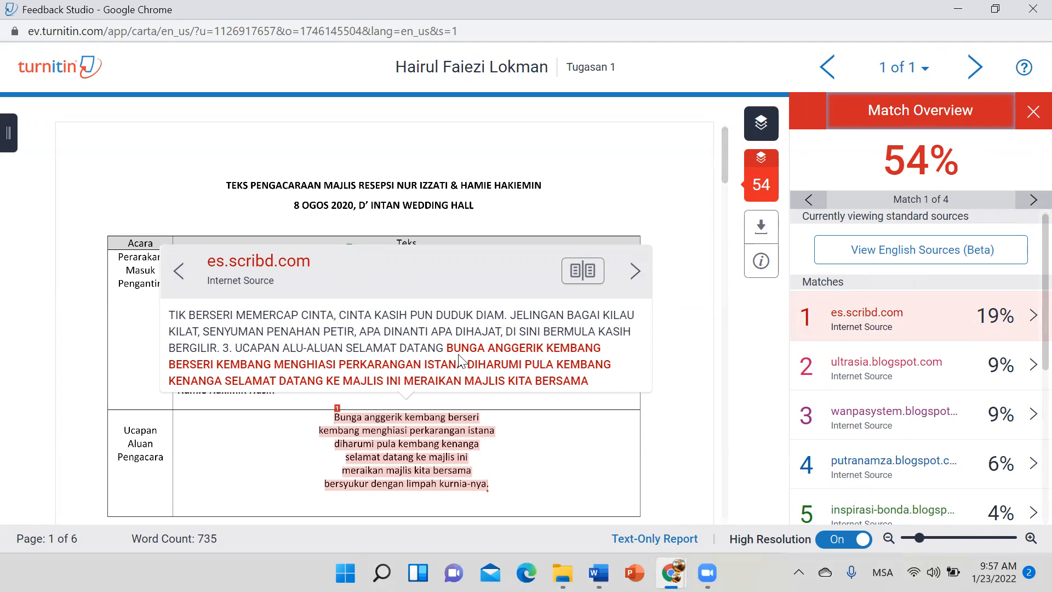
click(634, 270)
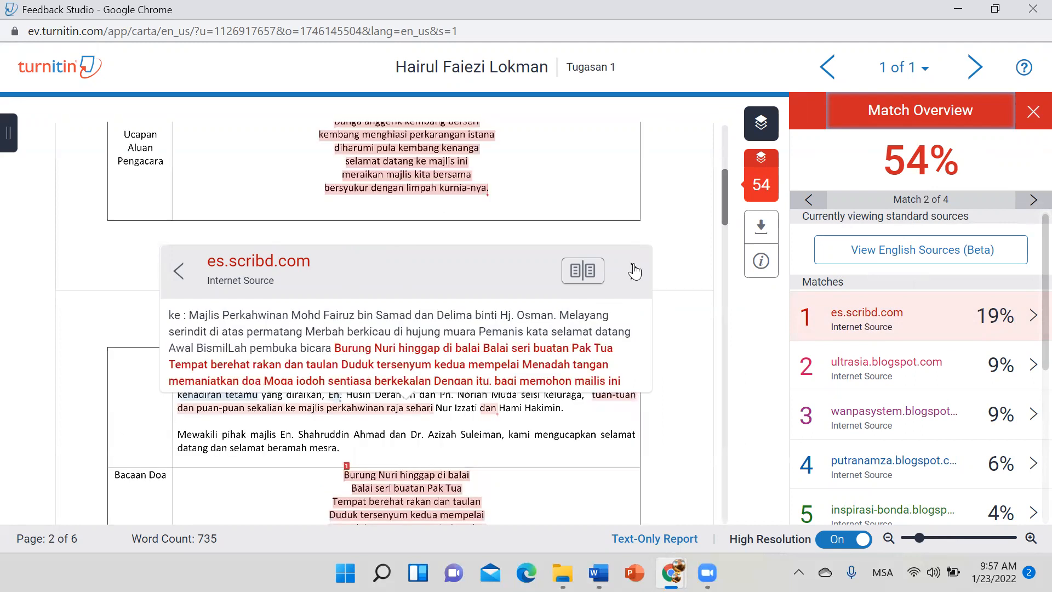
click(633, 271)
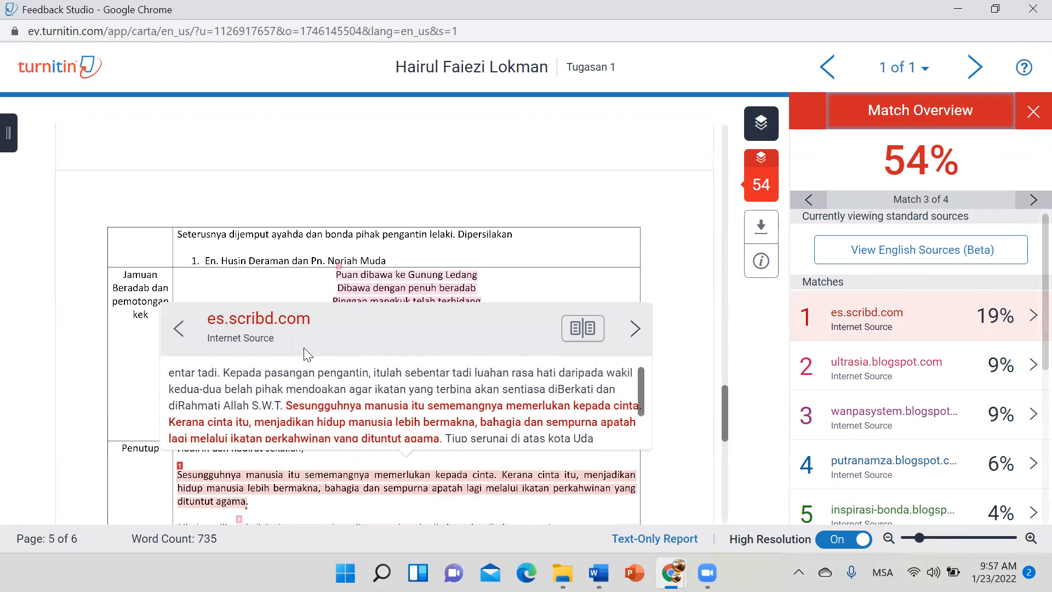
Step: View the es.scribd.com source page, close it, and return to the report's fourth match
click(268, 329)
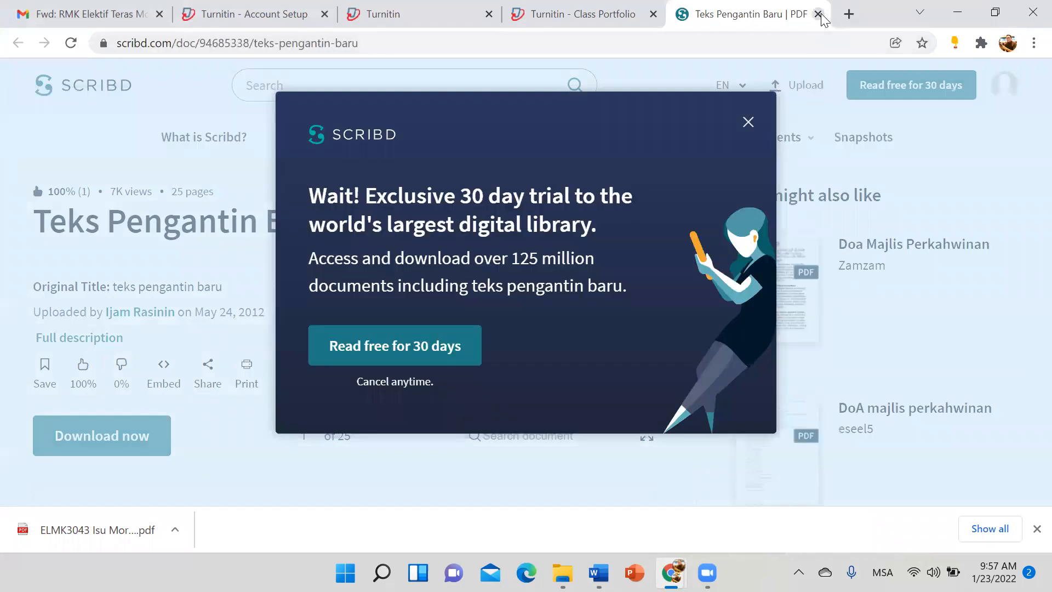
click(817, 15)
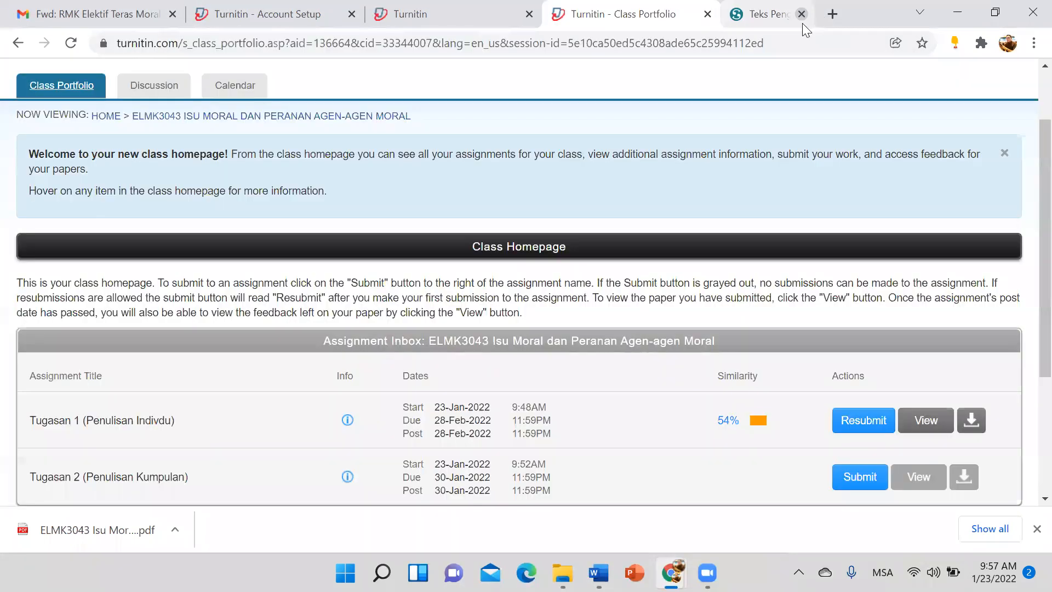
click(484, 25)
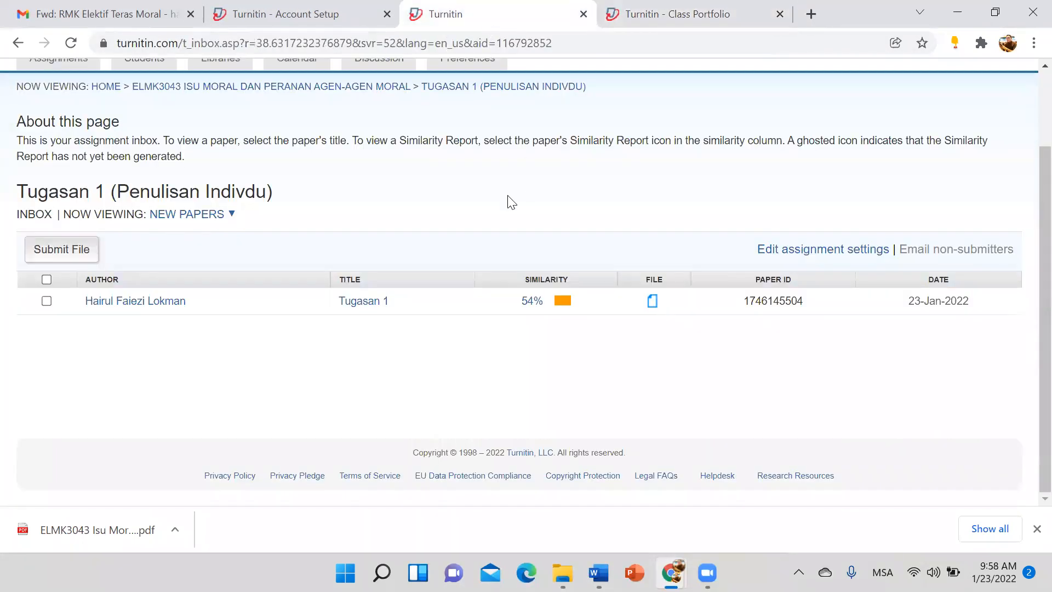
mouse_move(671, 572)
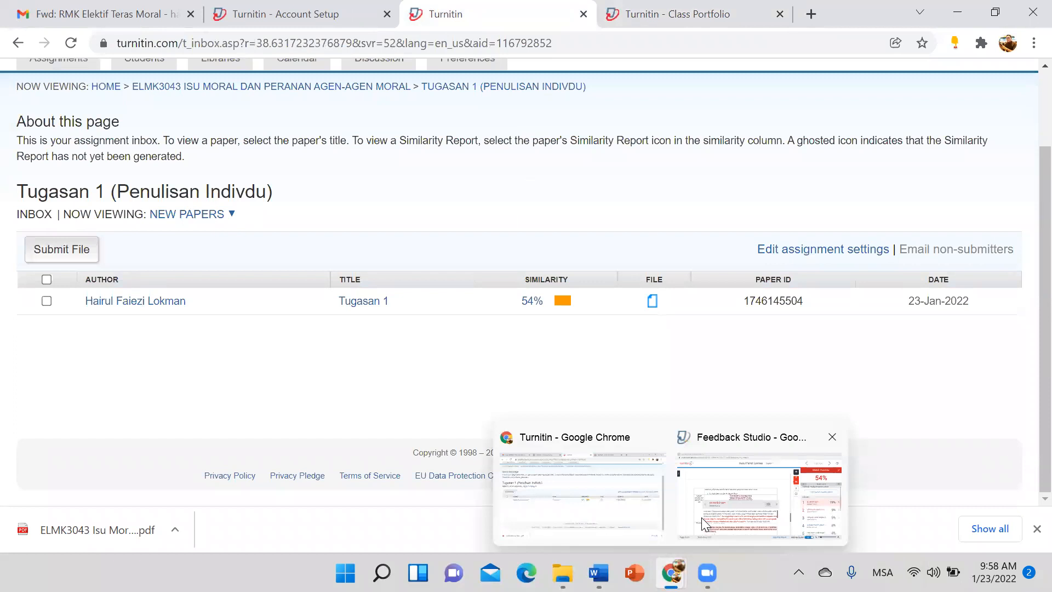
click(816, 493)
scroll(455, 375, down, 1)
scroll(691, 325, down, 2)
click(635, 340)
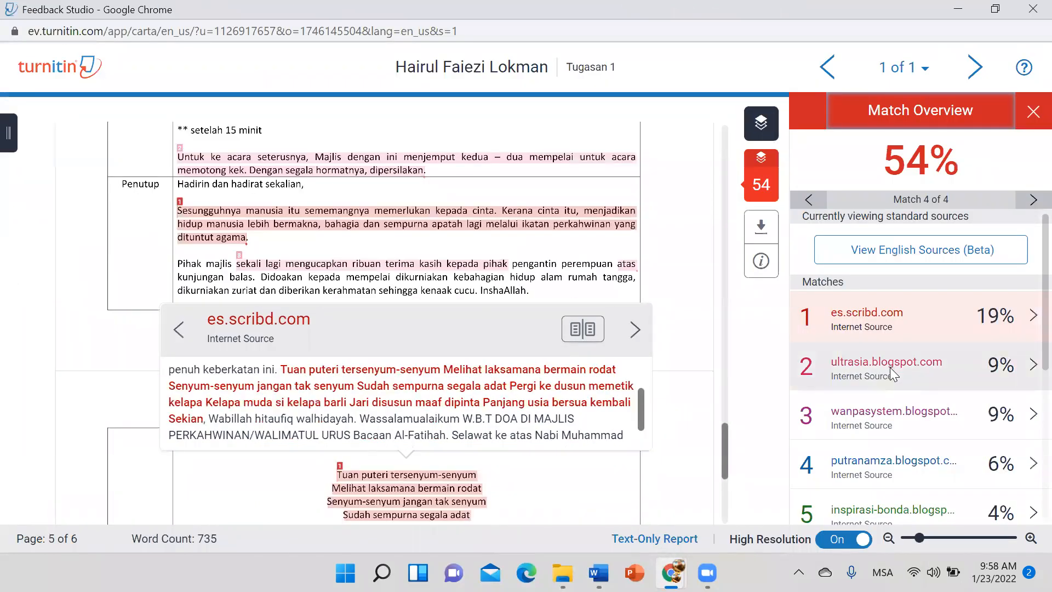
Step: Review the ultrasia, wanpasystem and putranamza blogspot matches, then return to es.scribd.com
click(890, 367)
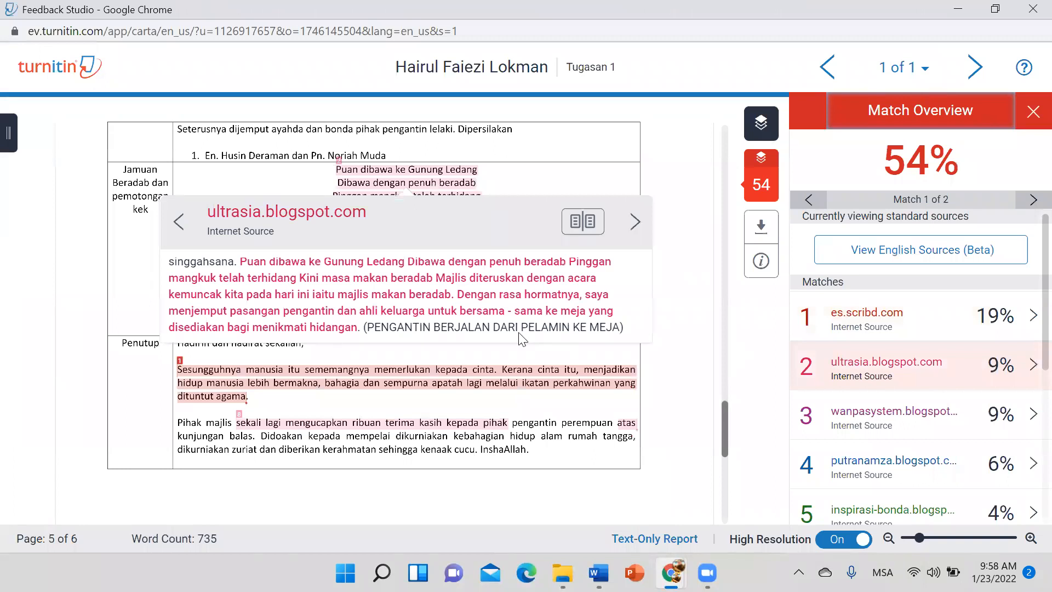
click(864, 411)
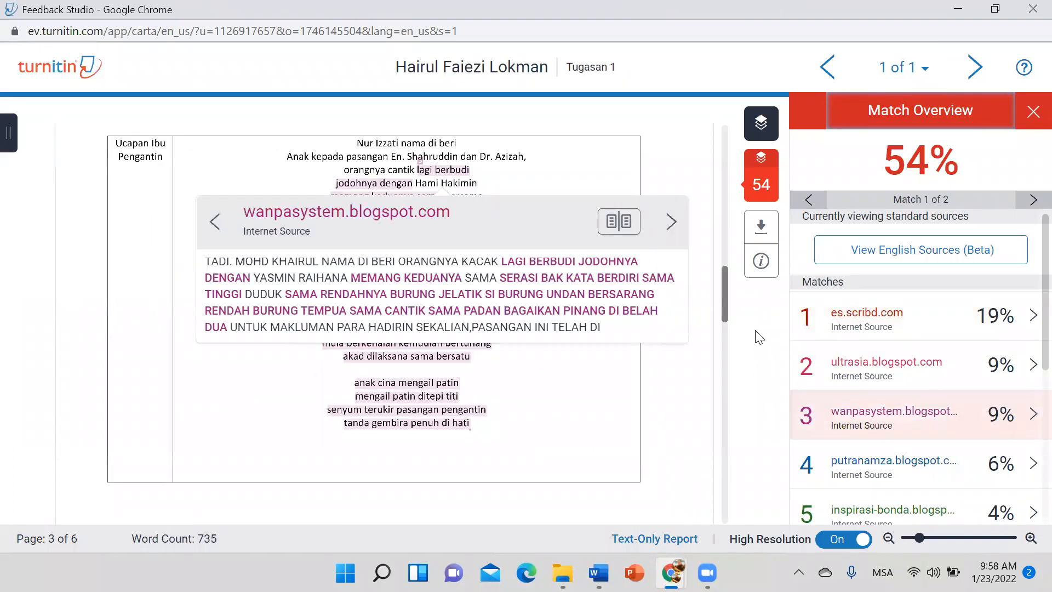
scroll(981, 435, down, 2)
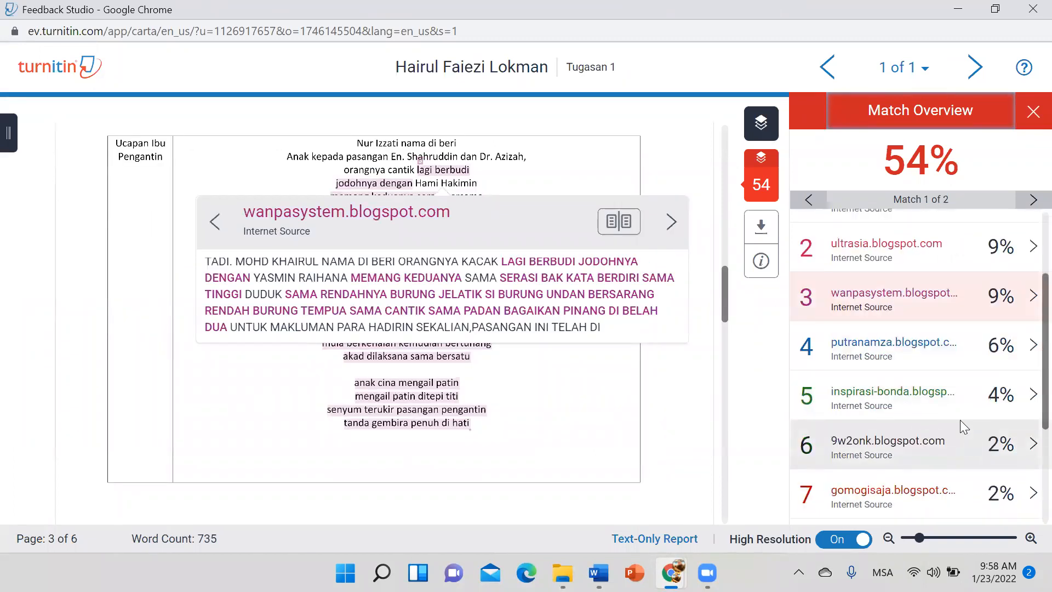
click(919, 352)
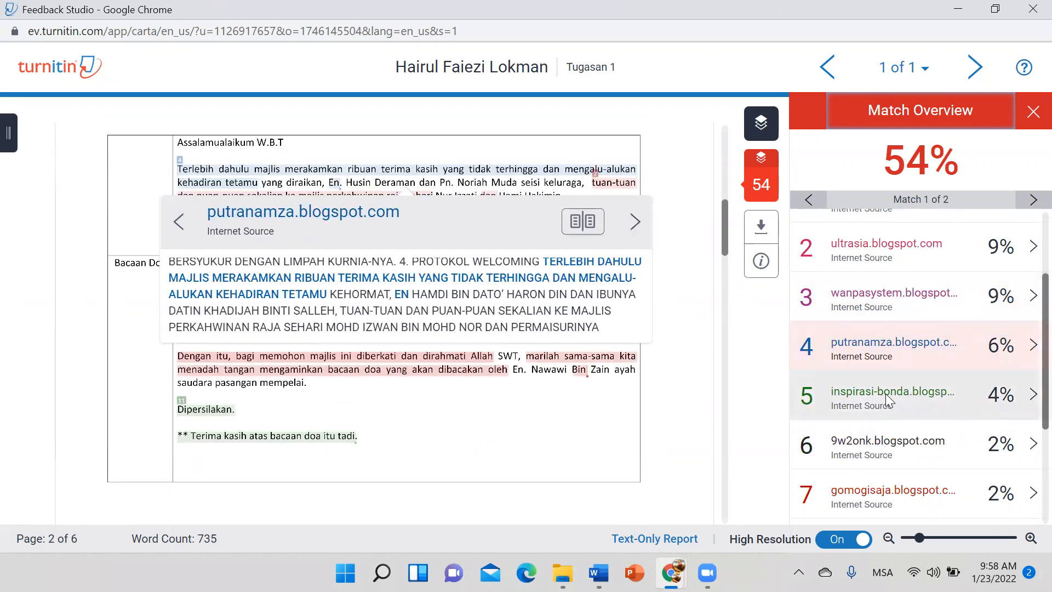
scroll(675, 392, down, 1)
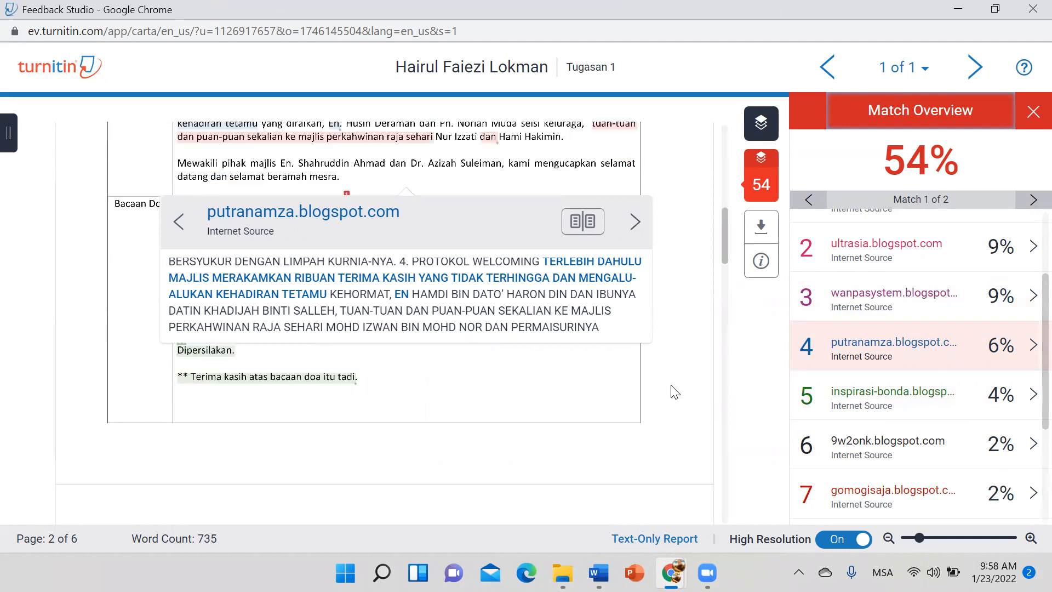
scroll(675, 392, down, 1)
scroll(675, 392, down, 3)
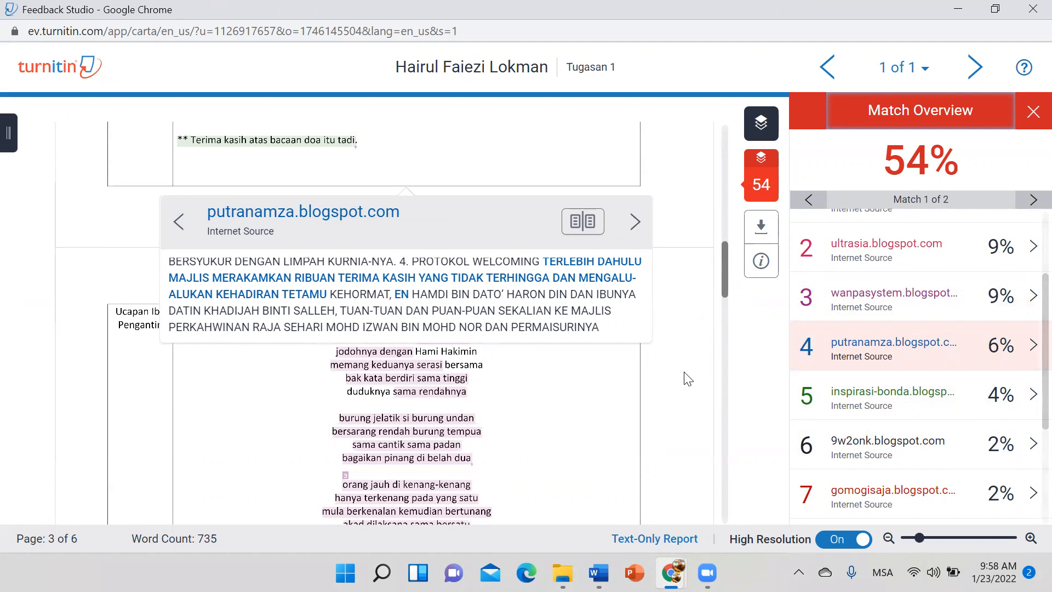
scroll(688, 378, down, 8)
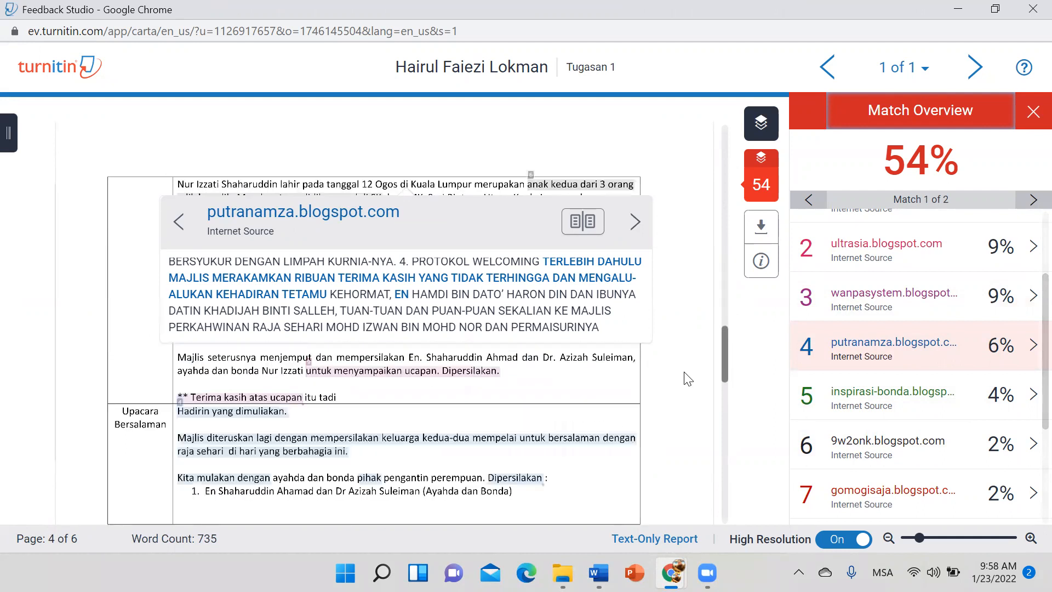
scroll(688, 378, up, 5)
scroll(688, 379, up, 10)
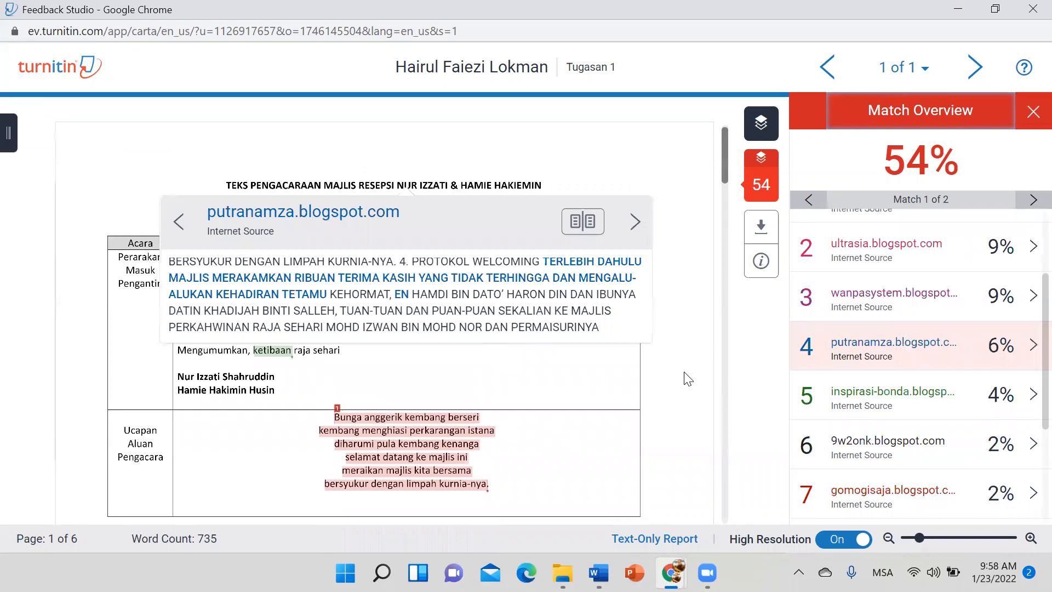
scroll(931, 266, up, 3)
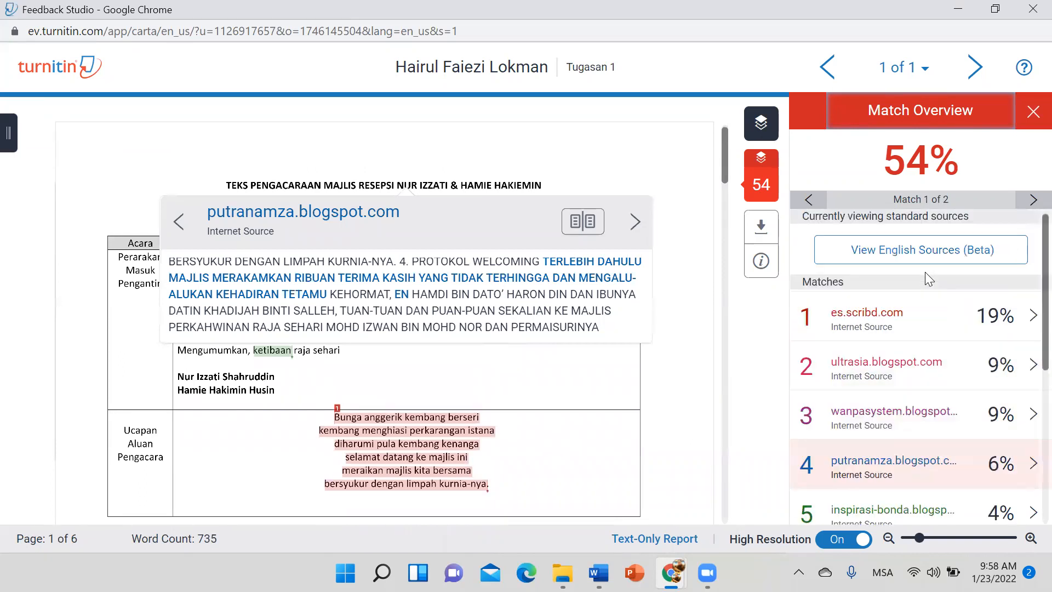
click(908, 310)
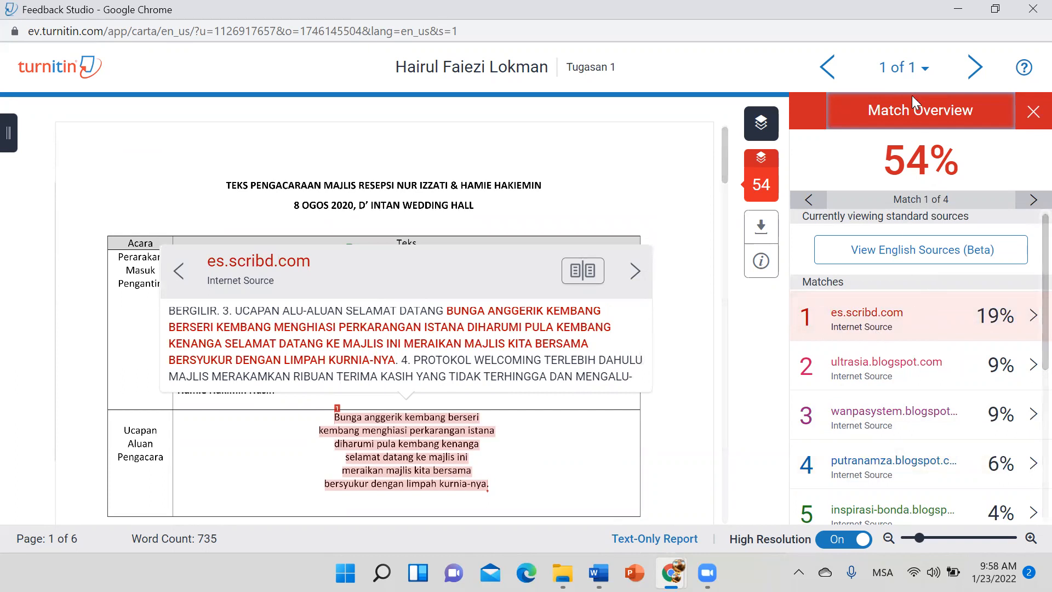
Step: Close the report, reopen it to check the match overview, then close it again
click(1032, 9)
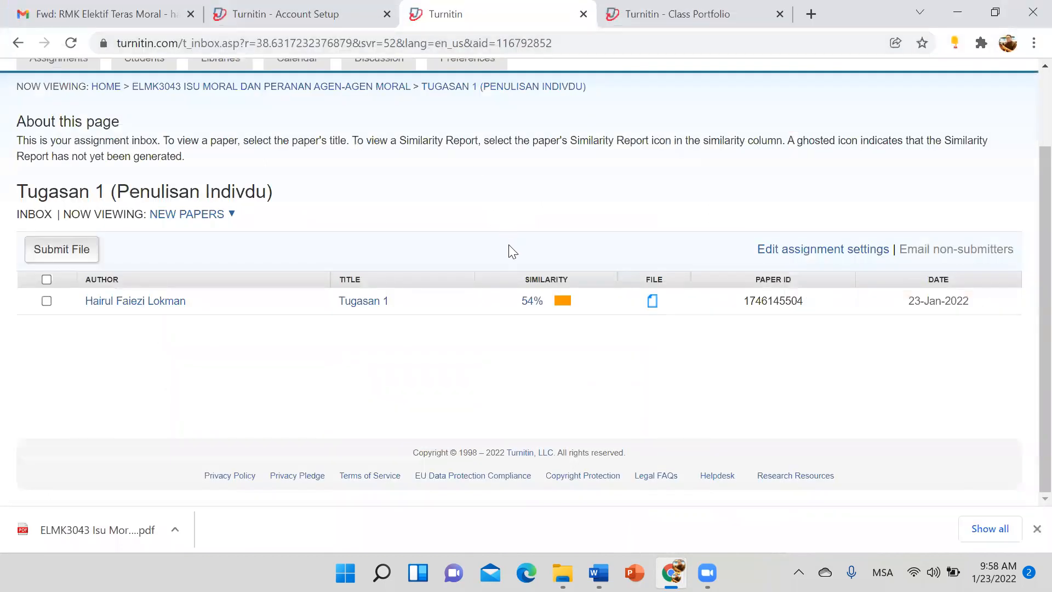
click(561, 306)
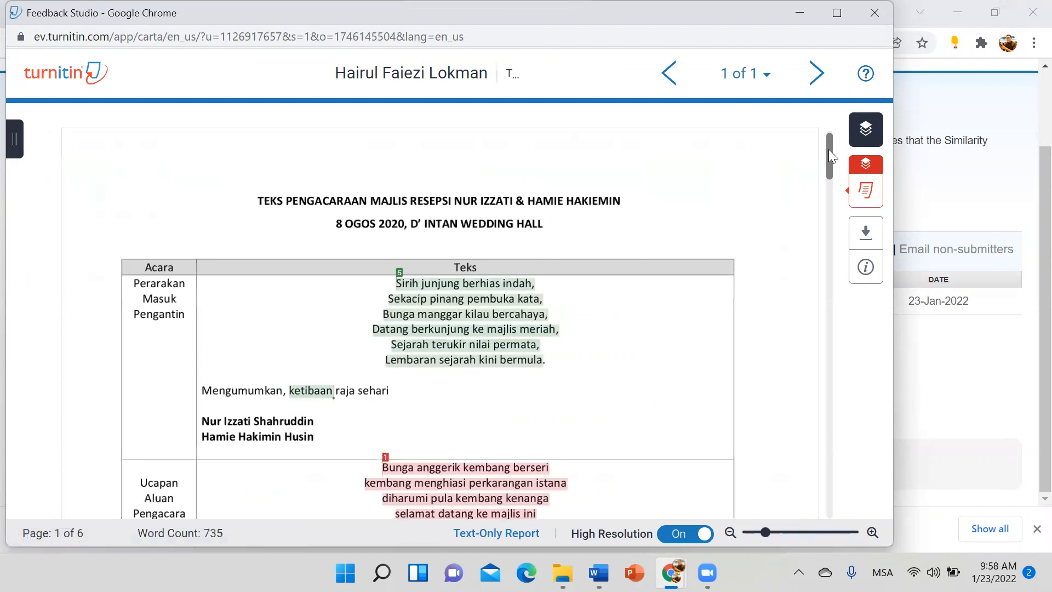
mouse_move(858, 195)
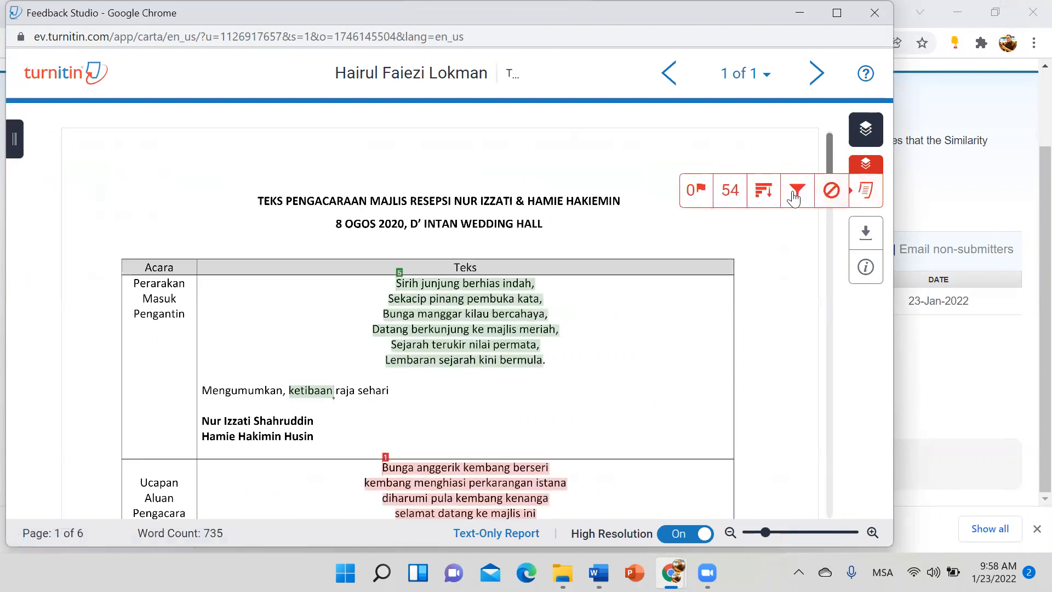
click(724, 193)
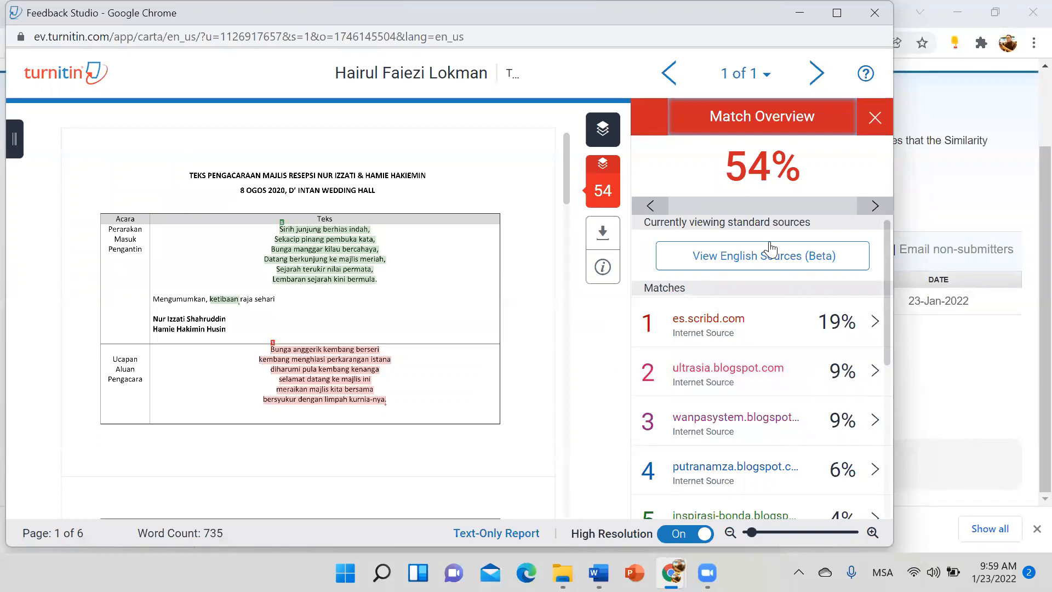
scroll(778, 368, down, 5)
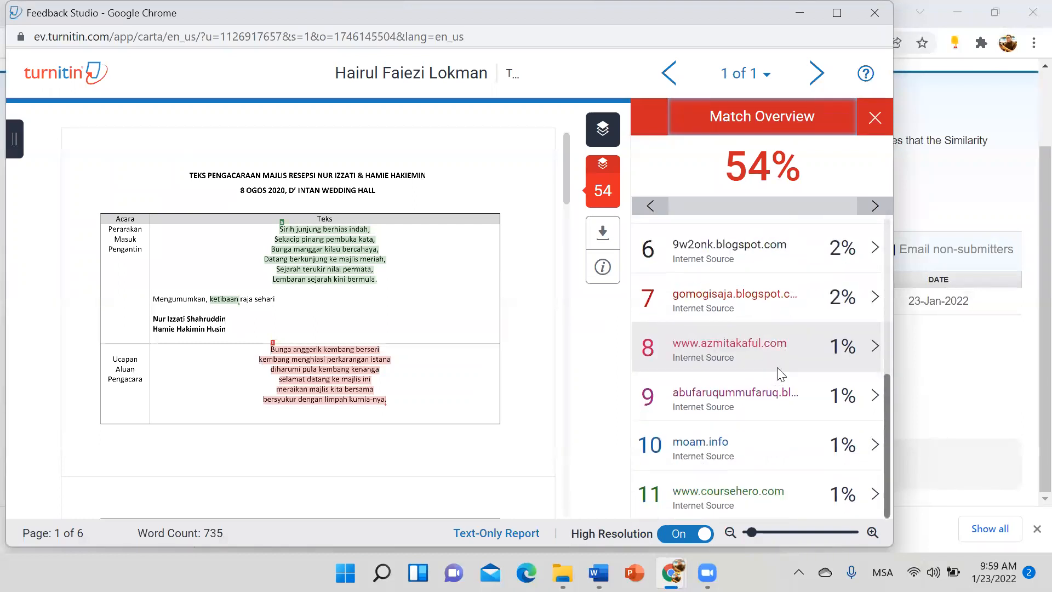
scroll(777, 367, up, 5)
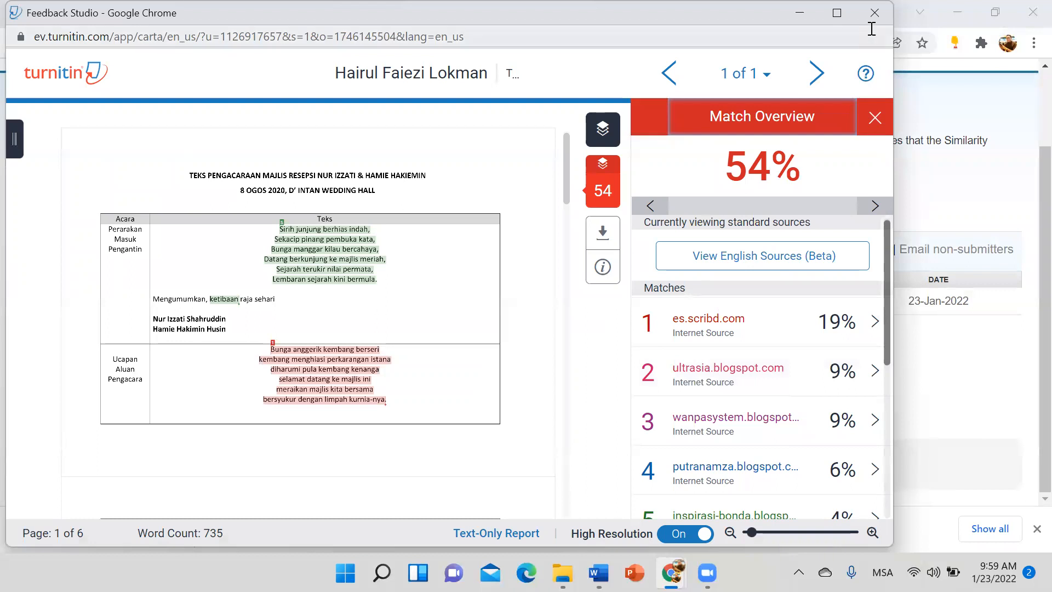
click(875, 13)
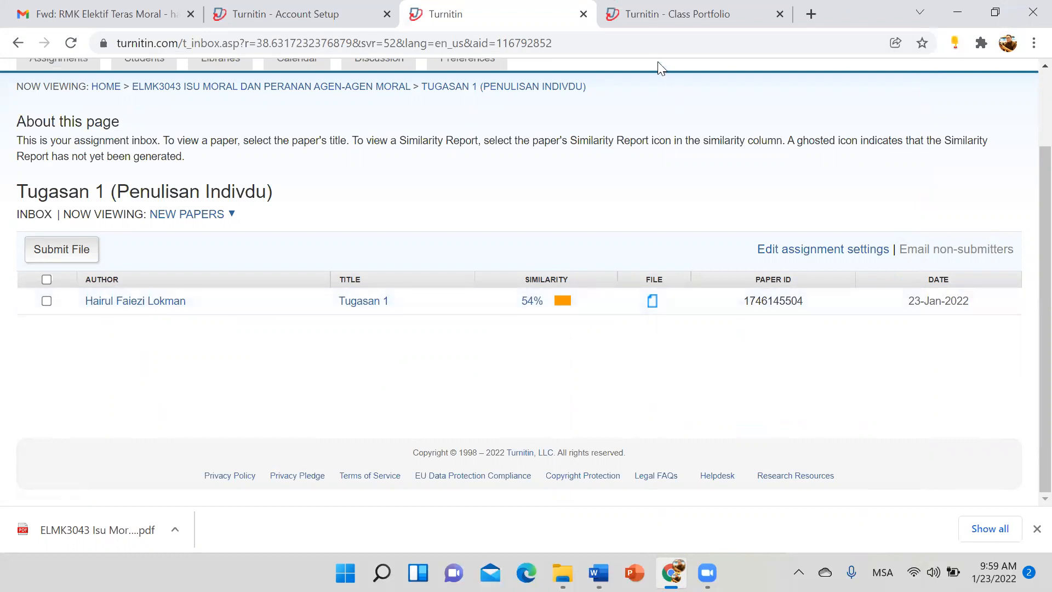
click(654, 24)
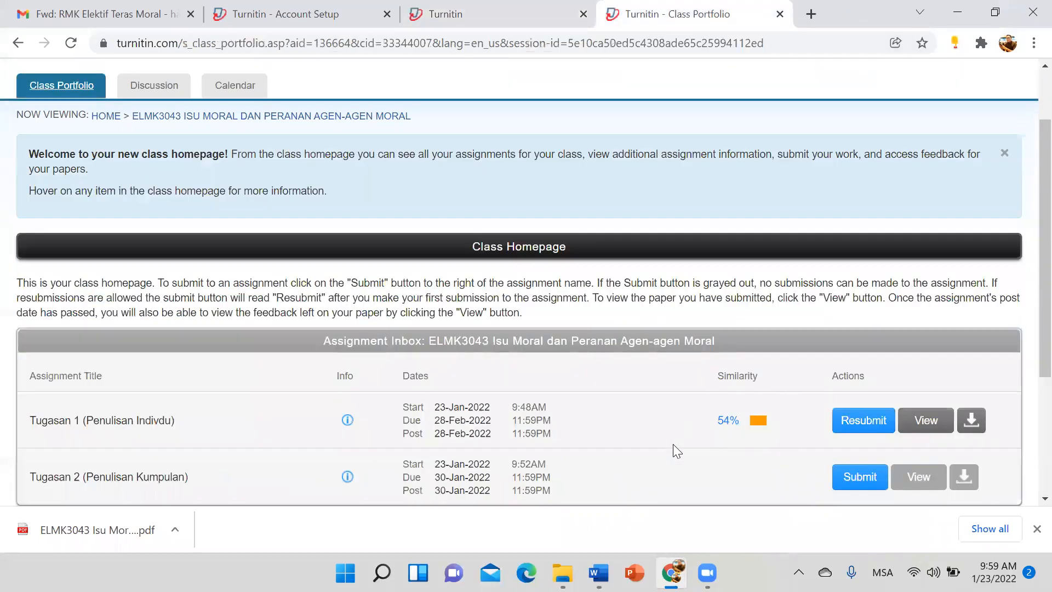
click(472, 28)
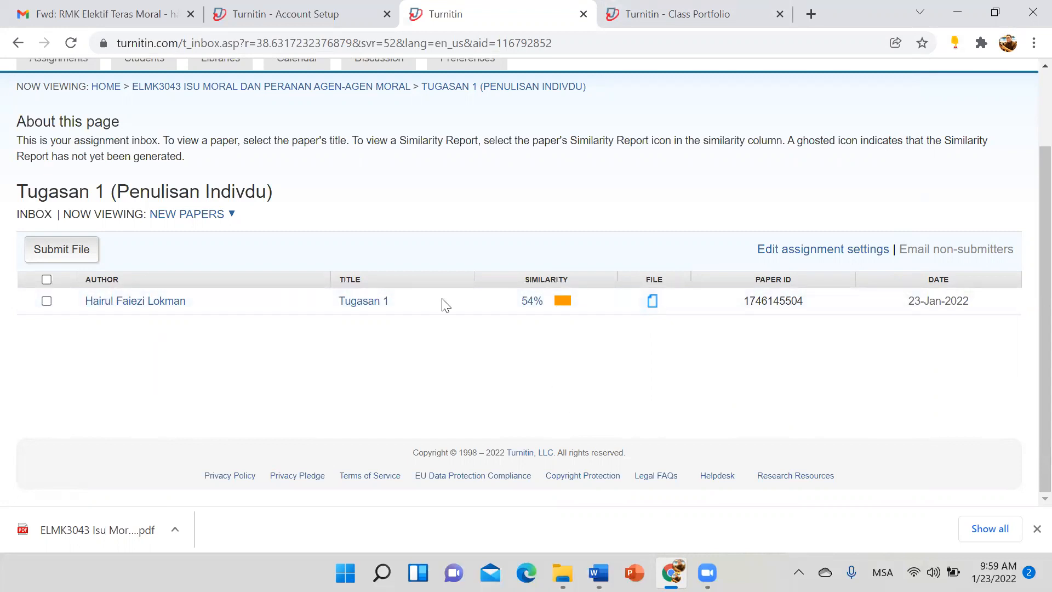
scroll(103, 137, up, 2)
click(72, 158)
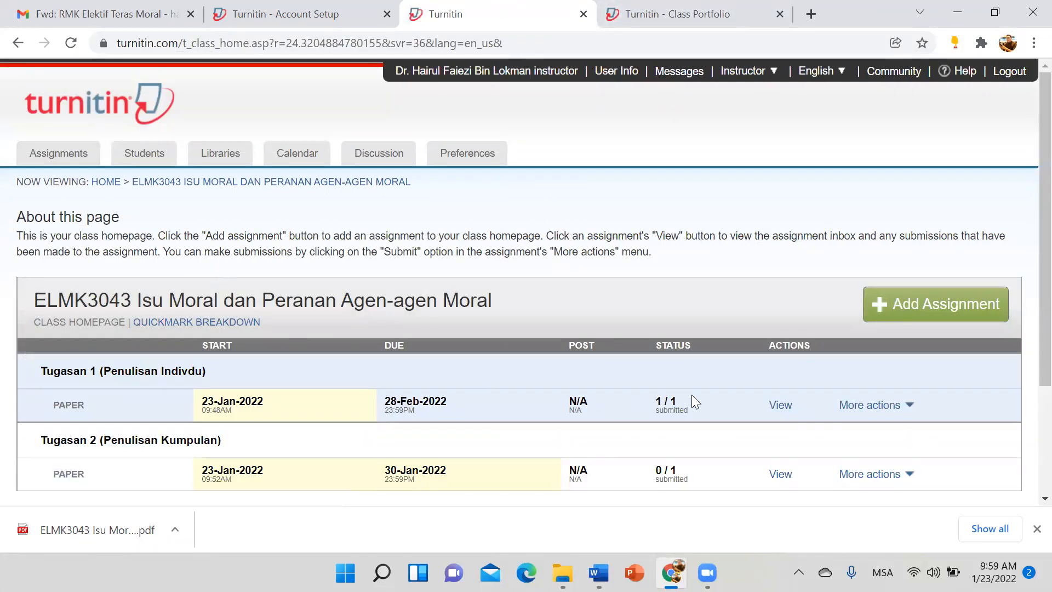
click(778, 405)
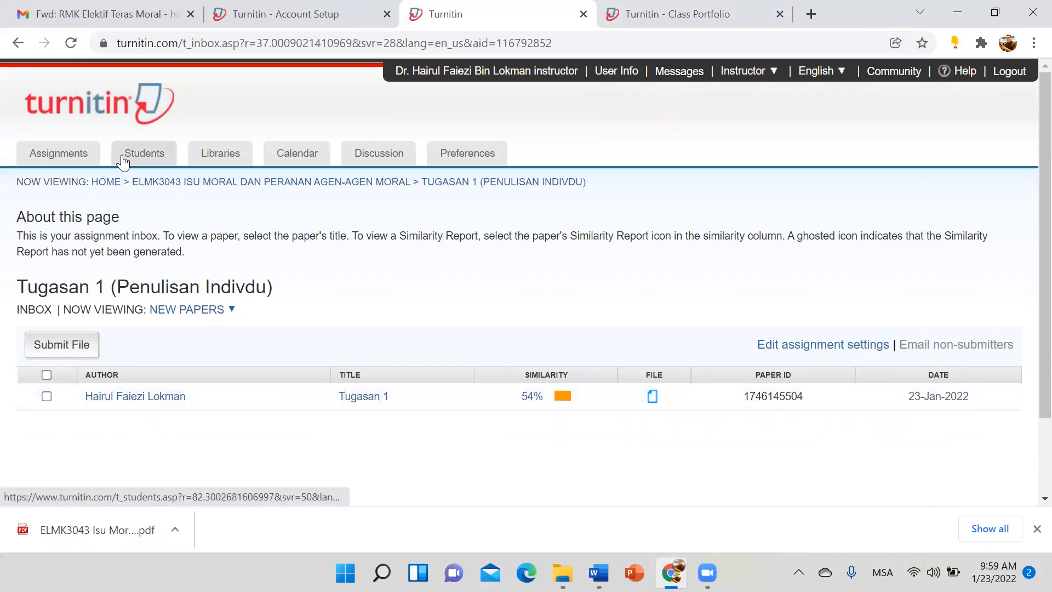
Step: Browse the class's Students, Libraries, Calendar, Discussion and Preferences tabs, then return to Assignments
click(143, 155)
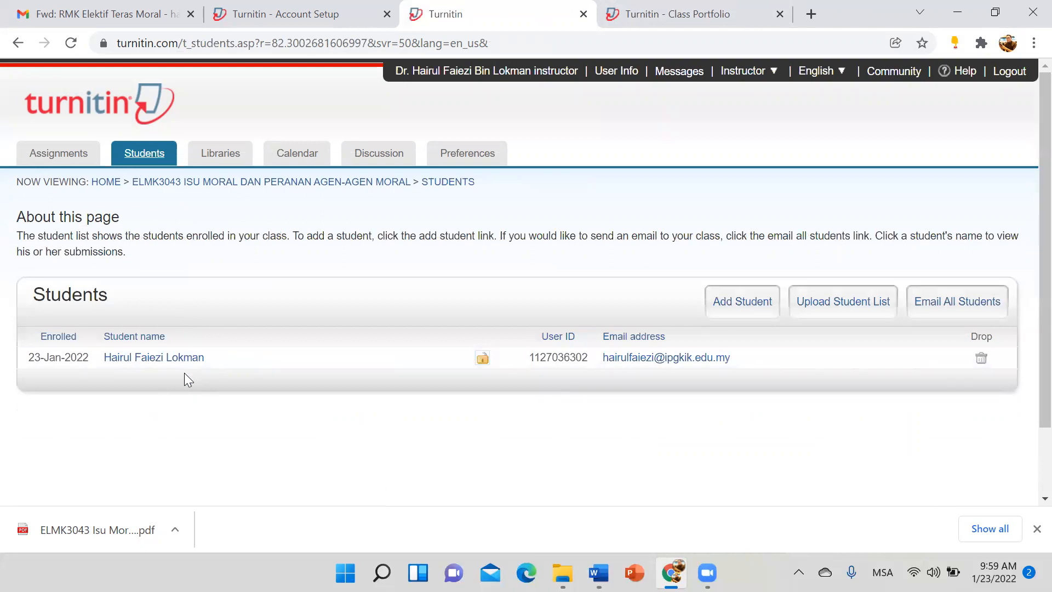
click(227, 154)
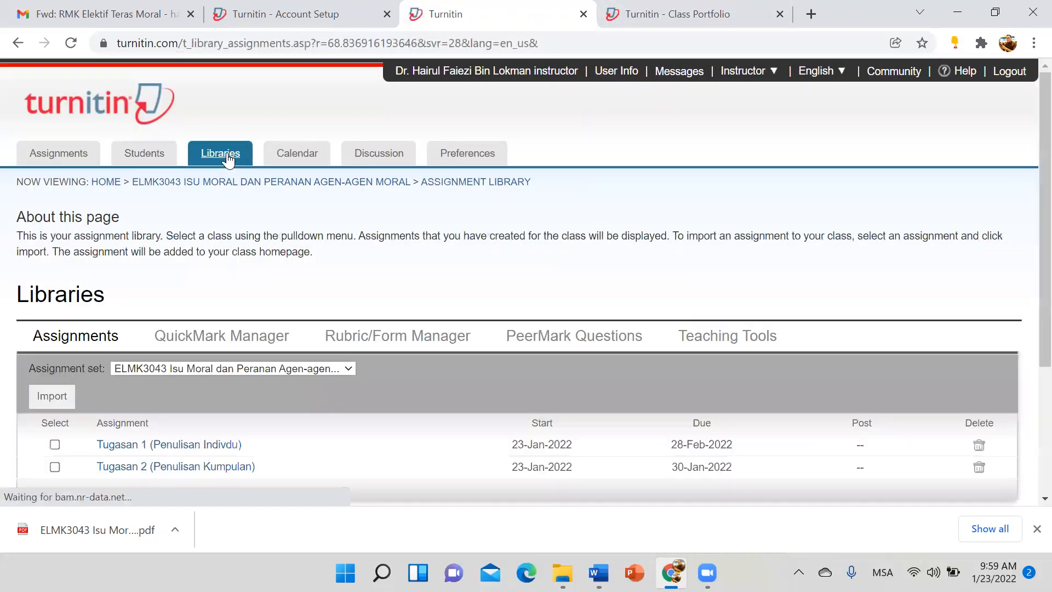
scroll(357, 368, down, 4)
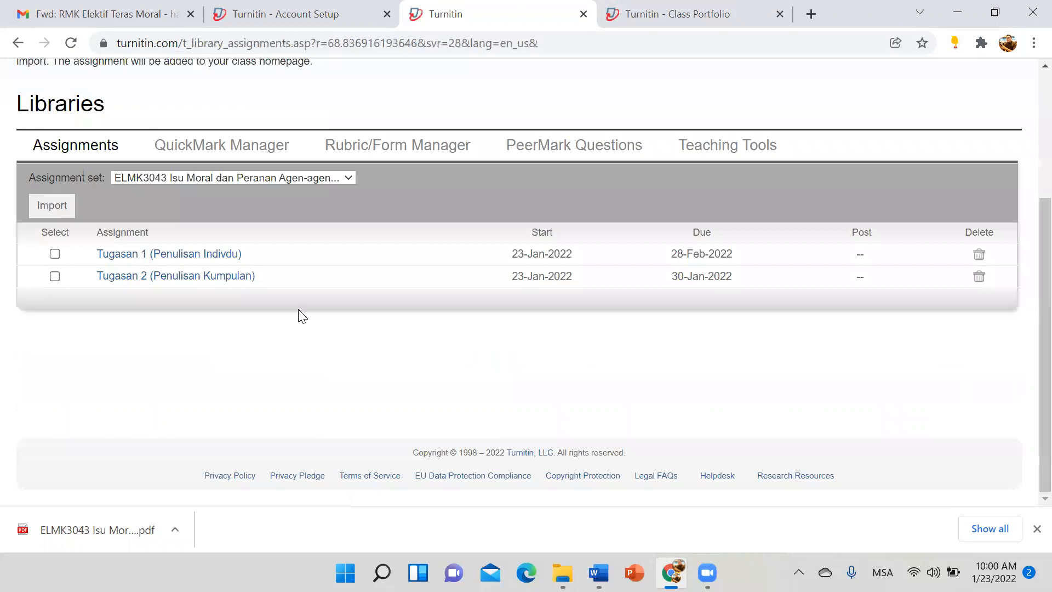
scroll(298, 312, up, 3)
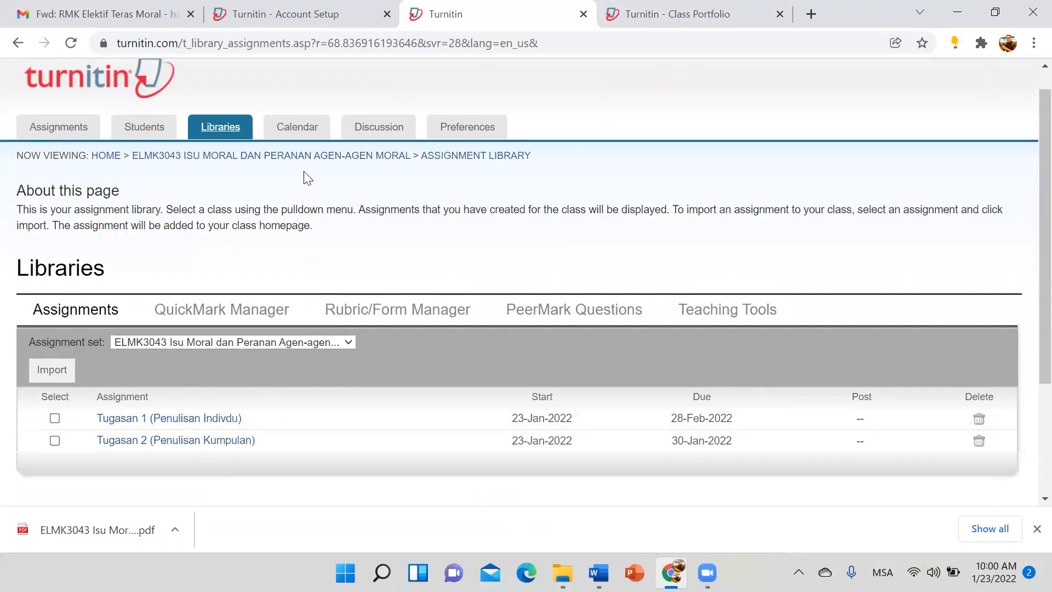
click(305, 129)
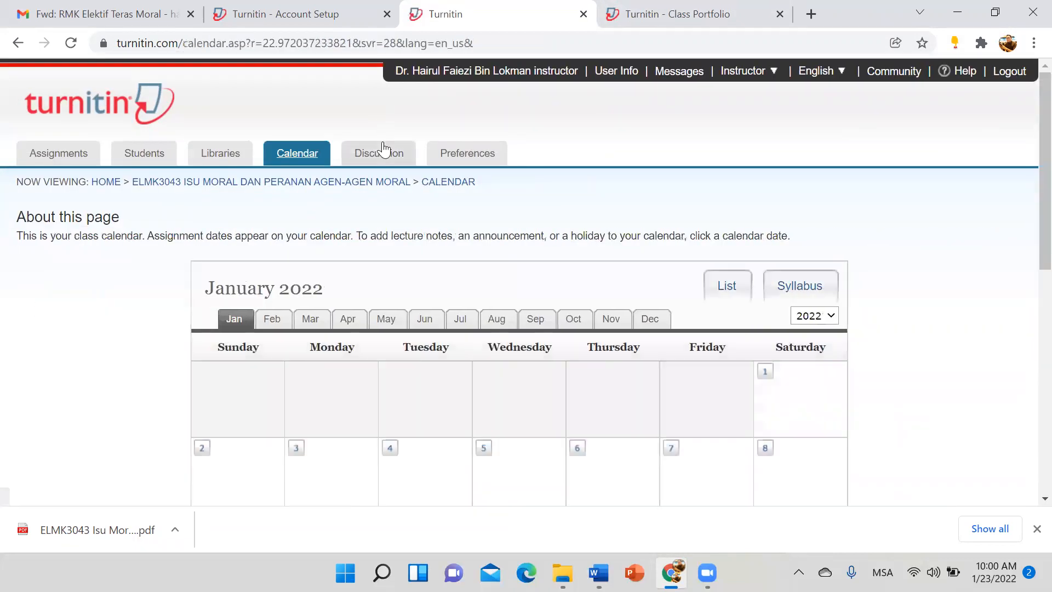
click(383, 151)
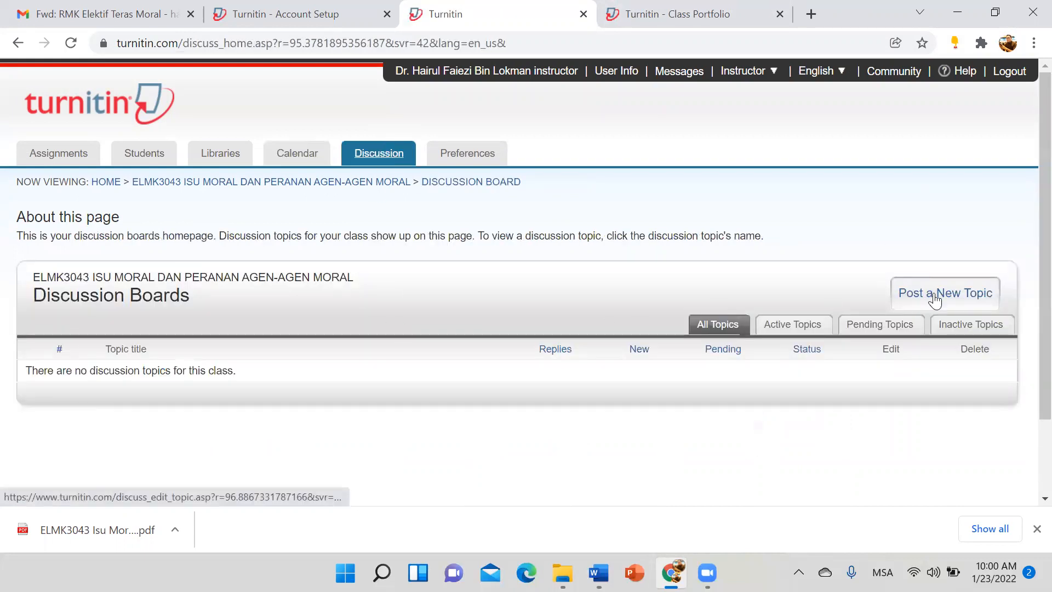
click(478, 157)
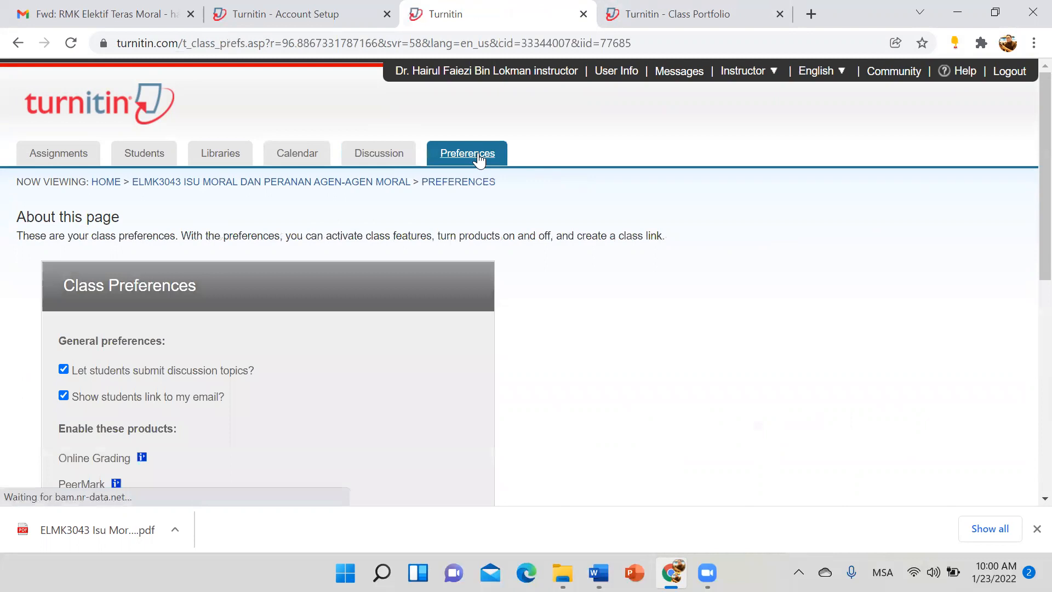
click(86, 154)
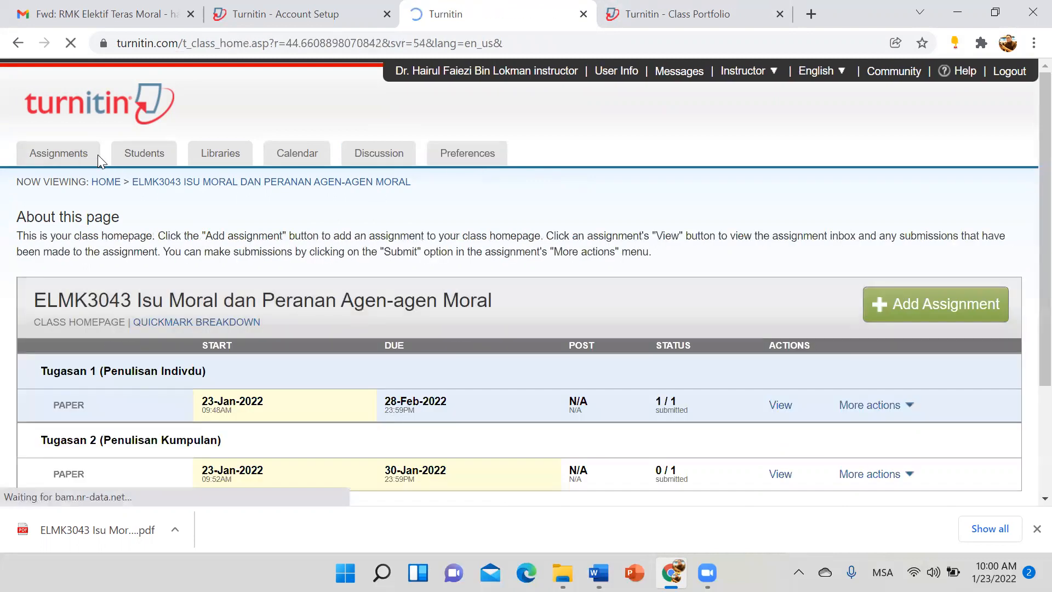
scroll(584, 288, down, 3)
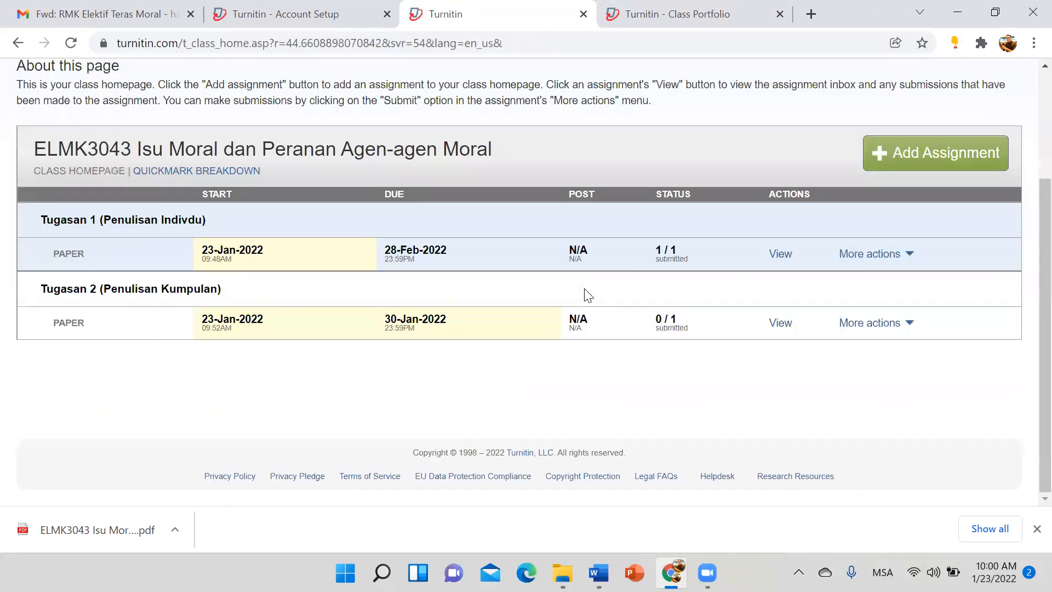
scroll(588, 296, up, 3)
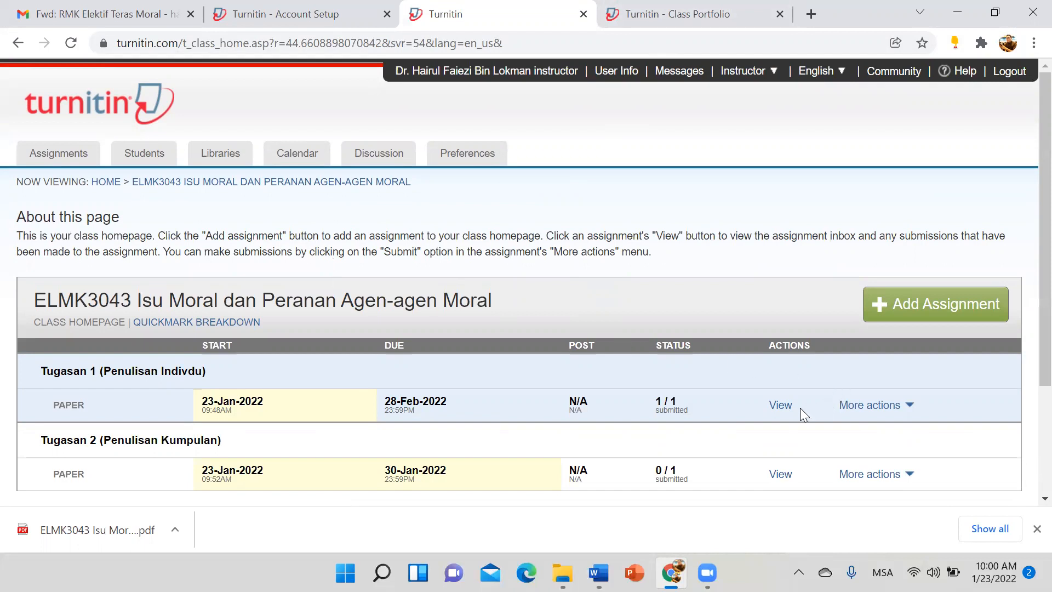
Step: Open the Tugasan 1 inbox, go to All Classes, and download the class summary statistics
click(854, 406)
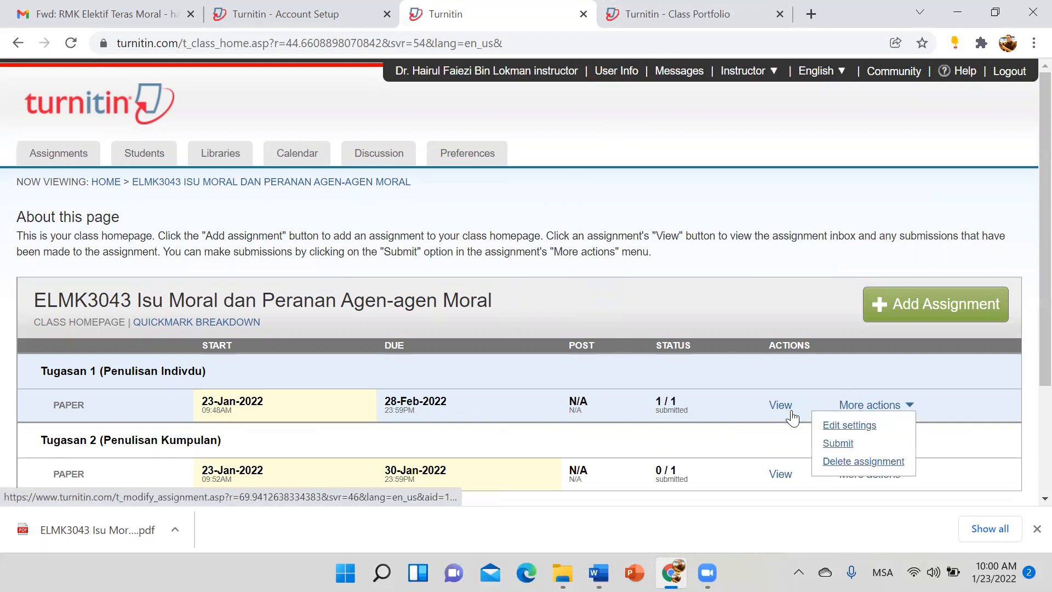
click(784, 412)
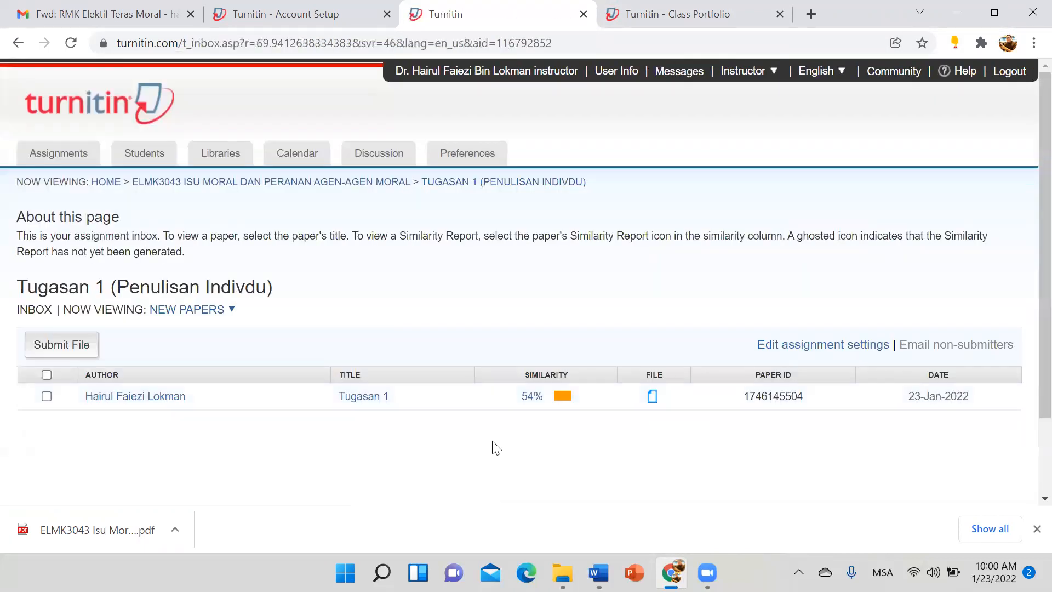
click(436, 72)
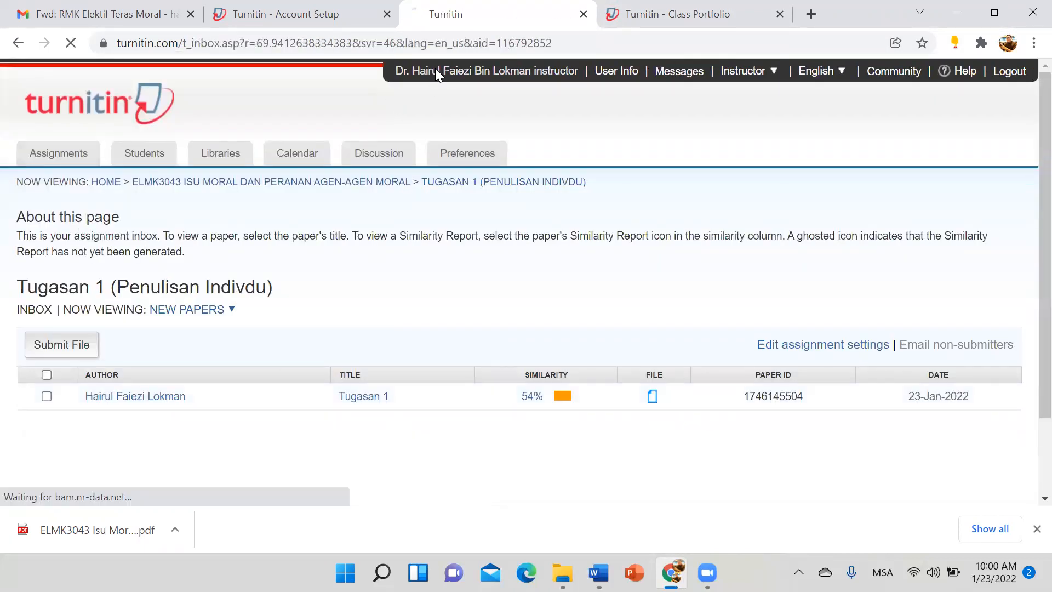
click(46, 148)
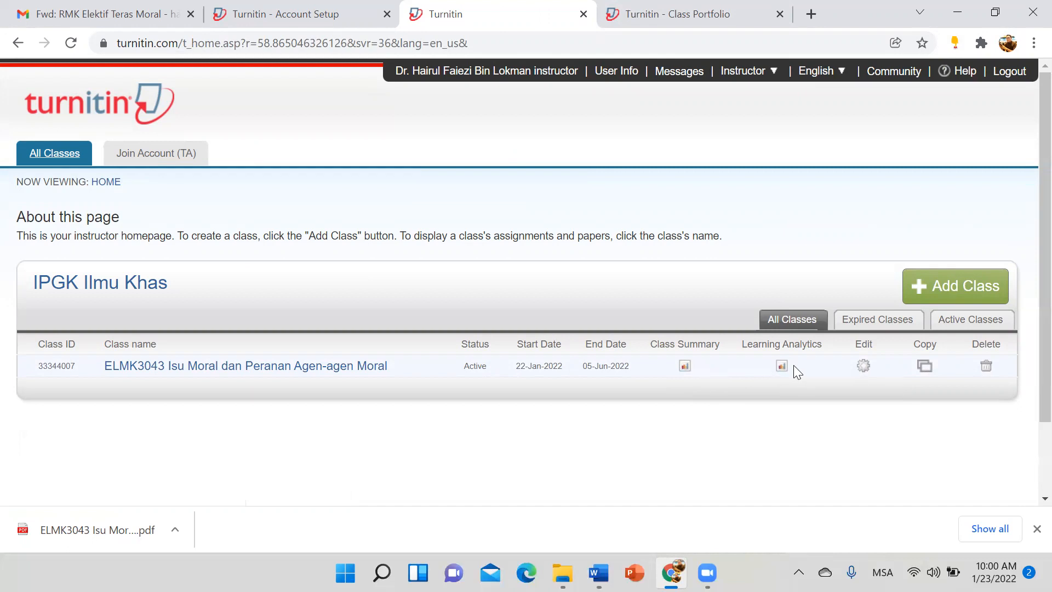
click(684, 366)
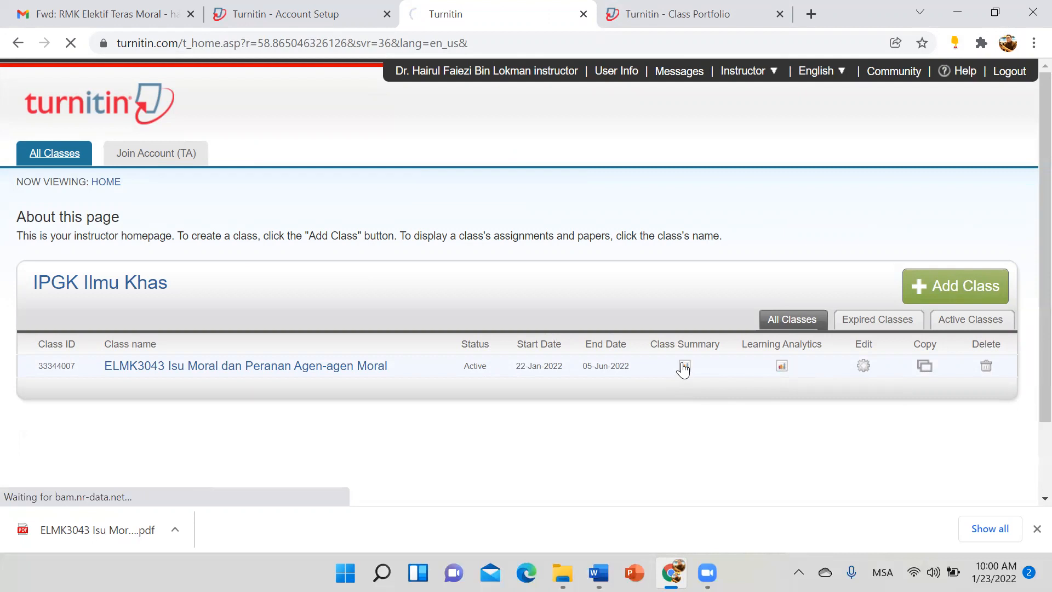
click(30, 534)
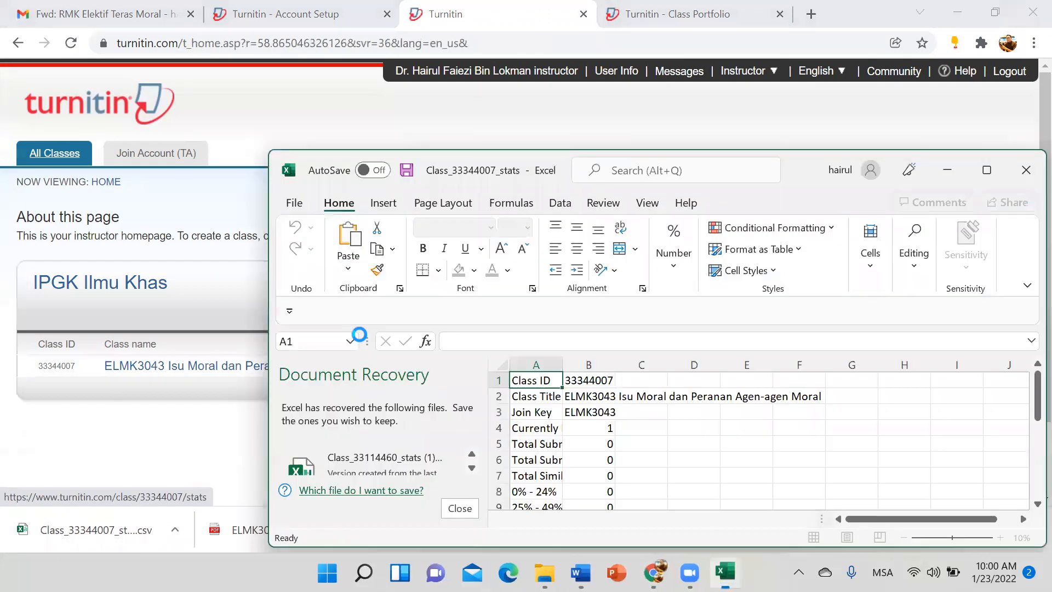
click(986, 168)
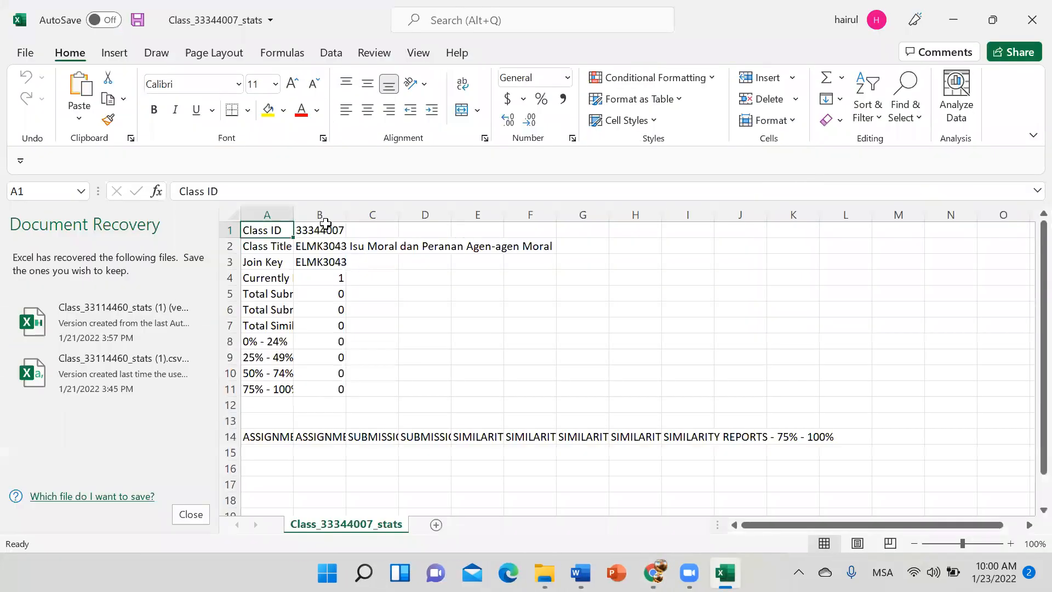
drag(292, 218, 422, 216)
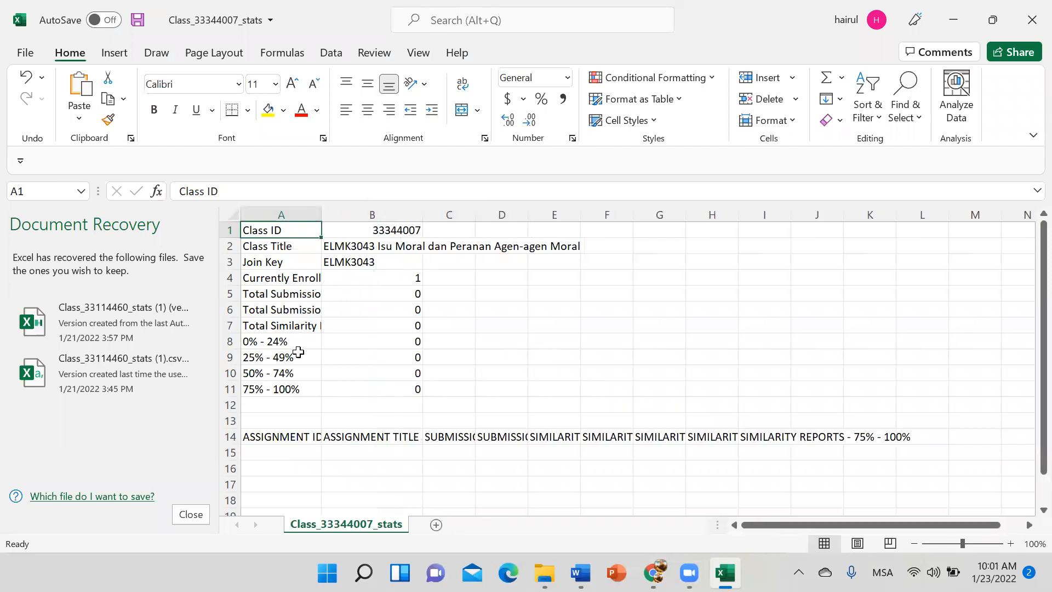
Step: Check the statistics values in cells B8, B9 and B10
click(364, 341)
click(361, 357)
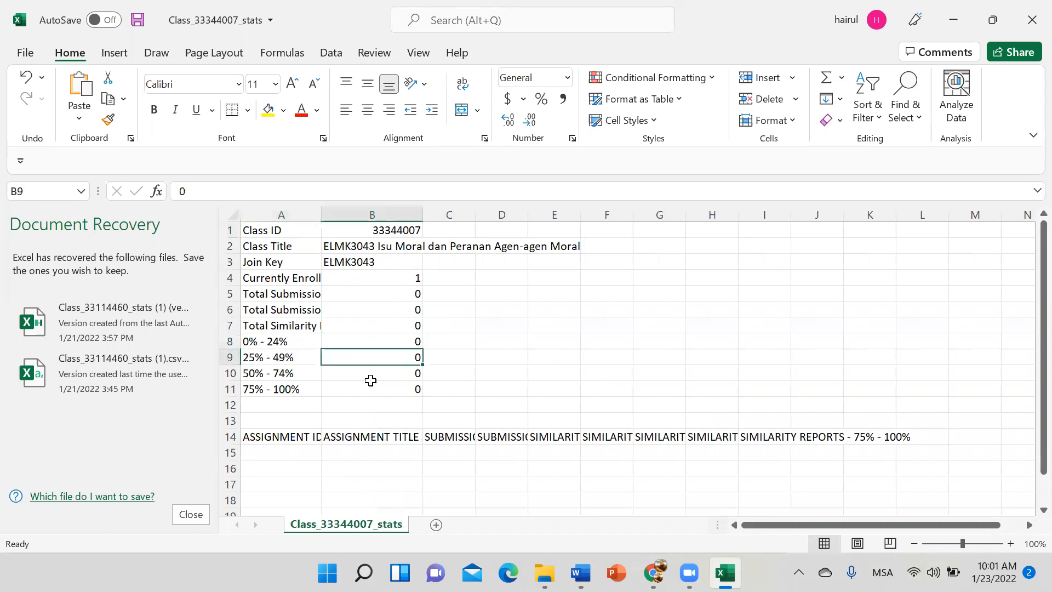
scroll(370, 380, down, 3)
scroll(370, 380, up, 3)
click(356, 372)
click(357, 357)
Step: Close the spreadsheet with Don't Save and dismiss the recovery prompt
click(1032, 20)
click(548, 304)
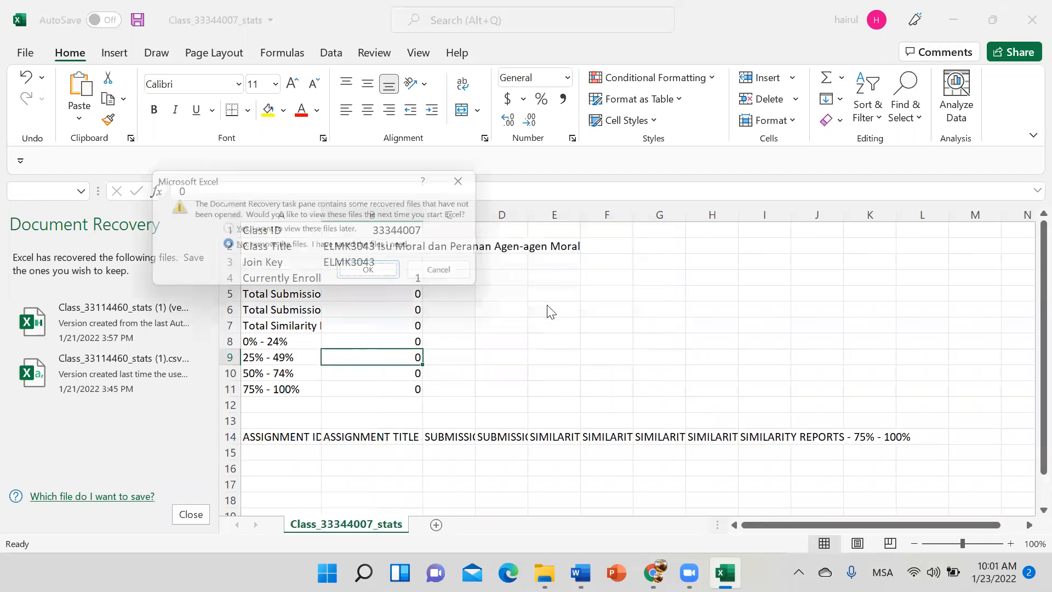
click(377, 274)
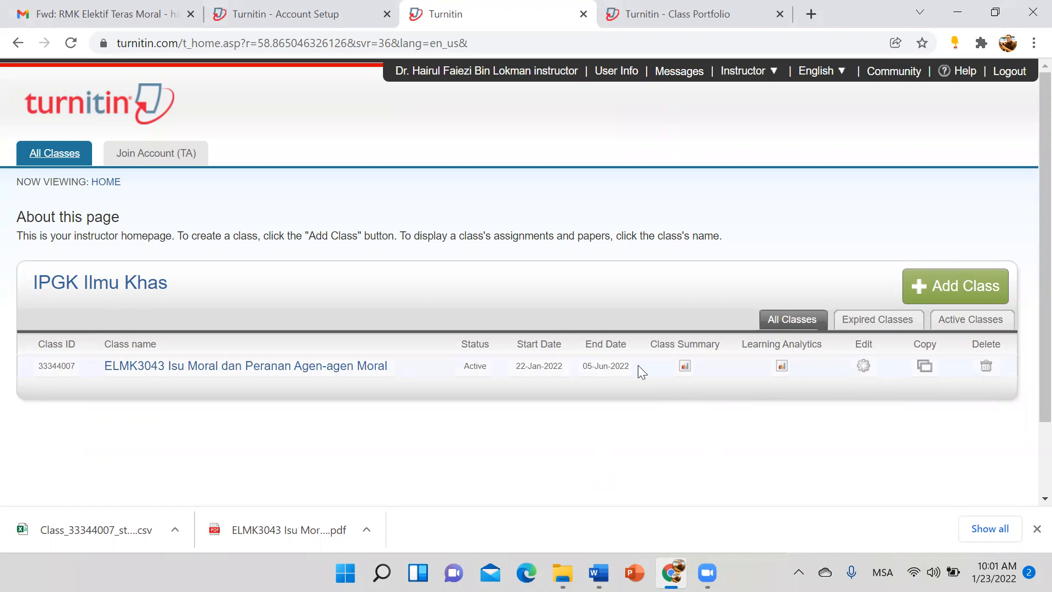
click(359, 366)
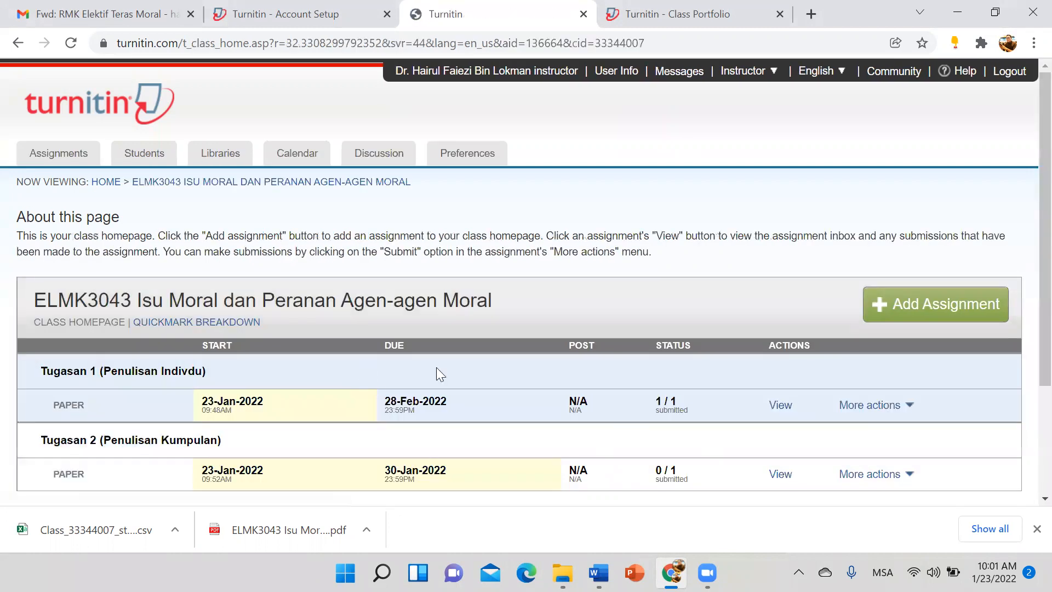
click(890, 417)
scroll(493, 339, down, 1)
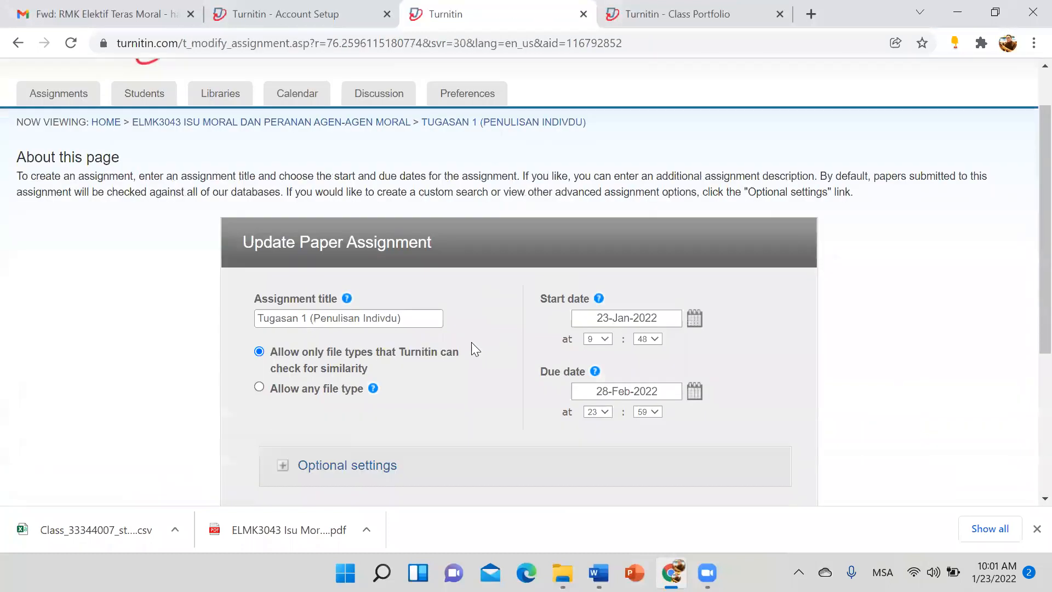
scroll(471, 341, down, 5)
click(327, 218)
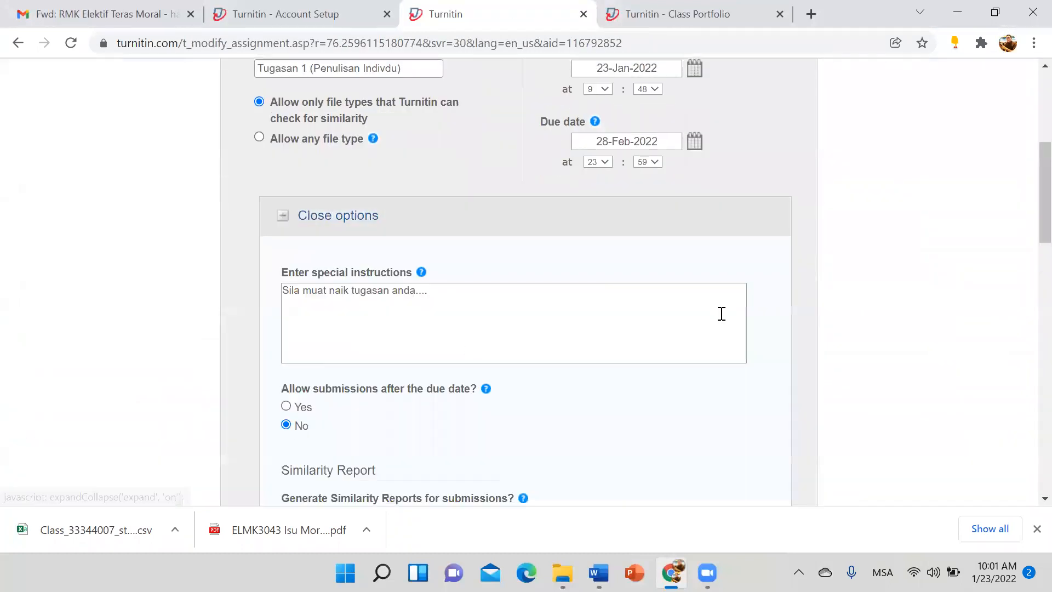
Step: Set Submit papers to 'no repository' and submit the assignment settings
scroll(431, 283, down, 4)
scroll(431, 282, down, 4)
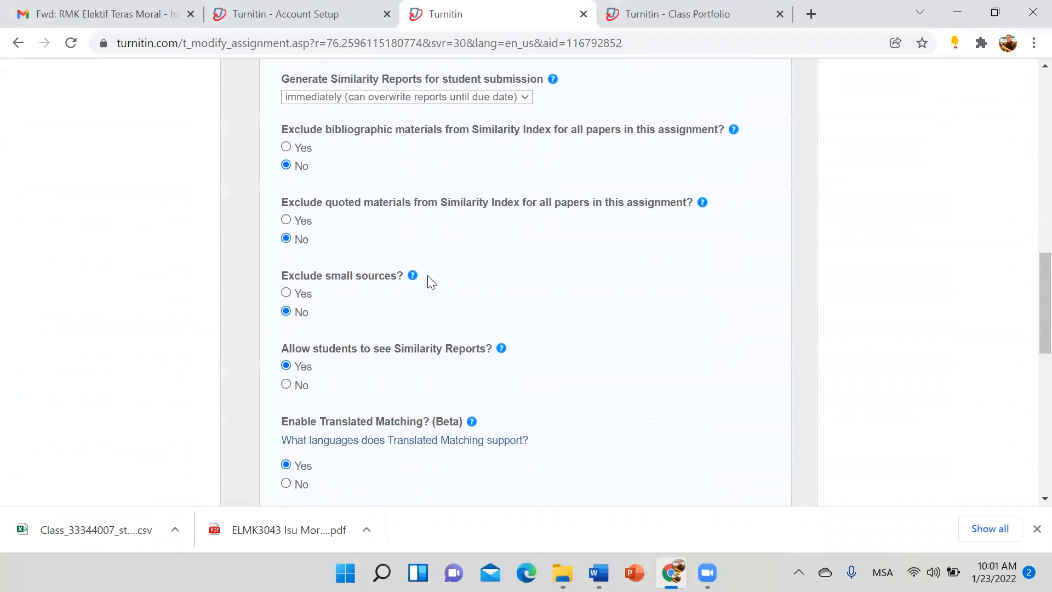
scroll(430, 282, down, 5)
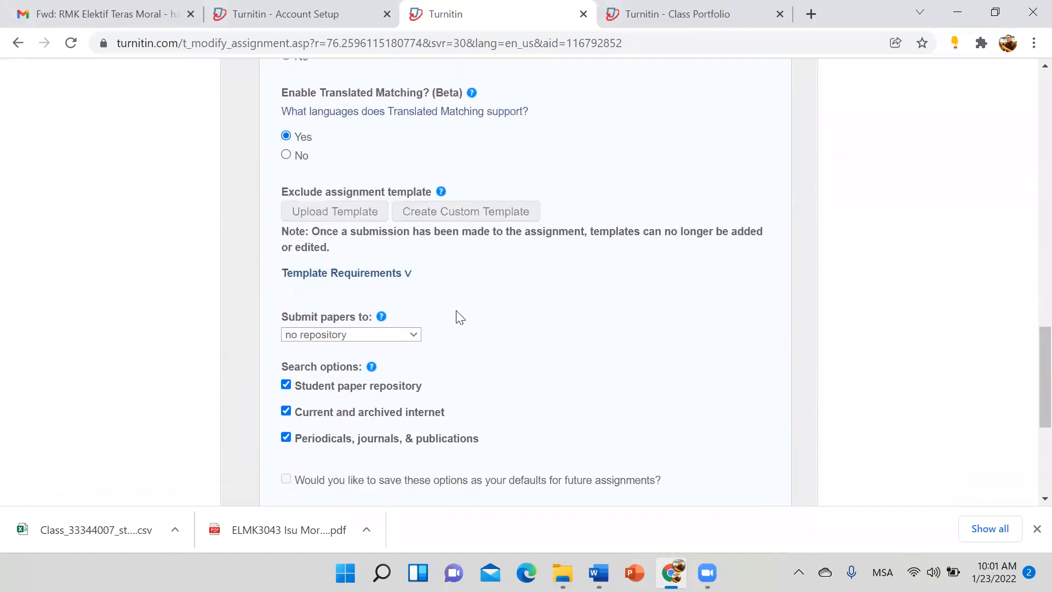
scroll(588, 329, down, 3)
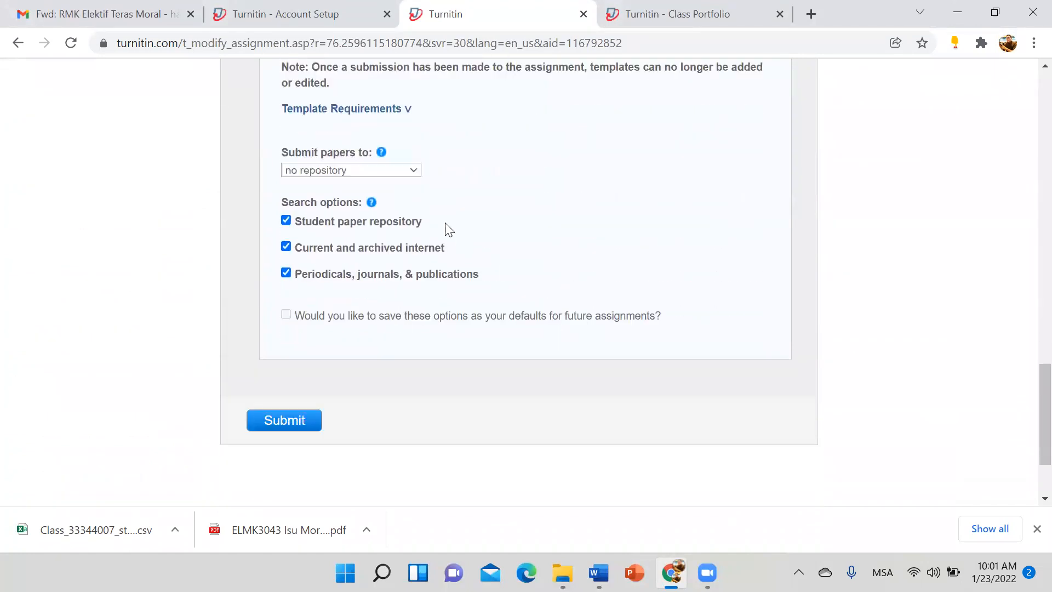
click(406, 174)
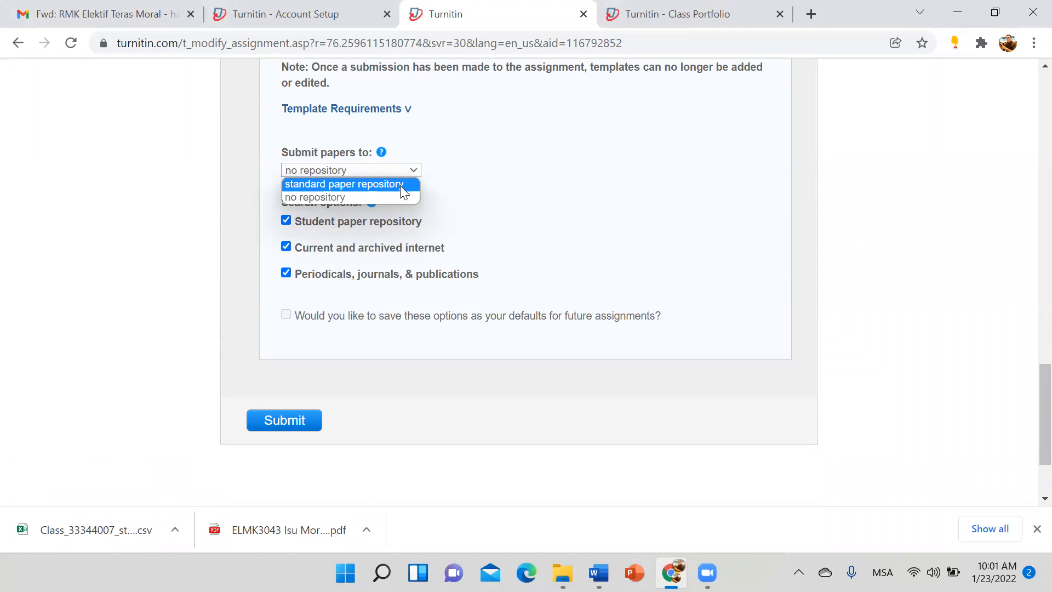
click(608, 179)
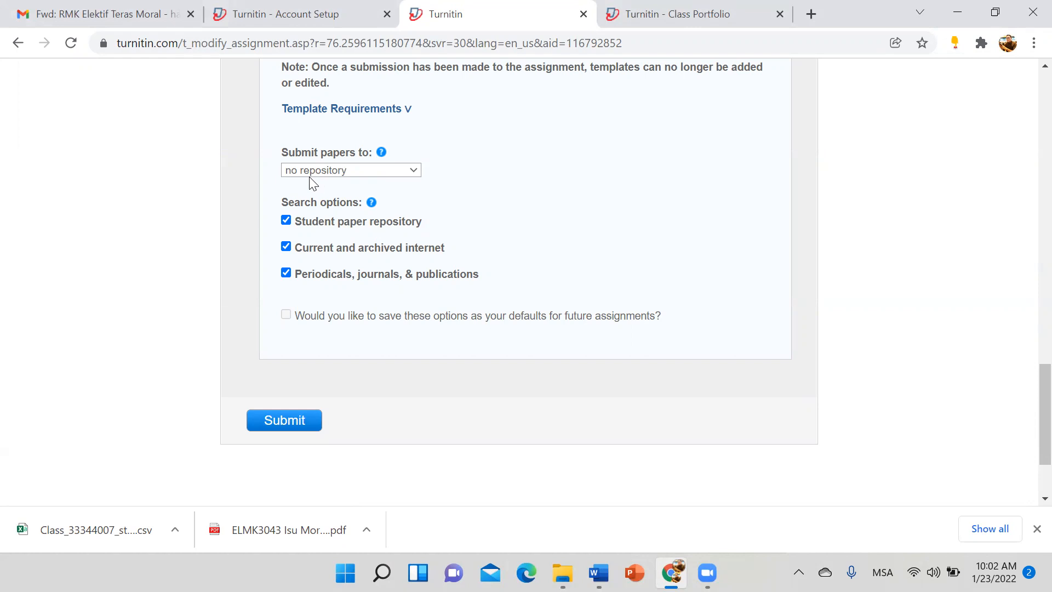
click(282, 422)
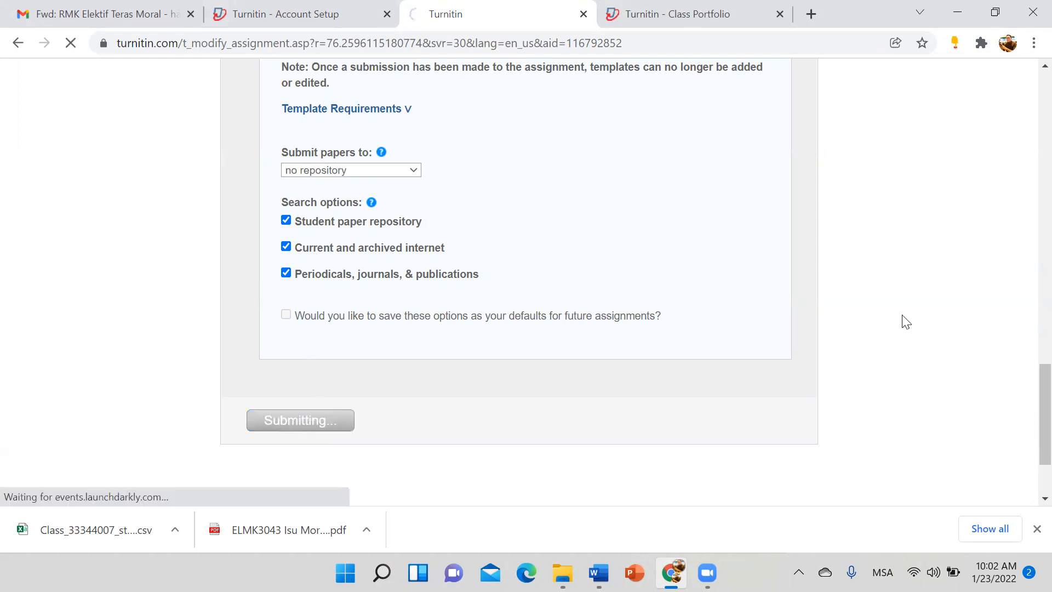